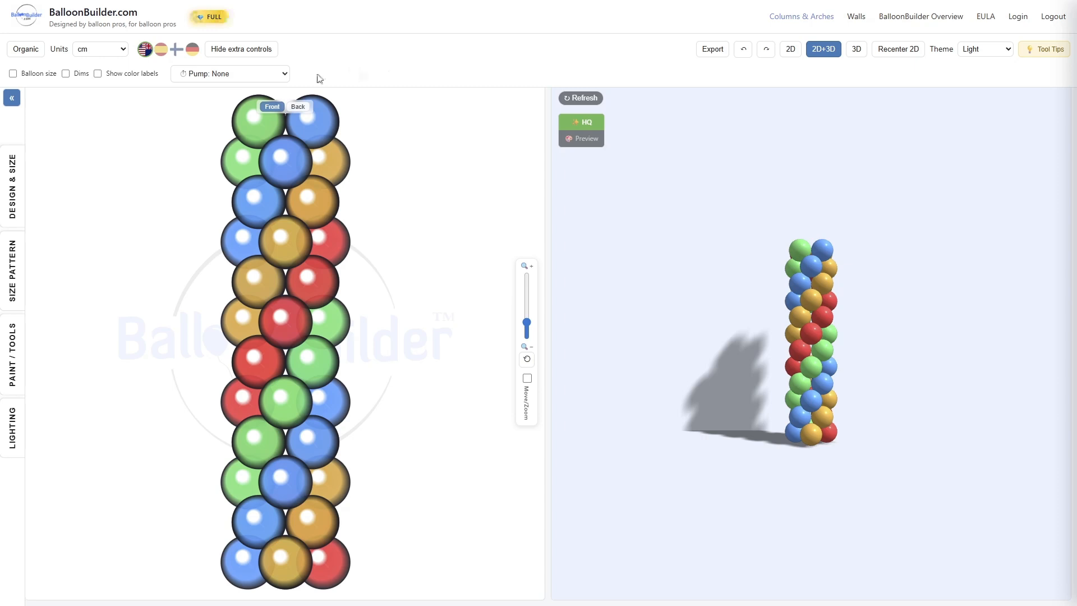
# Step: Show the Design & Size settings with the mode images hidden, and switch the column to an organic design
pyautogui.click(26, 50)
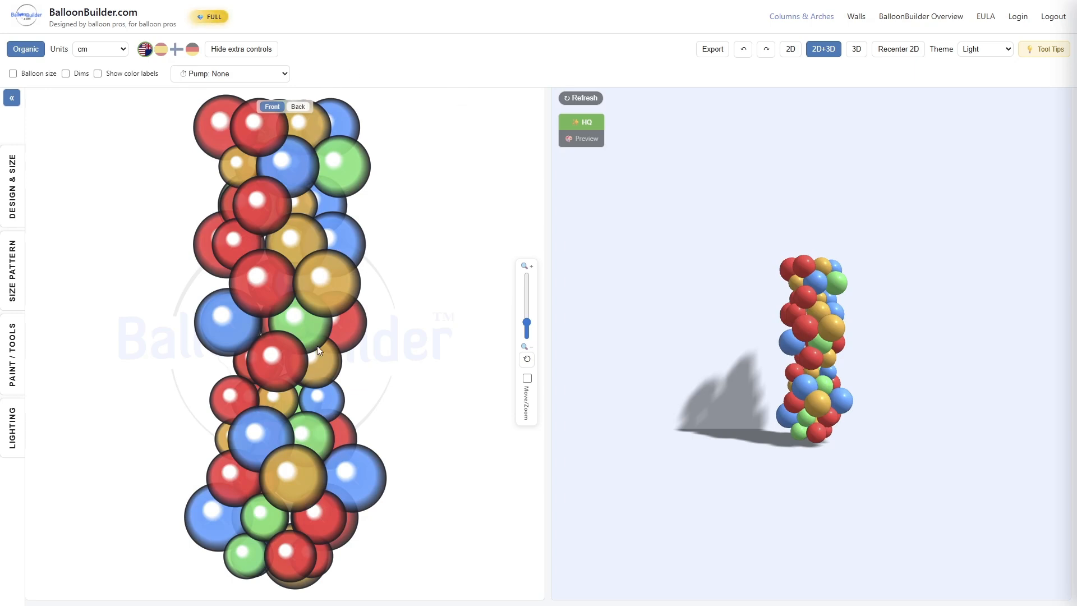
pyautogui.click(16, 50)
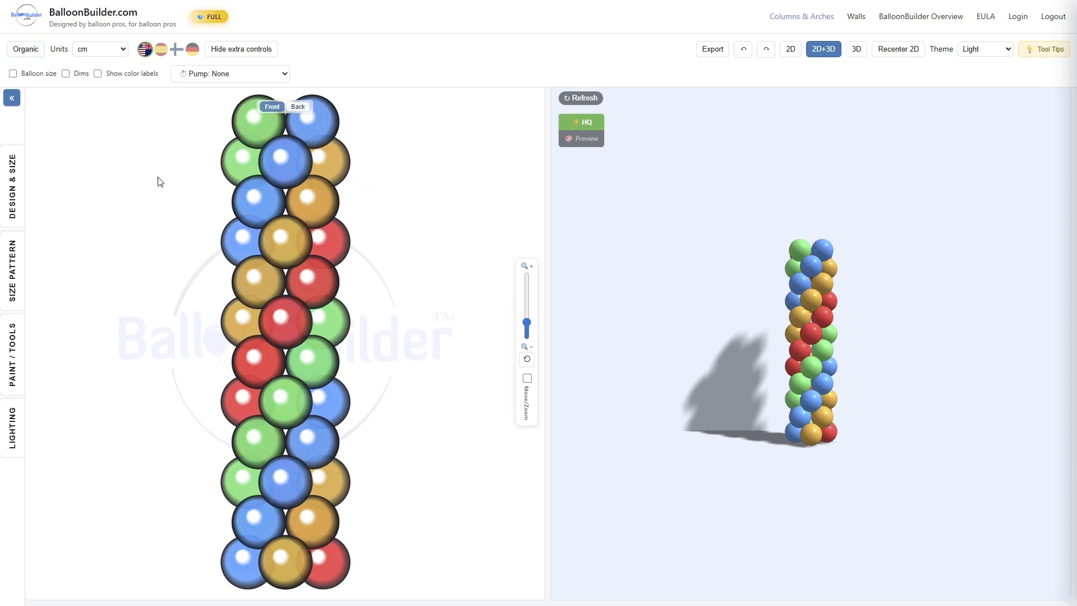
pyautogui.click(14, 201)
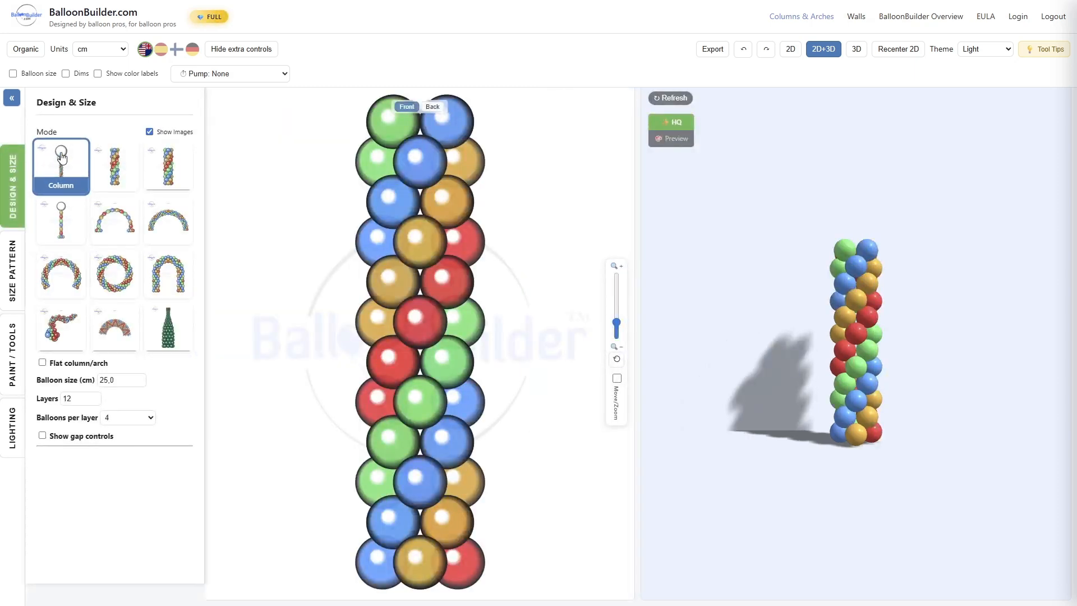
pyautogui.click(149, 132)
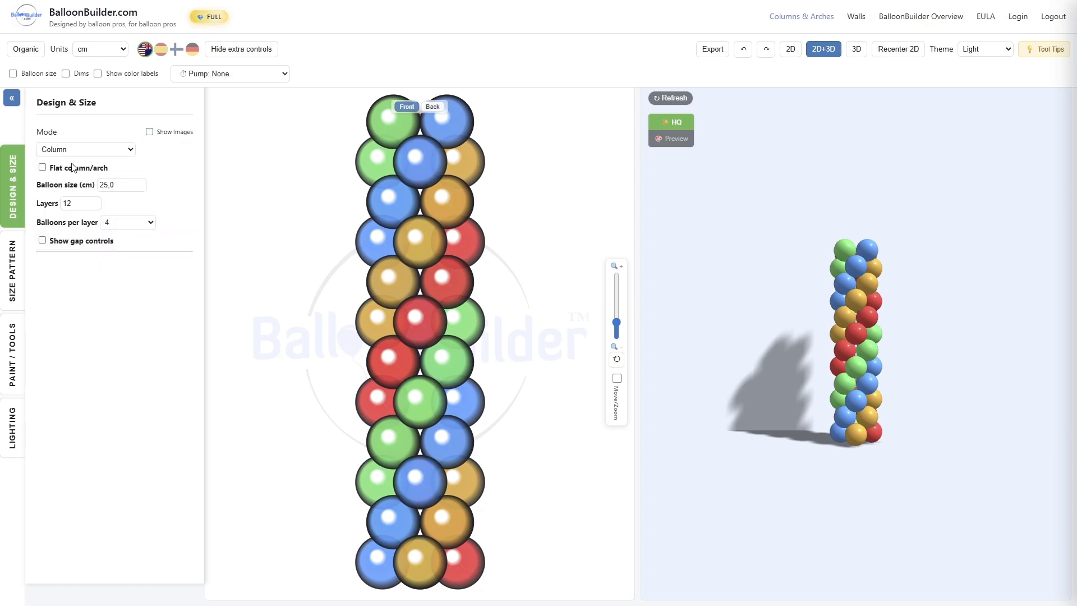
pyautogui.click(26, 51)
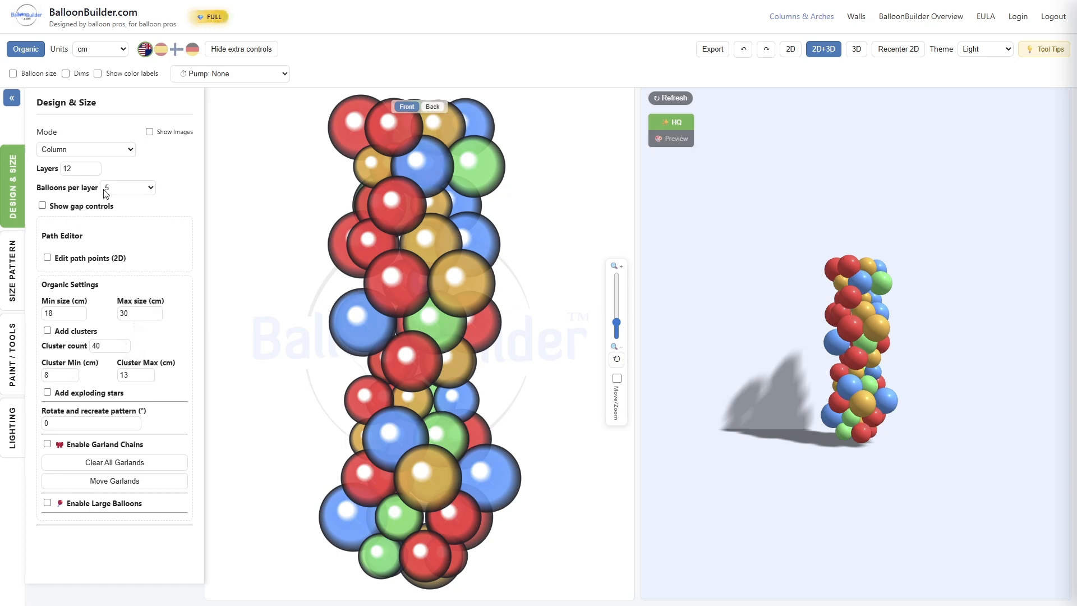
# Step: Set the organic balloon sizes to a minimum of 12 cm and a maximum of 46 cm
pyautogui.click(56, 315)
pyautogui.click(134, 314)
pyautogui.click(70, 305)
pyautogui.write('12')
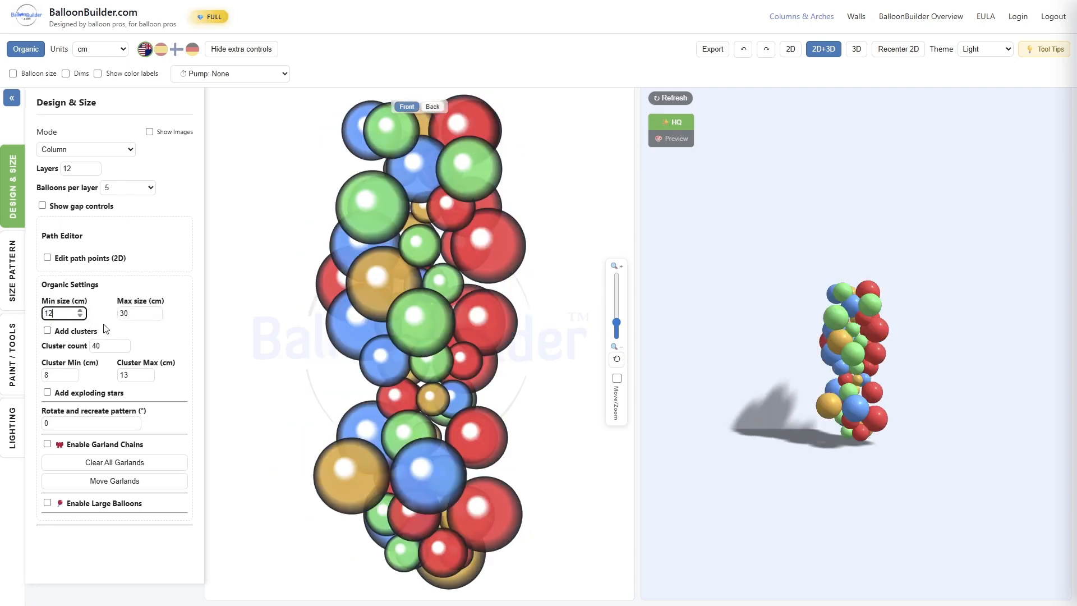
pyautogui.click(137, 314)
pyautogui.moveTo(136, 316); pyautogui.dragTo(102, 315)
pyautogui.write('46')
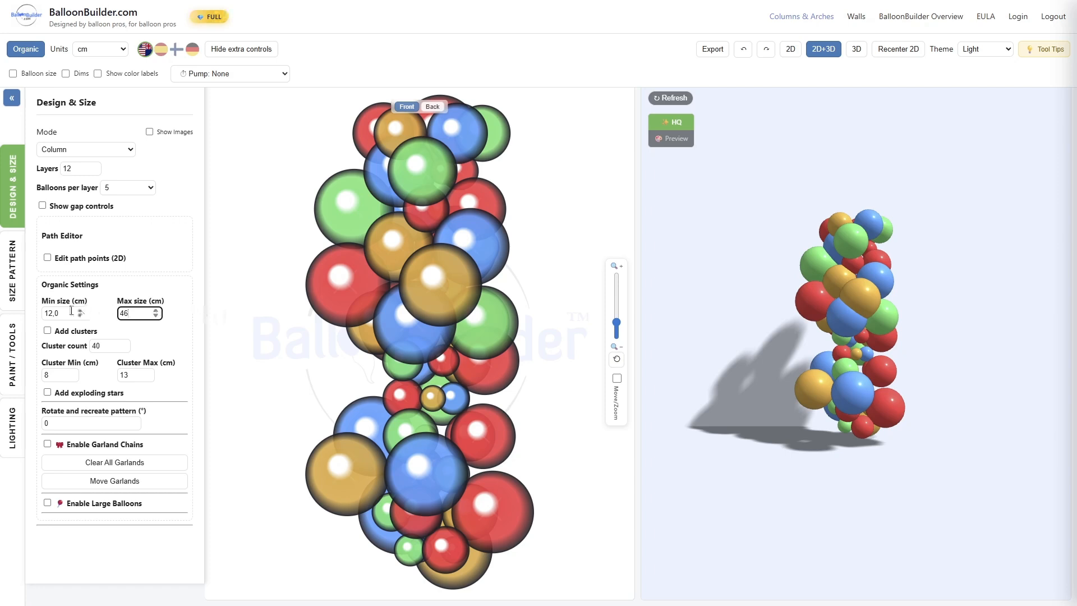
# Step: Set the organic balloon sizes to a minimum of 20 cm and a maximum of 40 cm
pyautogui.hotkey('shift', 'Tab')
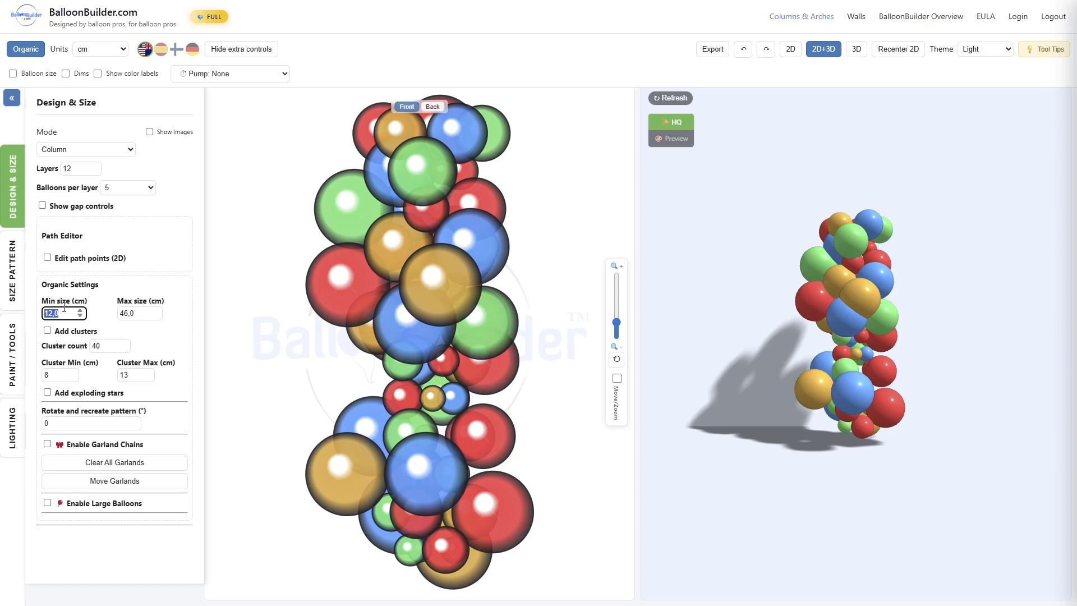
pyautogui.write('20')
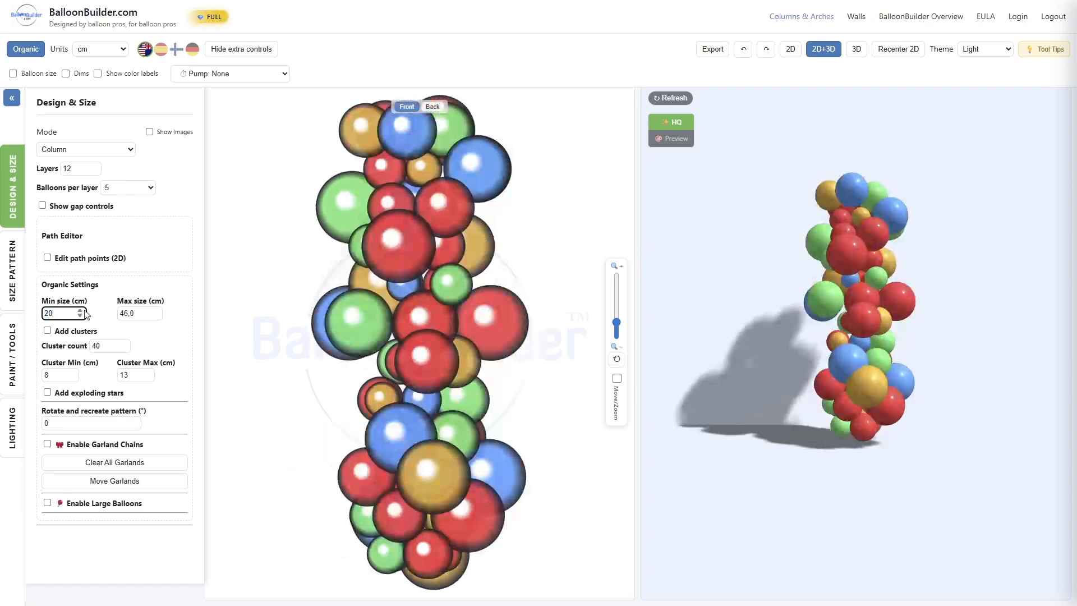
pyautogui.press('Tab')
pyautogui.write('40')
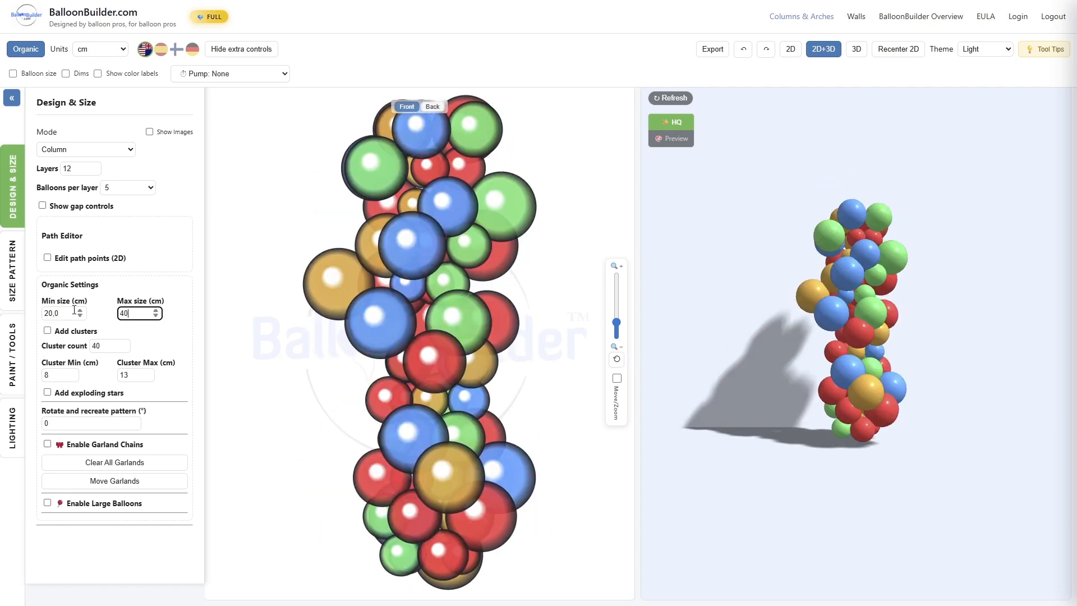
pyautogui.click(172, 290)
# Step: Regenerate the organic balloon arrangement by setting the pattern rotation to 2°
pyautogui.moveTo(836, 301); pyautogui.dragTo(862, 236)
pyautogui.scroll(5, 854, 244)
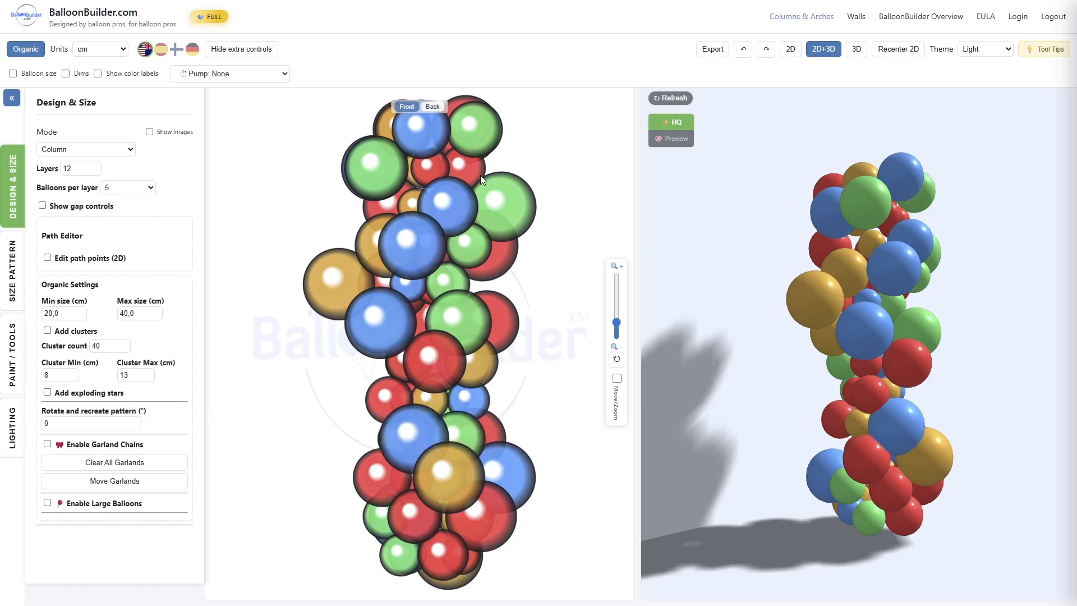
pyautogui.click(135, 422)
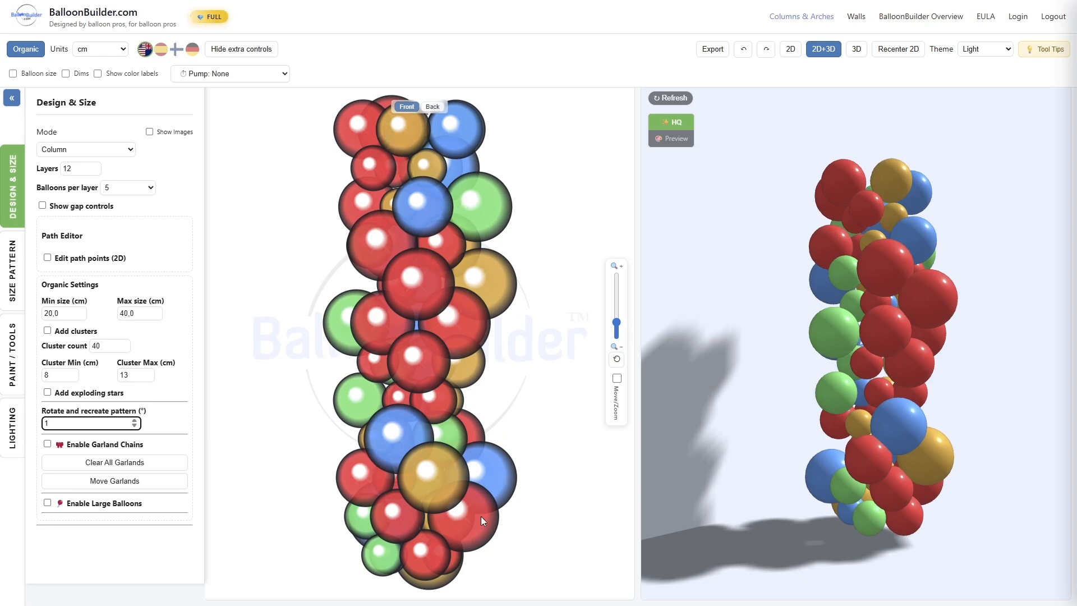
pyautogui.click(136, 420)
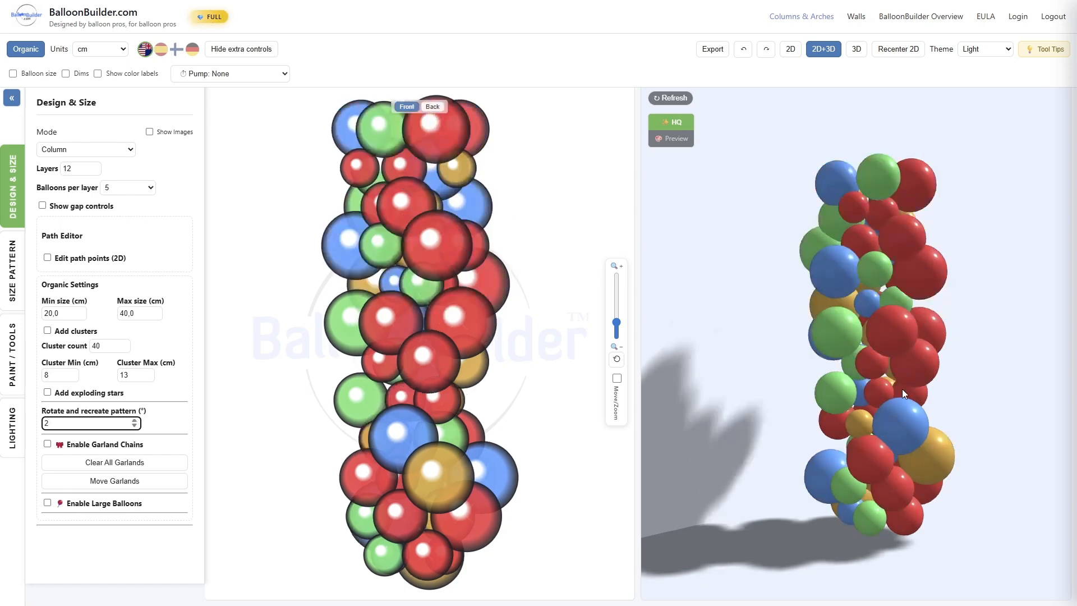
# Step: Inspect the regenerated column in the 3D view and turn off its overall dimensions
pyautogui.moveTo(902, 389); pyautogui.dragTo(878, 403)
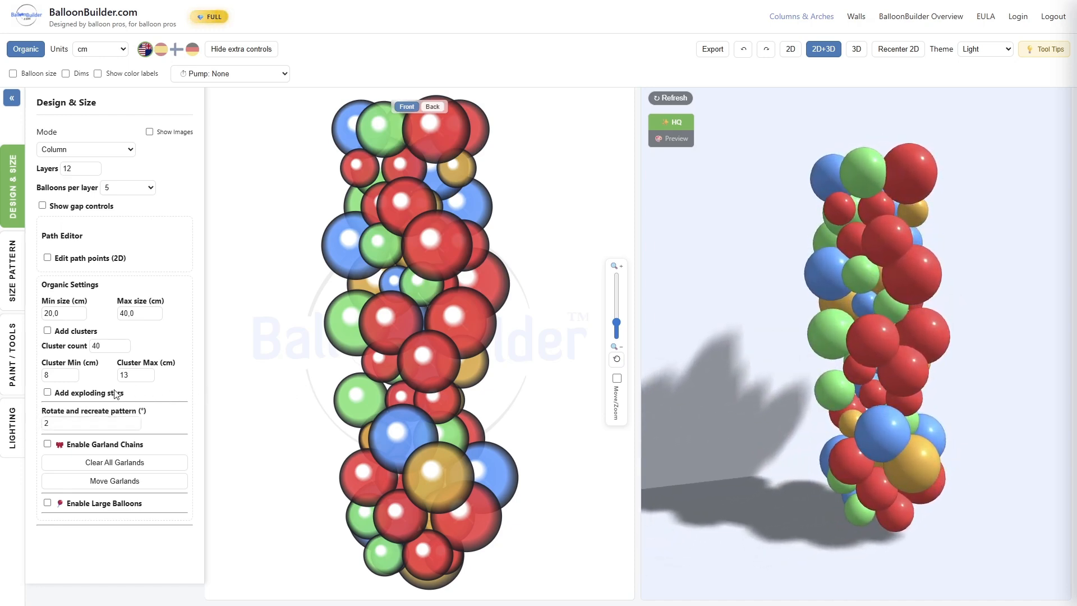
pyautogui.scroll(-3, 888, 382)
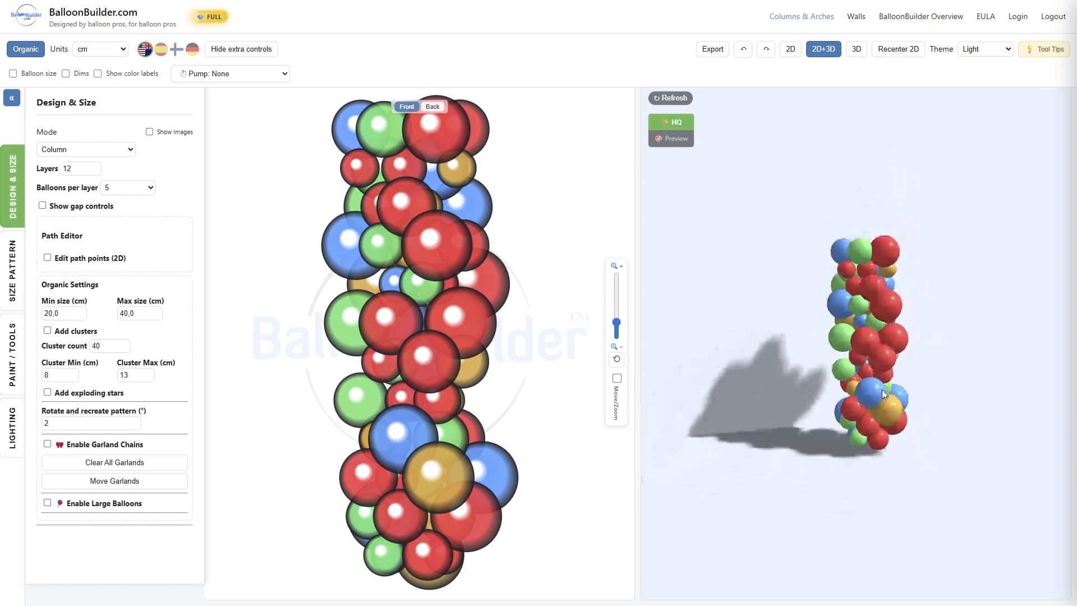
pyautogui.moveTo(881, 389); pyautogui.dragTo(924, 383)
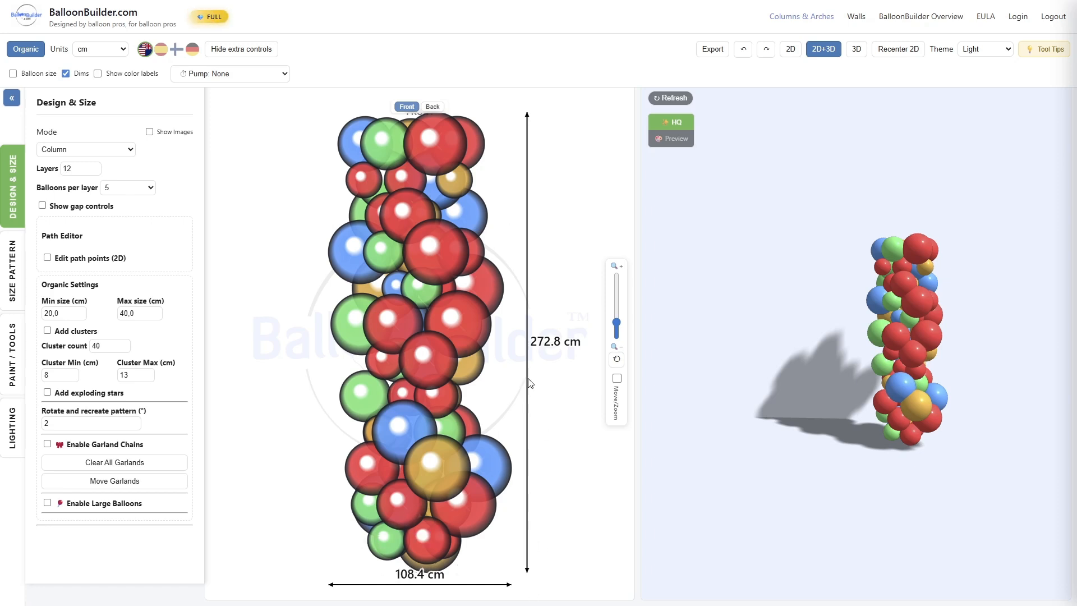
pyautogui.click(66, 74)
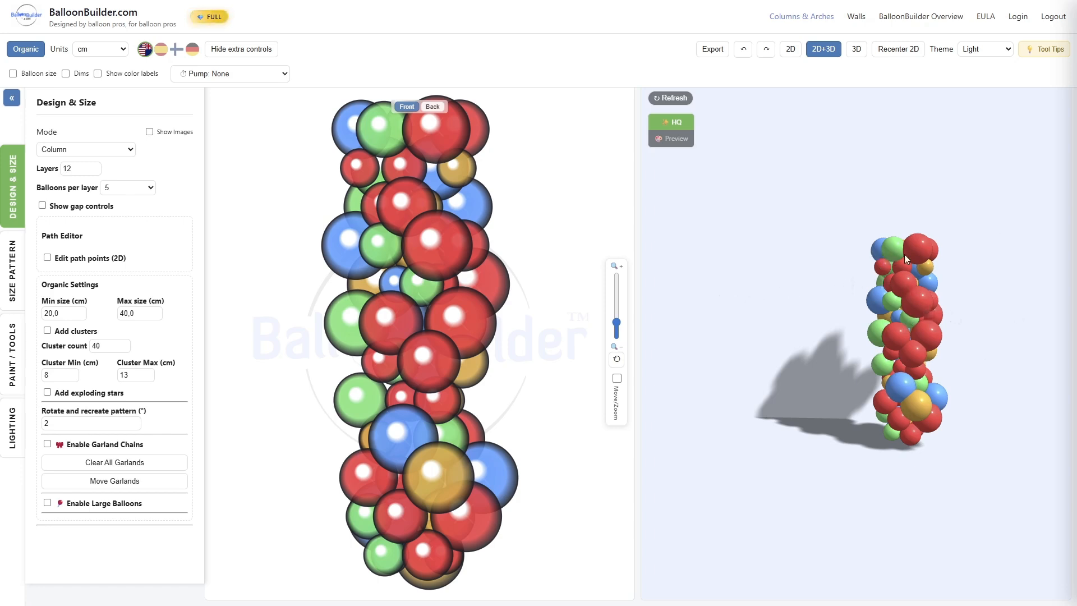
# Step: Add clusters of small balloons to the column with sizes from 10 cm to 20 cm
pyautogui.doubleClick(56, 376)
pyautogui.write('10')
pyautogui.click(125, 374)
pyautogui.doubleClick(126, 375)
pyautogui.write('20')
pyautogui.click(48, 331)
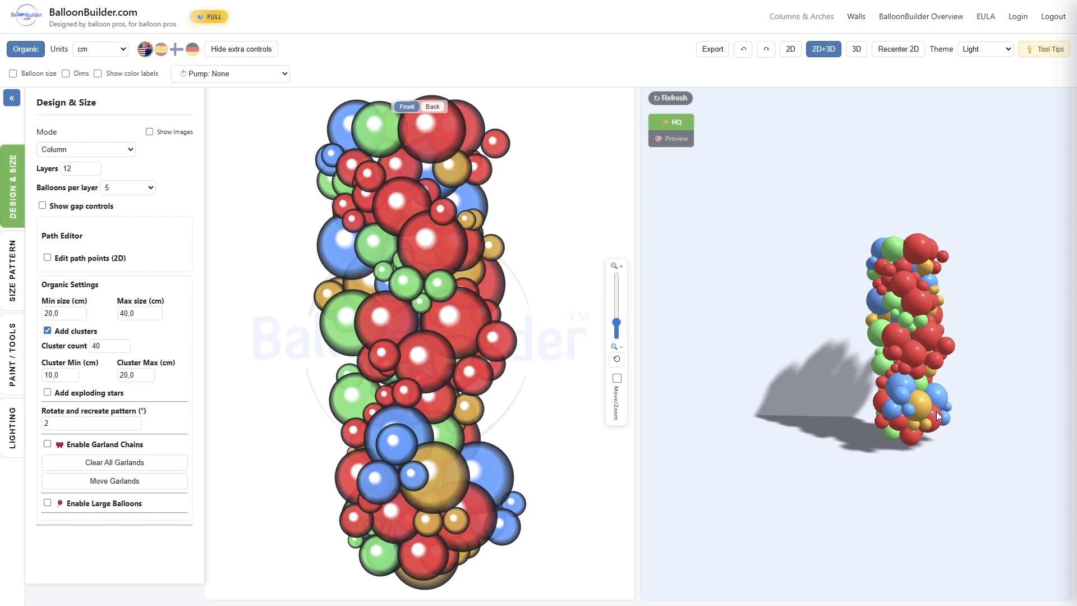
pyautogui.moveTo(936, 412)
pyautogui.mouseDown()
pyautogui.moveTo(863, 412)
pyautogui.moveTo(952, 424)
pyautogui.moveTo(920, 416)
pyautogui.mouseUp()
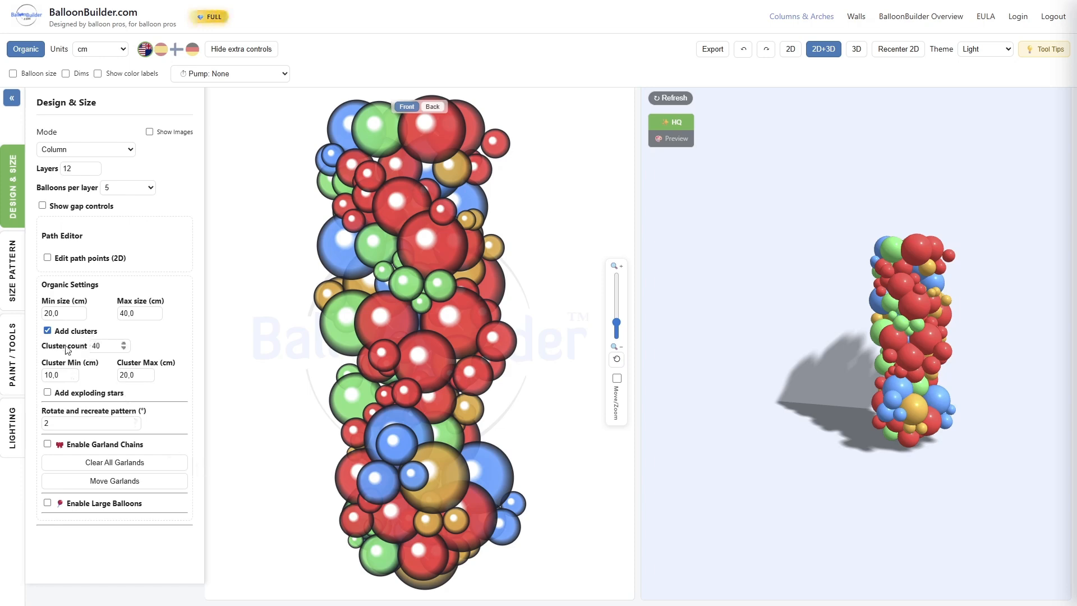
# Step: Try a cluster count of 39, return it to 40, and examine the clustered column from several sides in 3D
pyautogui.click(123, 349)
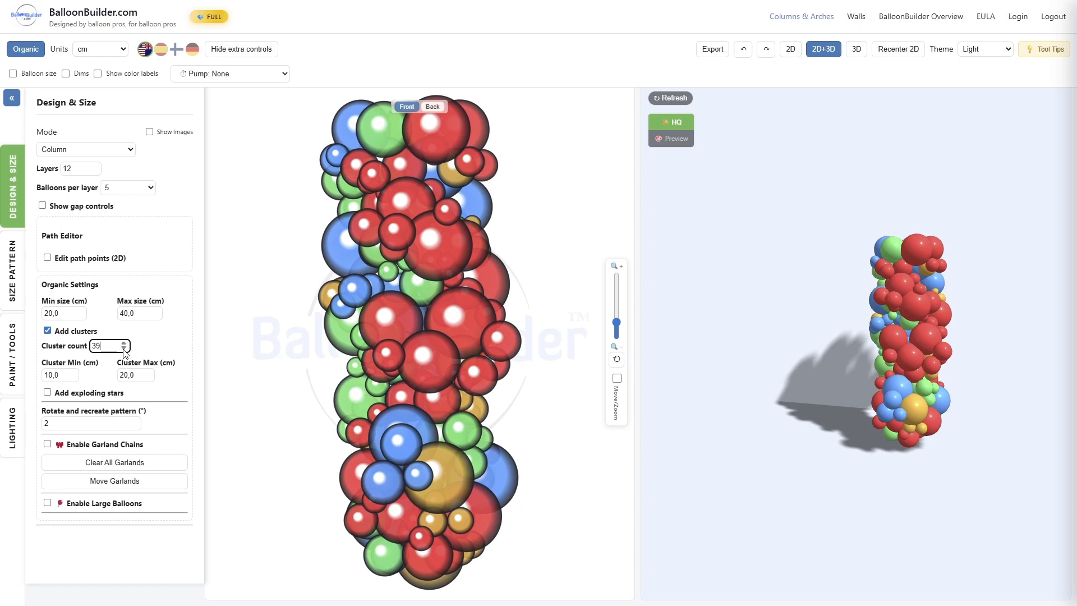
pyautogui.click(123, 343)
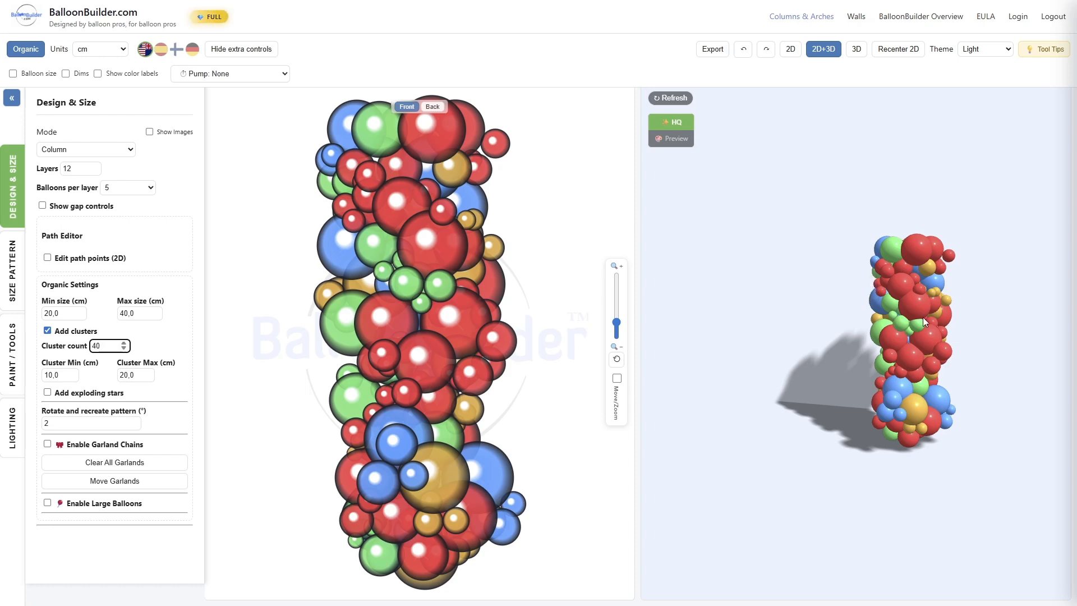
pyautogui.moveTo(910, 318); pyautogui.dragTo(969, 319)
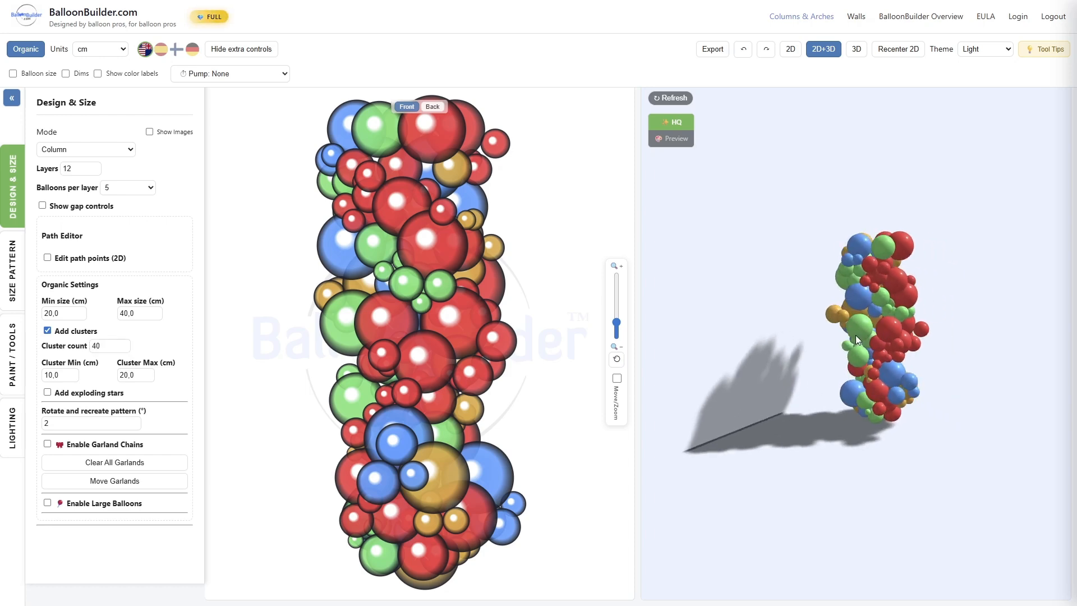
pyautogui.moveTo(856, 335); pyautogui.dragTo(922, 330)
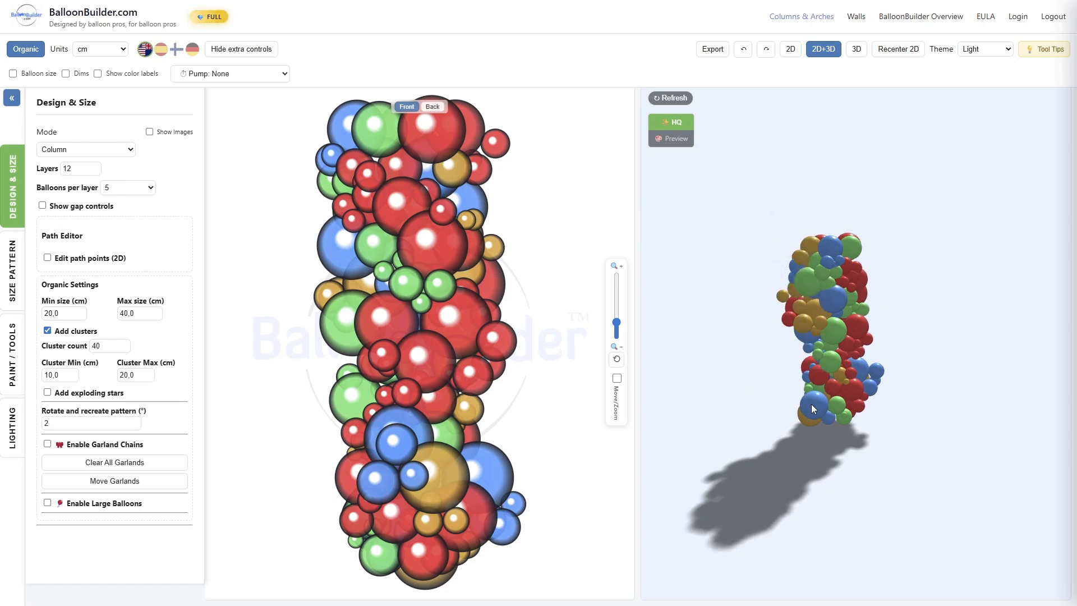
pyautogui.moveTo(835, 378); pyautogui.dragTo(900, 420)
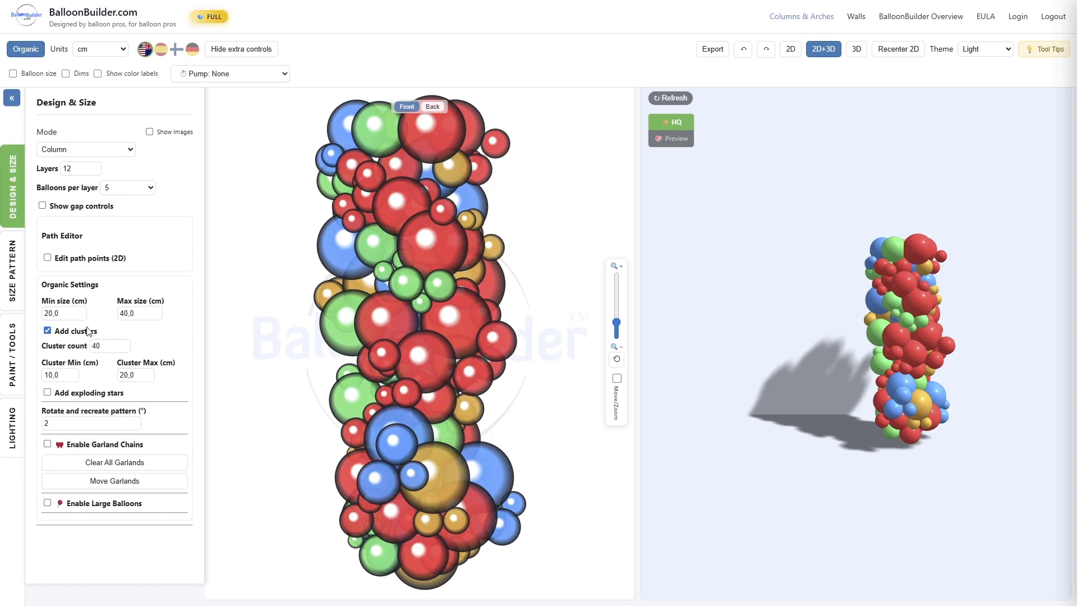
pyautogui.moveTo(867, 328); pyautogui.dragTo(985, 352)
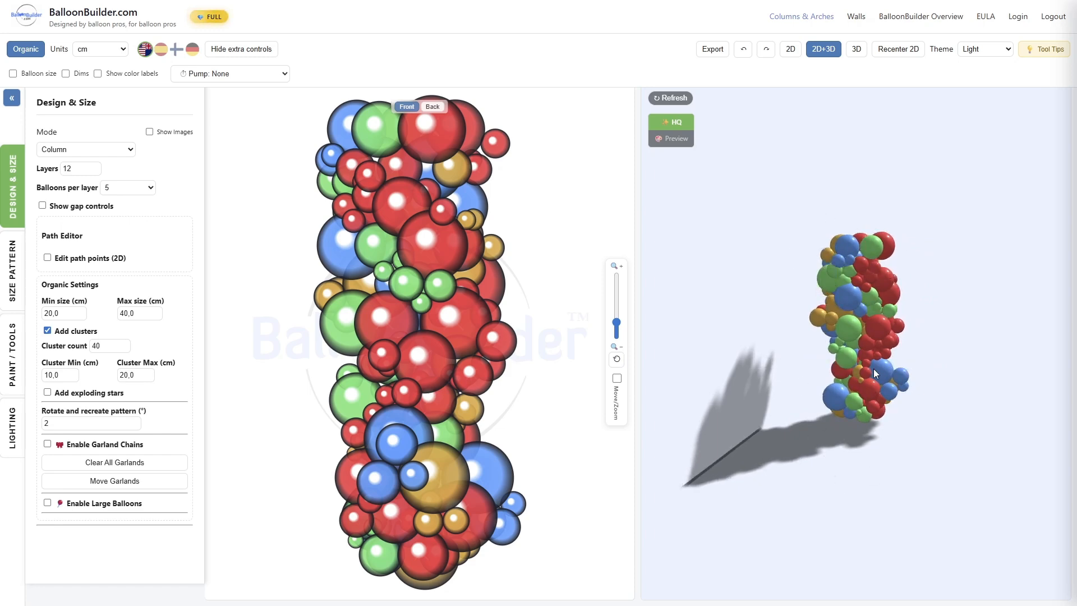
pyautogui.moveTo(873, 369); pyautogui.dragTo(813, 363)
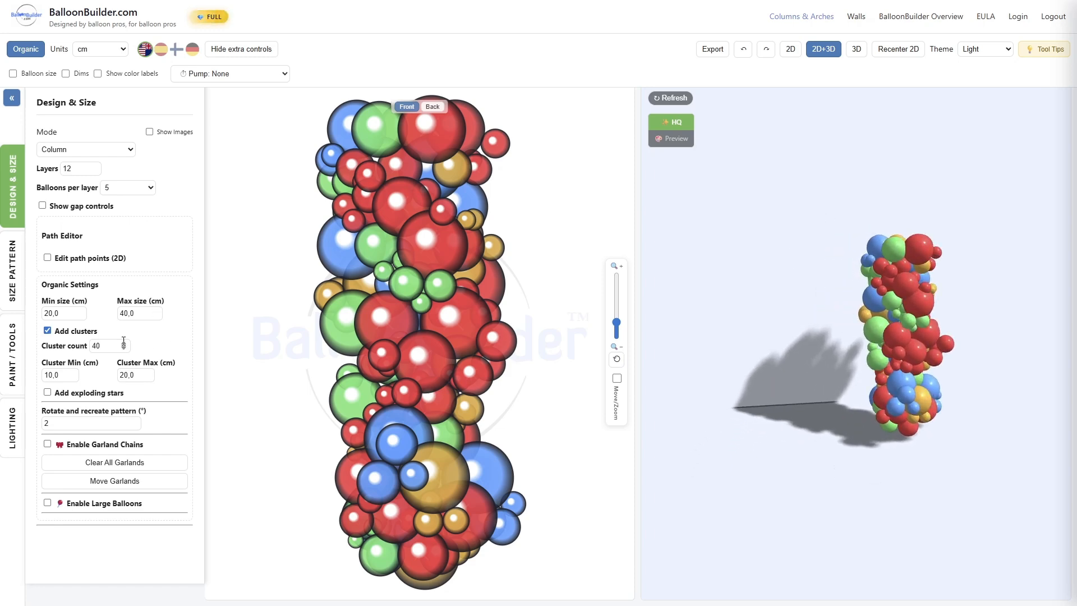
# Step: Set the column's cluster count to 30
pyautogui.click(80, 346)
pyautogui.write('30')
pyautogui.click(861, 396)
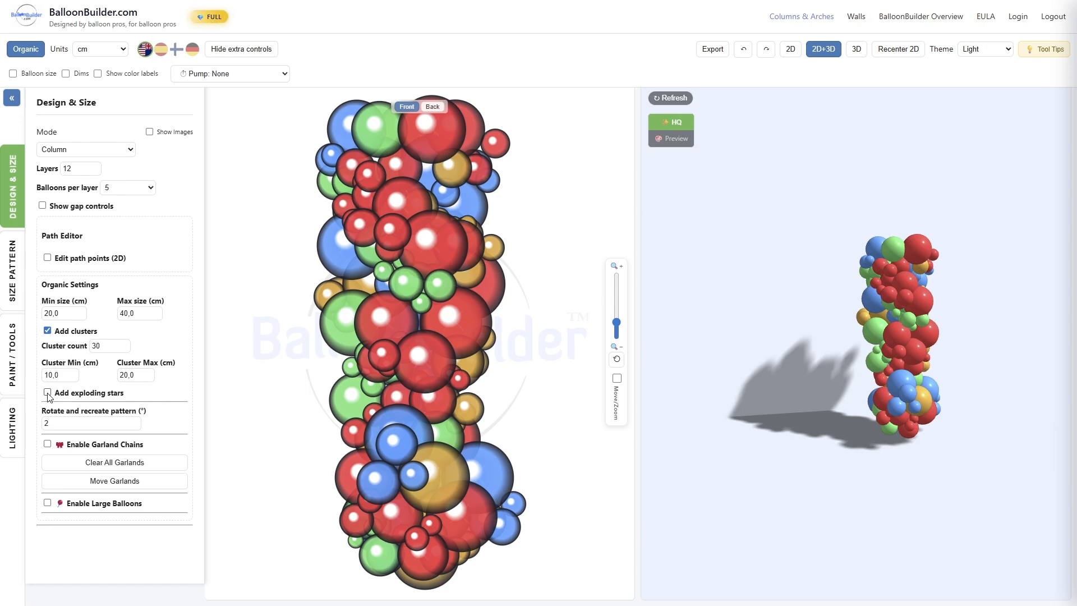
# Step: Remove the clusters from the organic column and add exploding stars instead
pyautogui.click(48, 331)
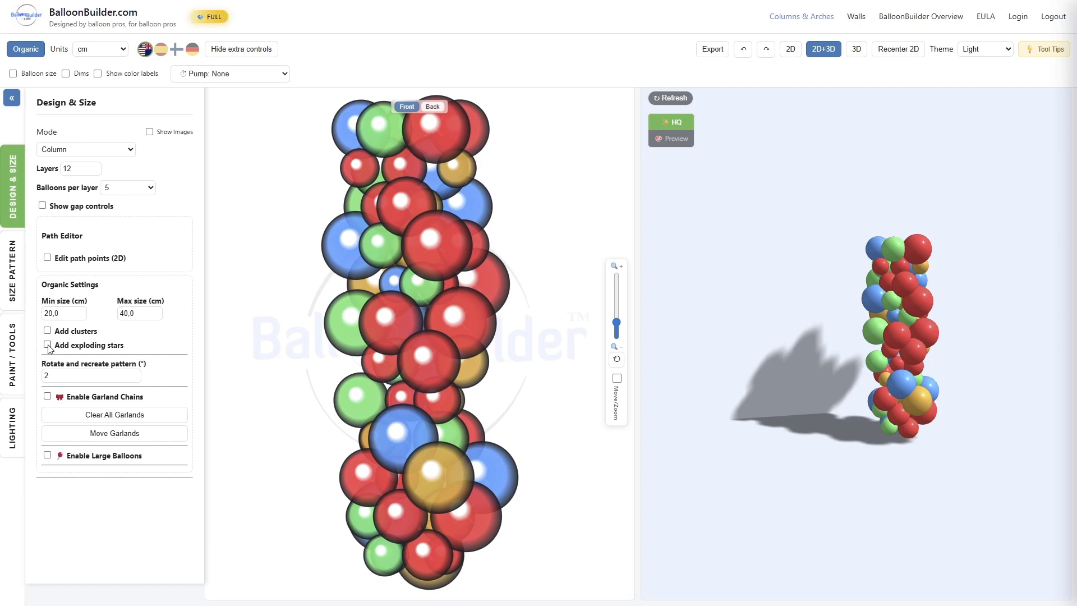
pyautogui.click(48, 345)
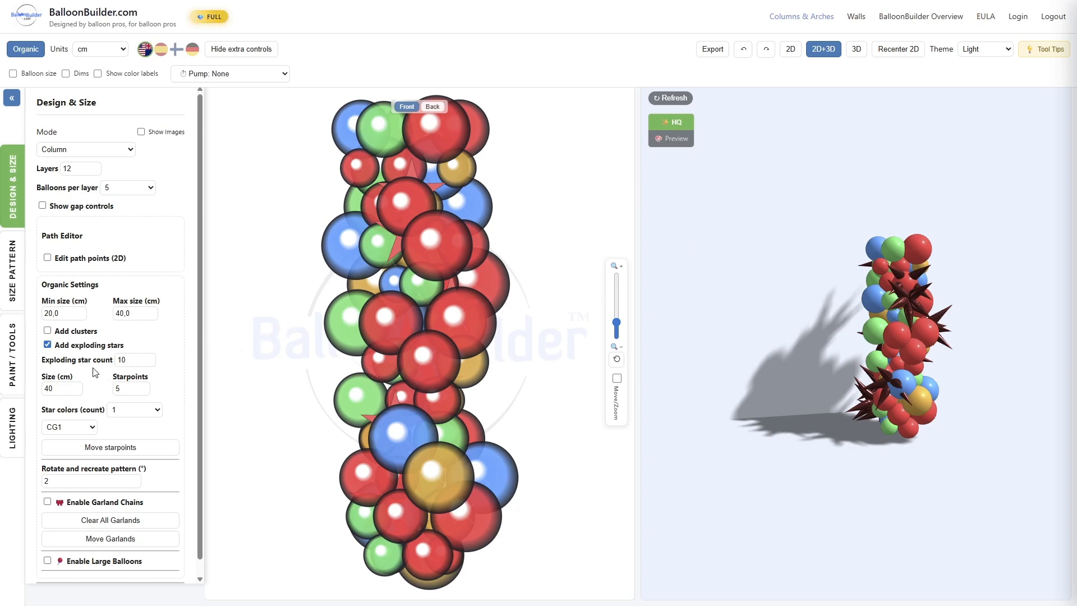
# Step: Set the design to 32 layers and change its mode from column to Arch 240° (wide)
pyautogui.doubleClick(130, 362)
pyautogui.doubleClick(76, 168)
pyautogui.write('32')
pyautogui.click(84, 151)
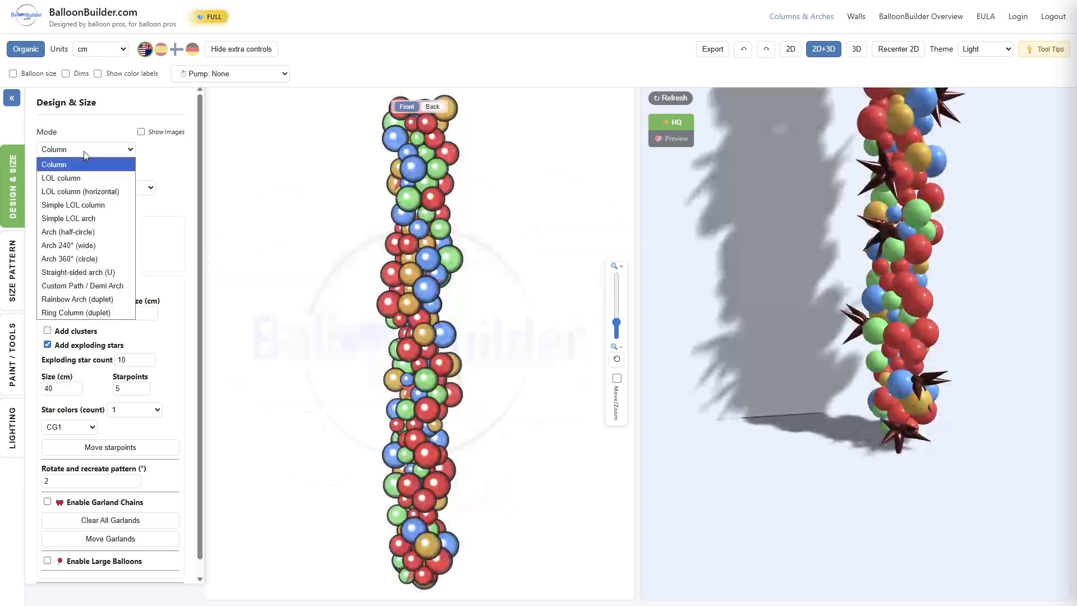
pyautogui.click(80, 245)
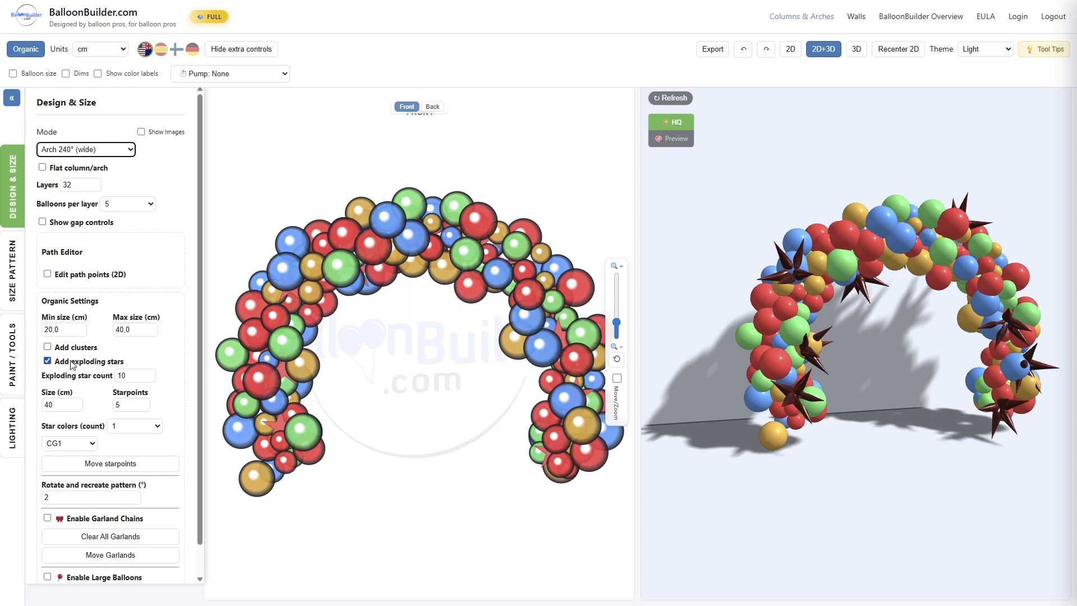
# Step: Configure the arch's exploding stars with a count of 6, a size of 50 cm and 6 starpoints
pyautogui.scroll(-1, 81, 368)
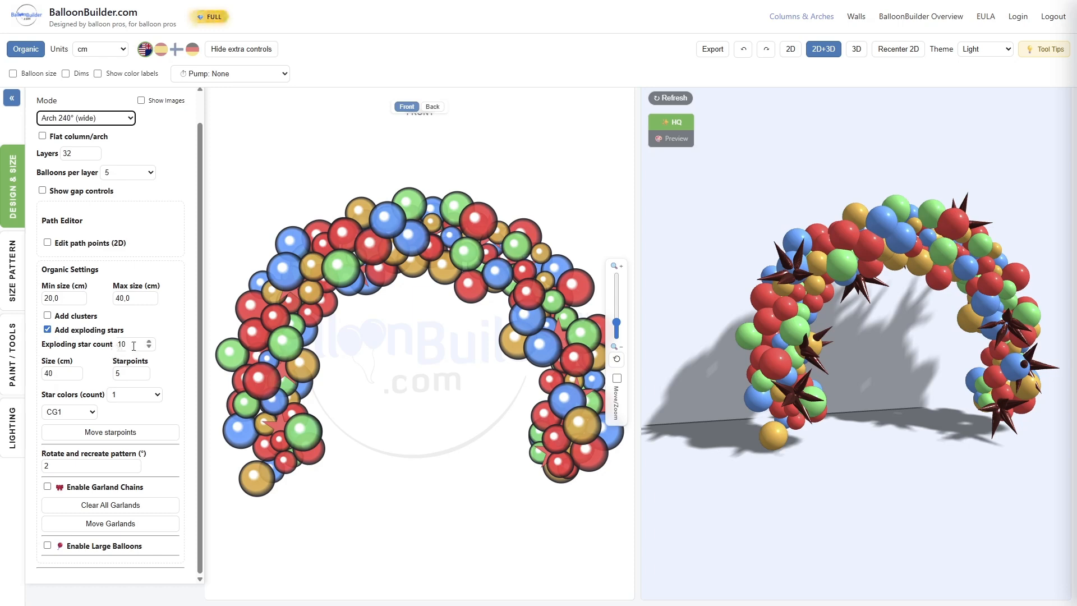
pyautogui.doubleClick(131, 341)
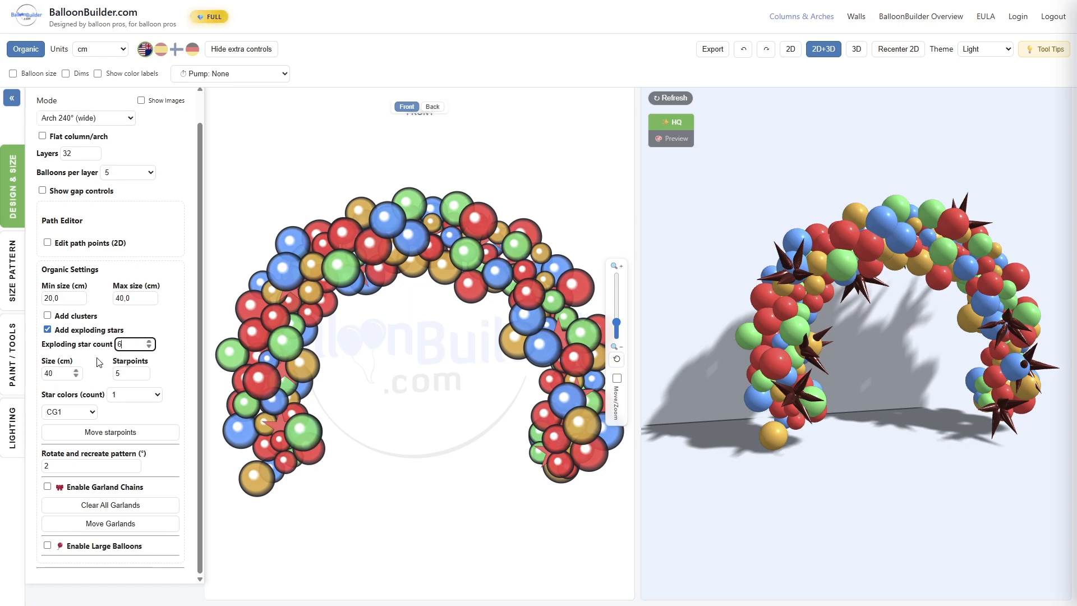
pyautogui.click(60, 375)
pyautogui.moveTo(56, 372); pyautogui.dragTo(41, 379)
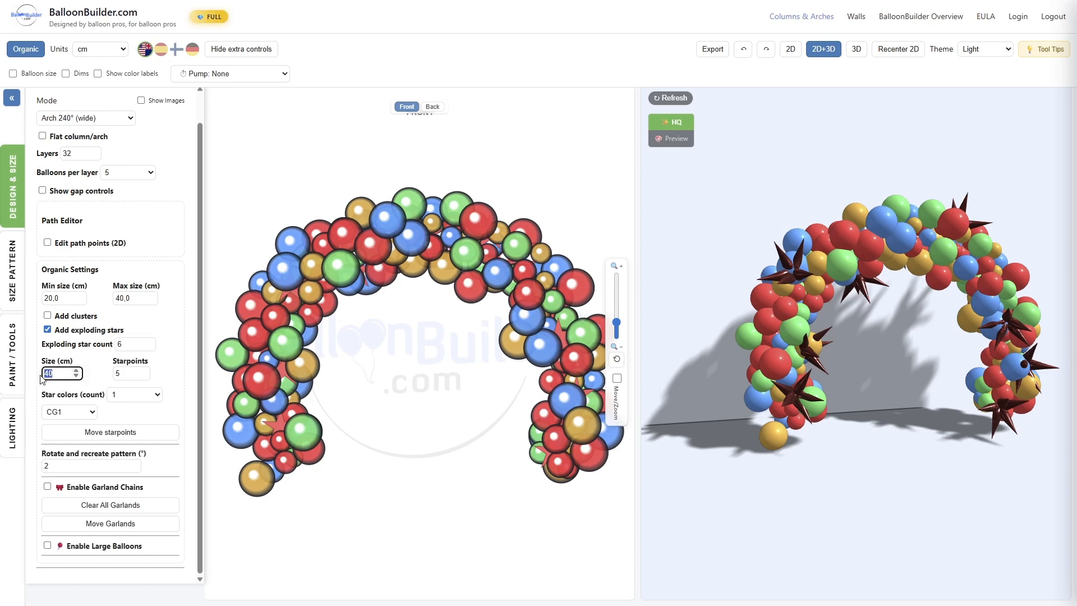
pyautogui.write('5')
pyautogui.click(125, 377)
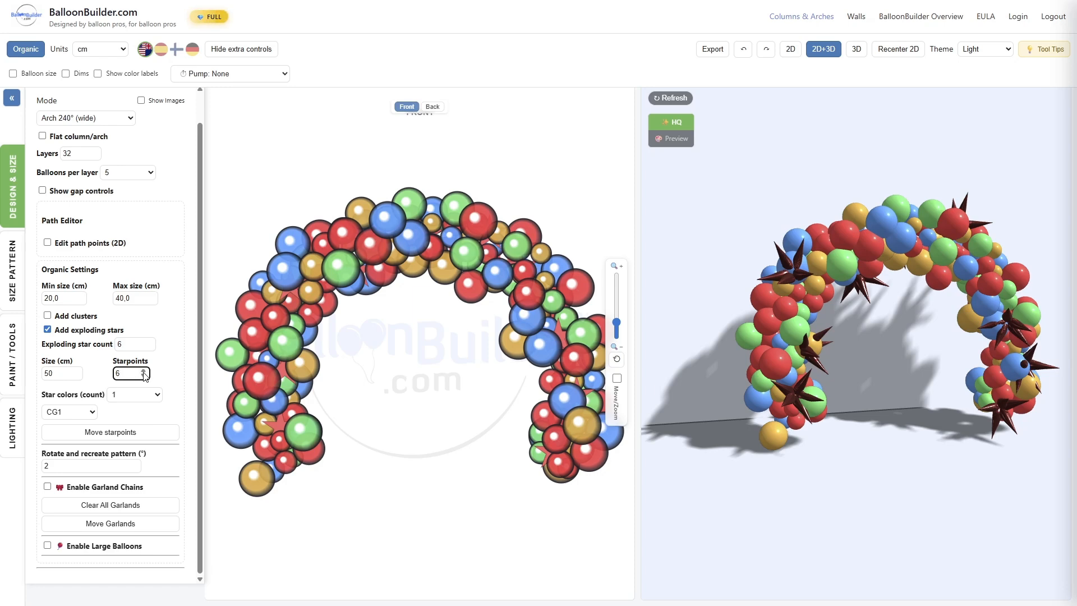
# Step: Try 5 starpoints on the arch's exploding stars, settle on 7 starpoints, and refresh the 3D view
pyautogui.click(670, 98)
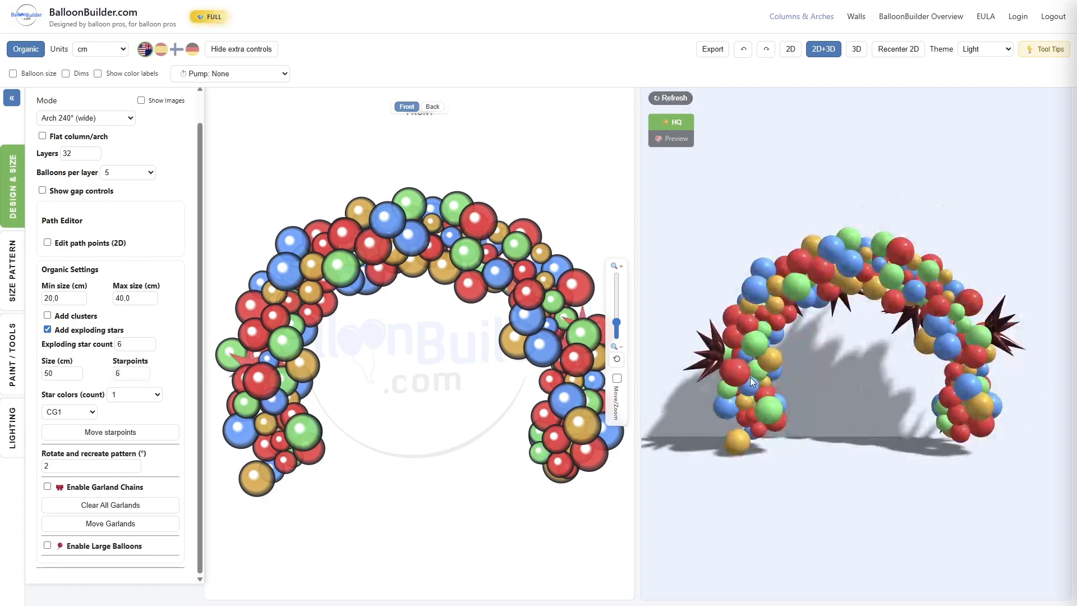
pyautogui.scroll(3, 766, 354)
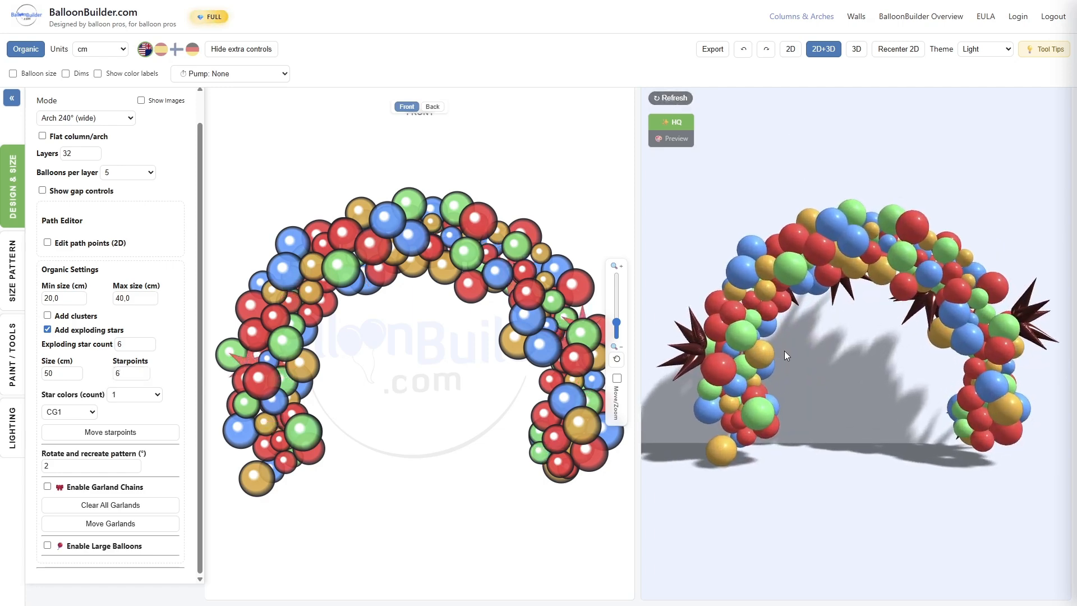
pyautogui.moveTo(784, 351); pyautogui.dragTo(797, 348)
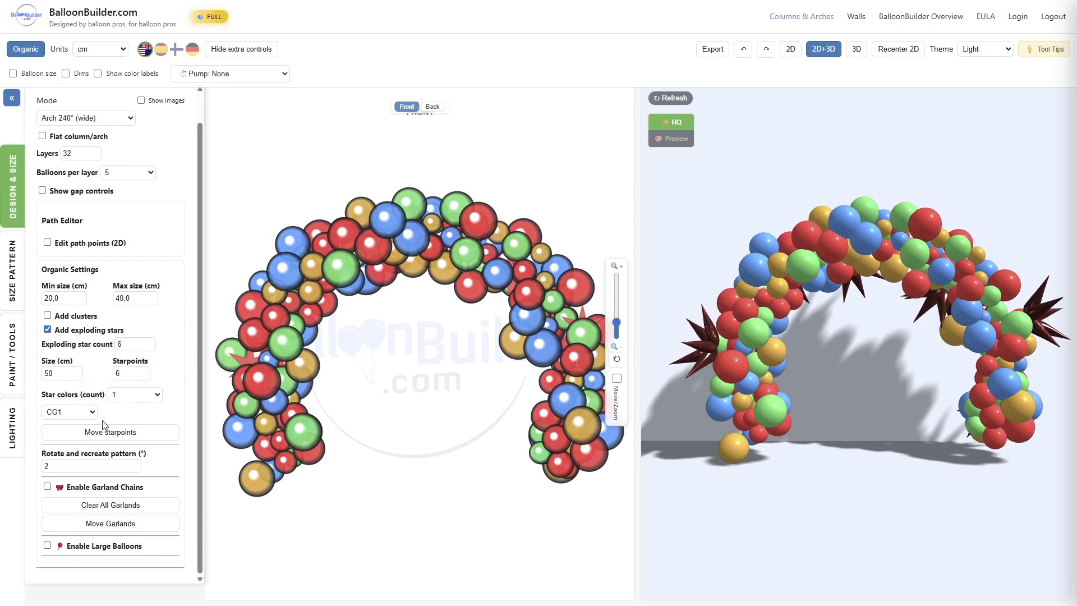
pyautogui.click(143, 375)
pyautogui.click(669, 99)
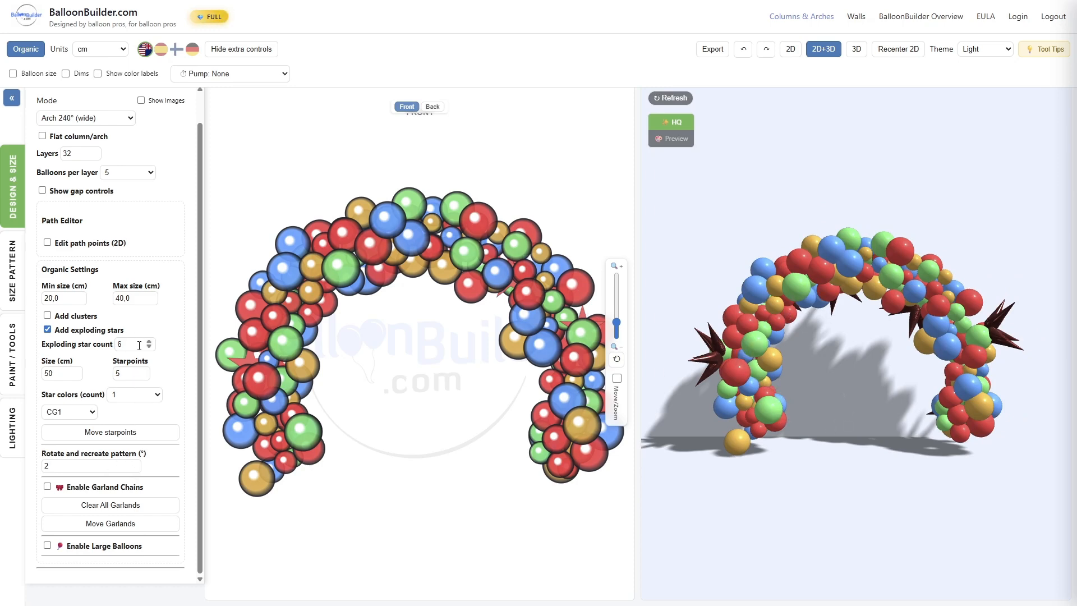
pyautogui.click(143, 371)
pyautogui.click(667, 98)
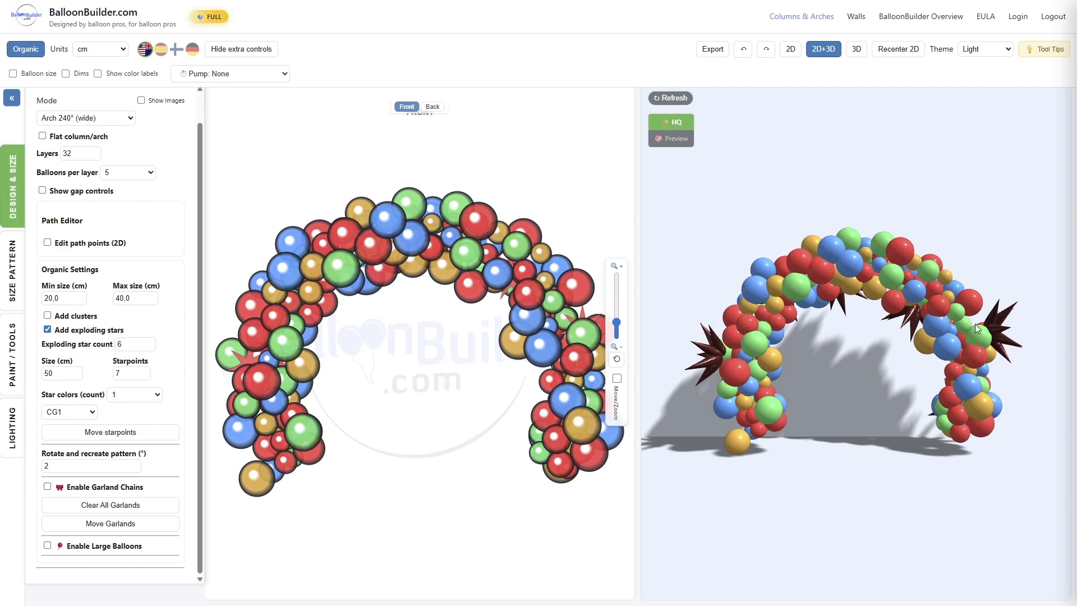
# Step: Set the exploding star count to 5, refresh the 3D view and inspect the star placement on the arch
pyautogui.click(128, 344)
pyautogui.click(670, 98)
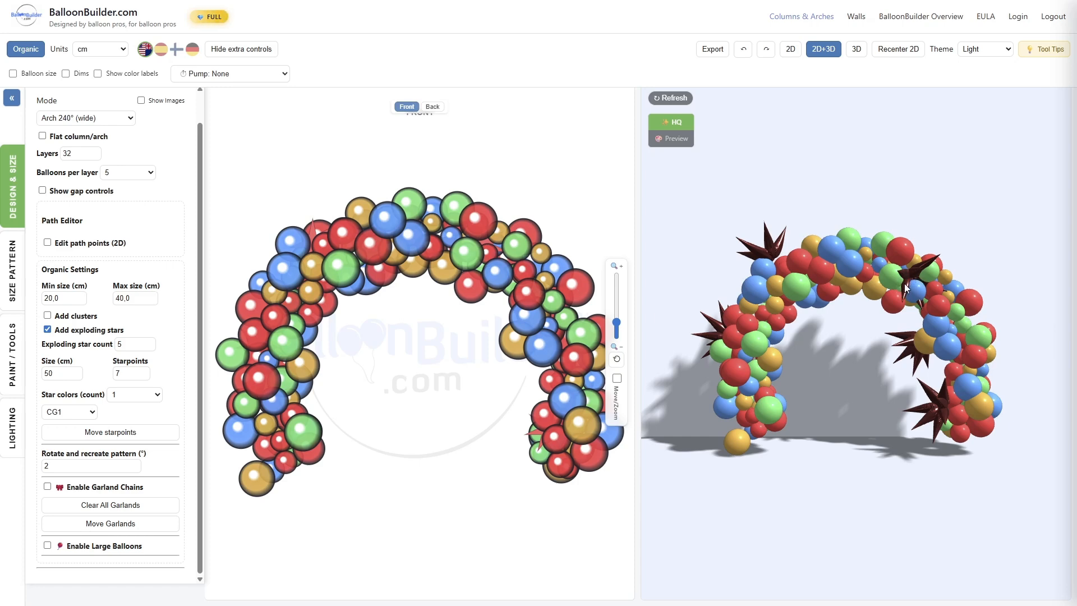
pyautogui.scroll(5, 908, 275)
pyautogui.moveTo(918, 274); pyautogui.dragTo(907, 277)
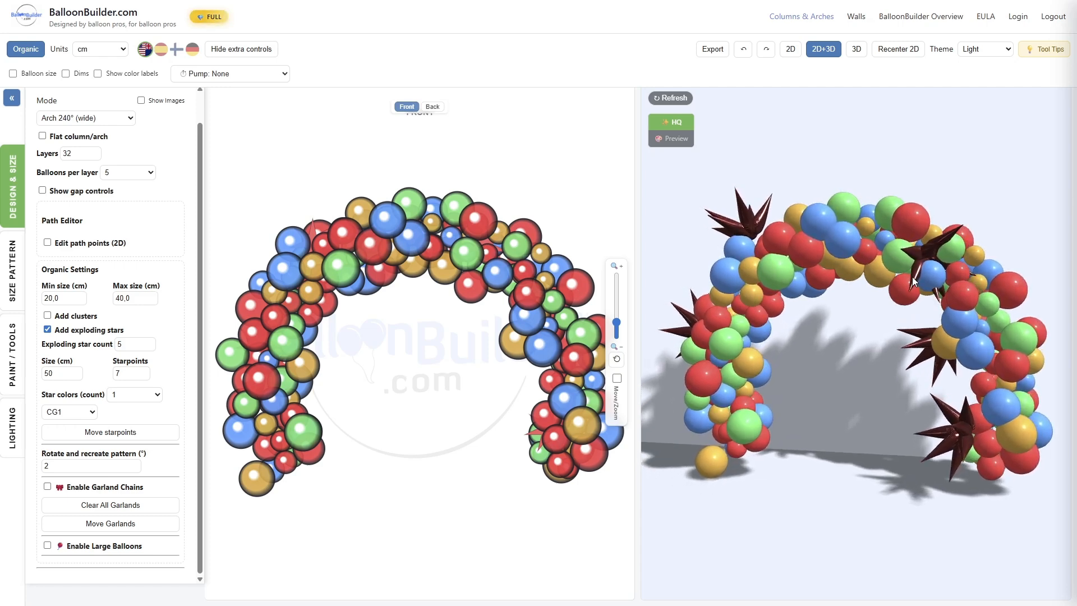
pyautogui.moveTo(929, 410); pyautogui.dragTo(999, 413)
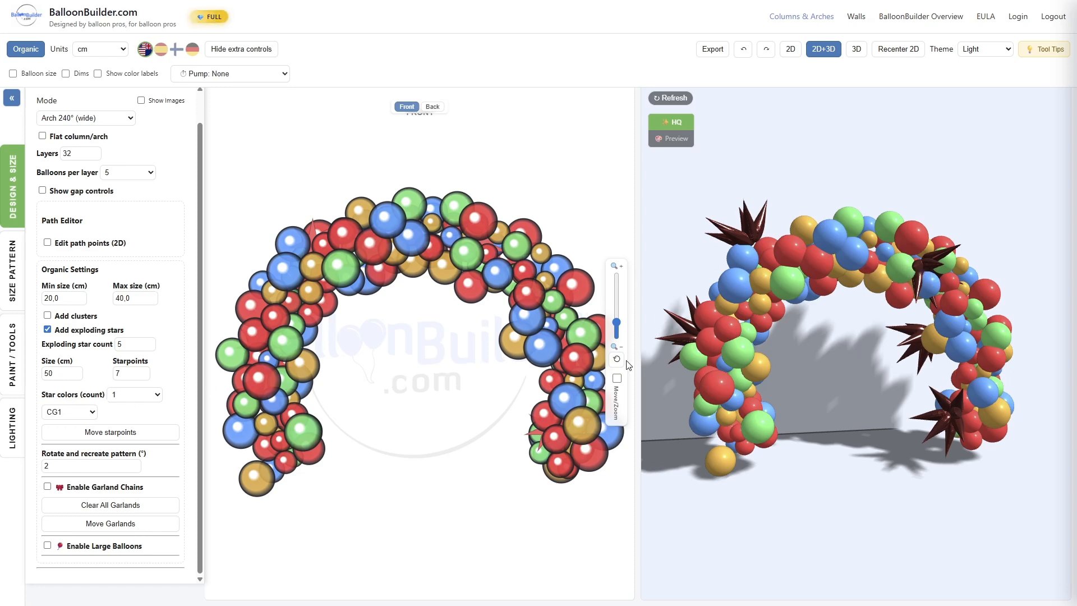
# Step: Set the exploding star count to 6 and the star size to 47 cm, refreshing the 3D view
pyautogui.click(148, 341)
pyautogui.click(667, 97)
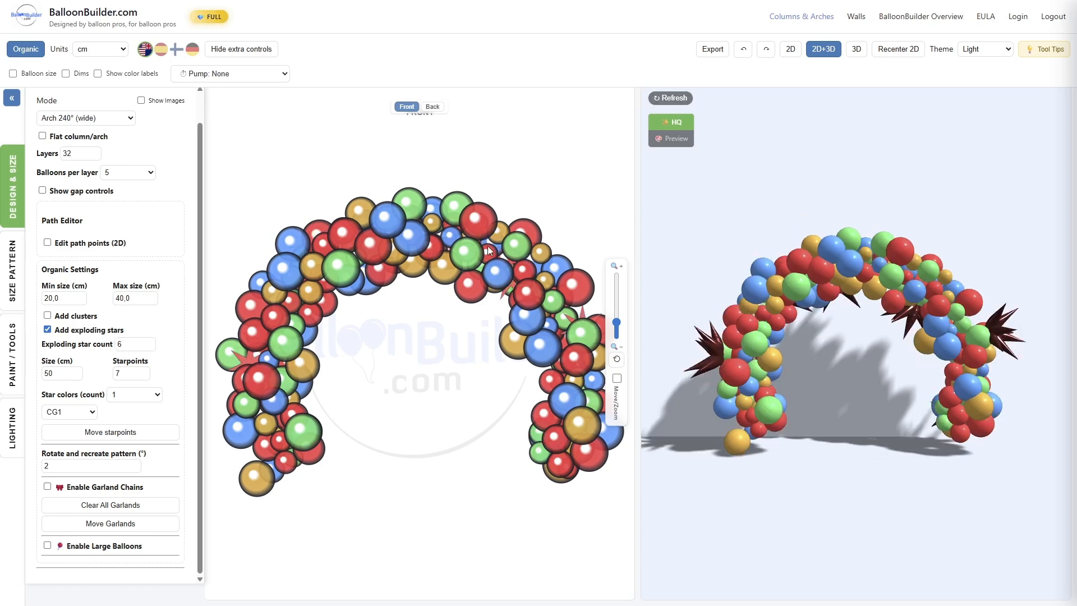
pyautogui.click(663, 97)
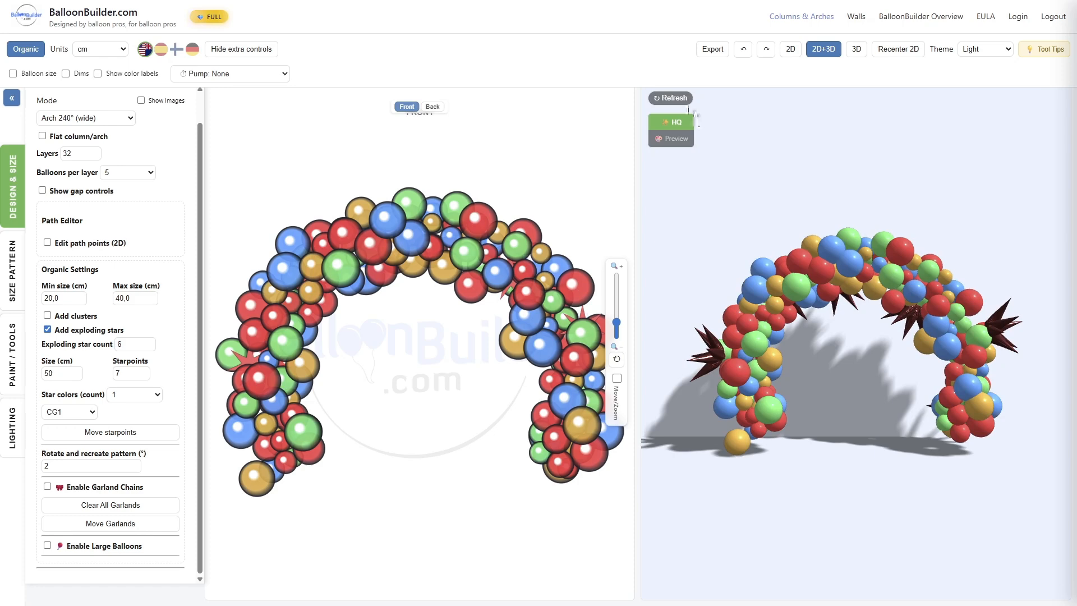
pyautogui.click(667, 98)
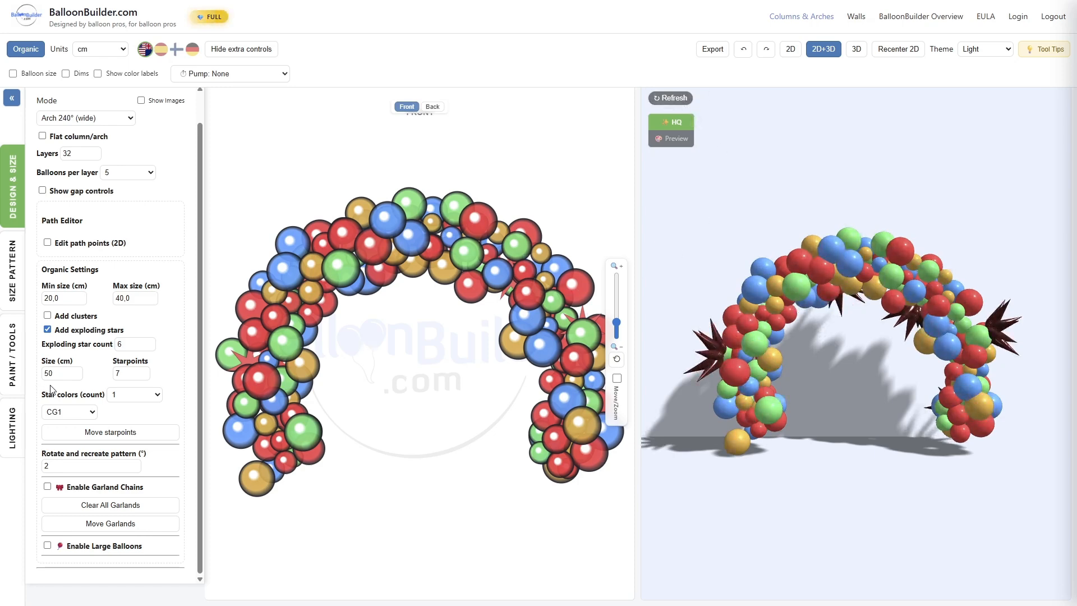
pyautogui.click(77, 376)
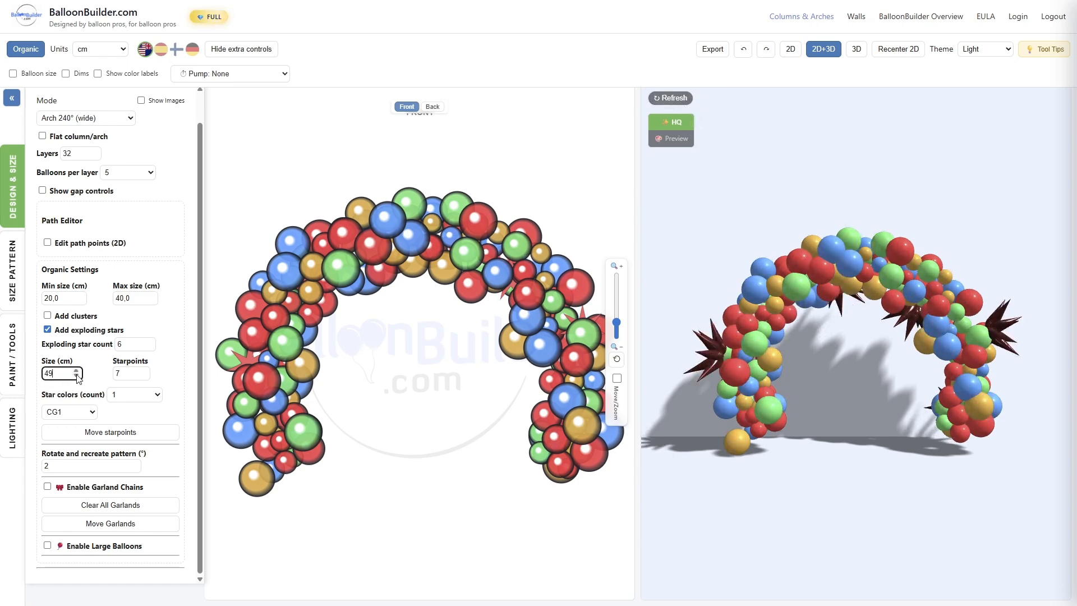
pyautogui.click(669, 98)
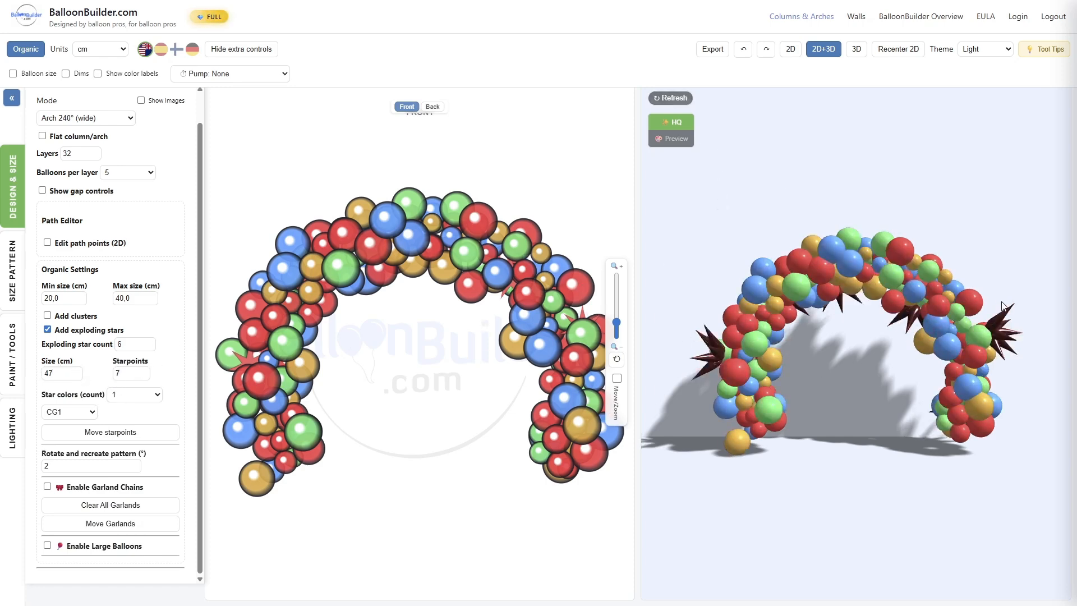
# Step: Set the exploding star count to 5, shift the arch's upper-left star slightly inward and move the mid-left star down near the foot
pyautogui.click(152, 347)
pyautogui.click(675, 101)
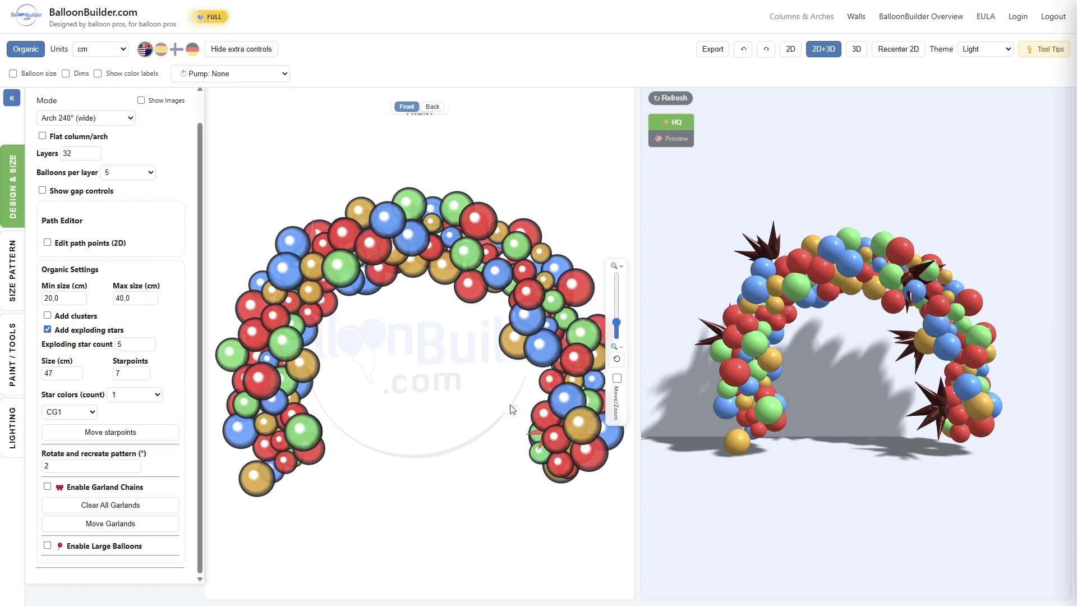
pyautogui.click(106, 435)
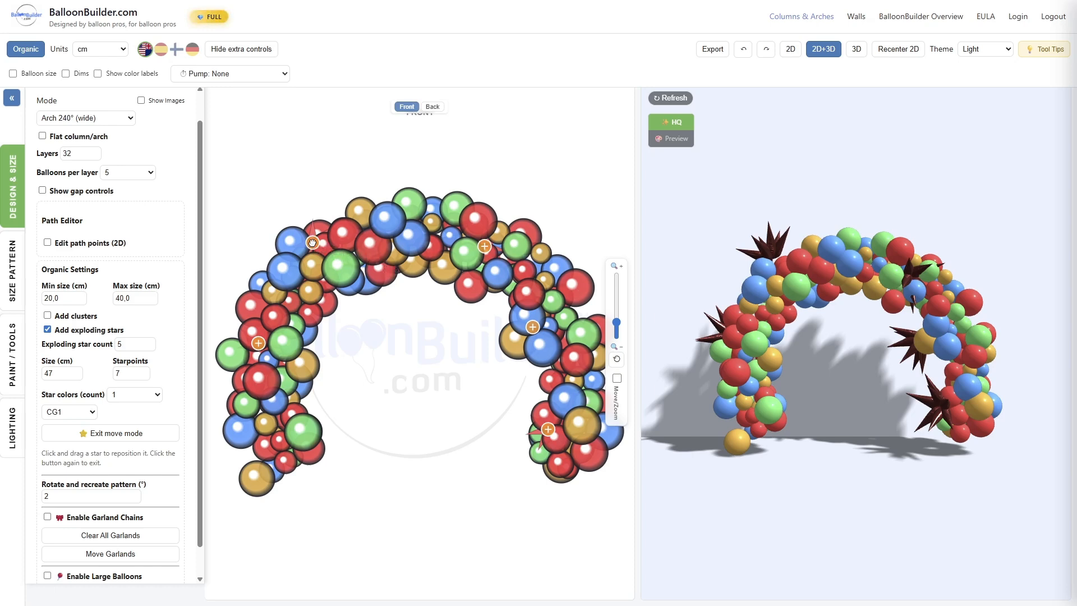
pyautogui.moveTo(312, 243); pyautogui.dragTo(319, 243)
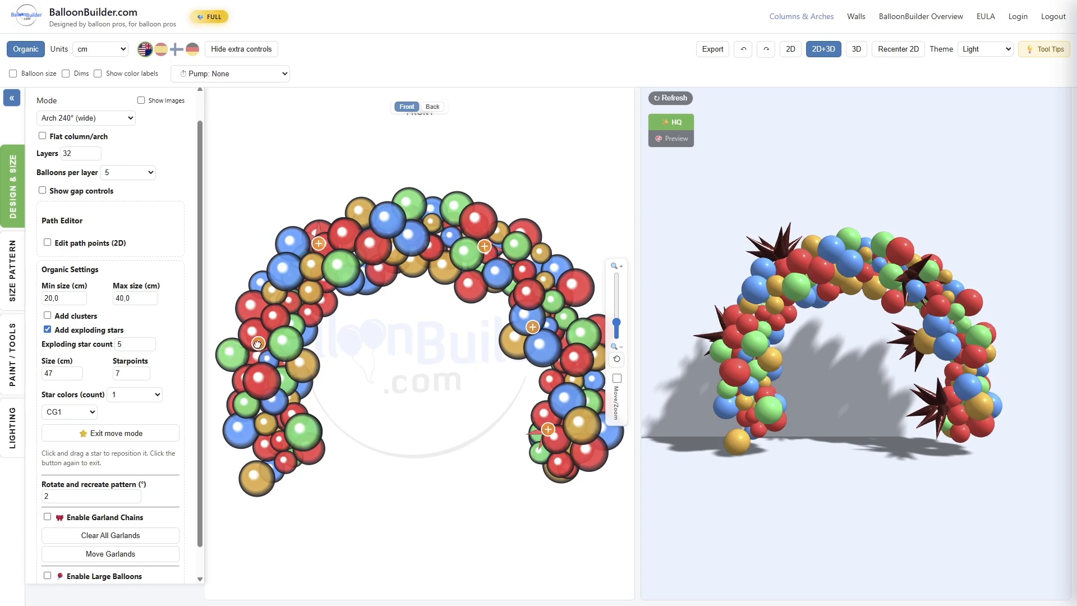
pyautogui.moveTo(258, 344); pyautogui.dragTo(251, 438)
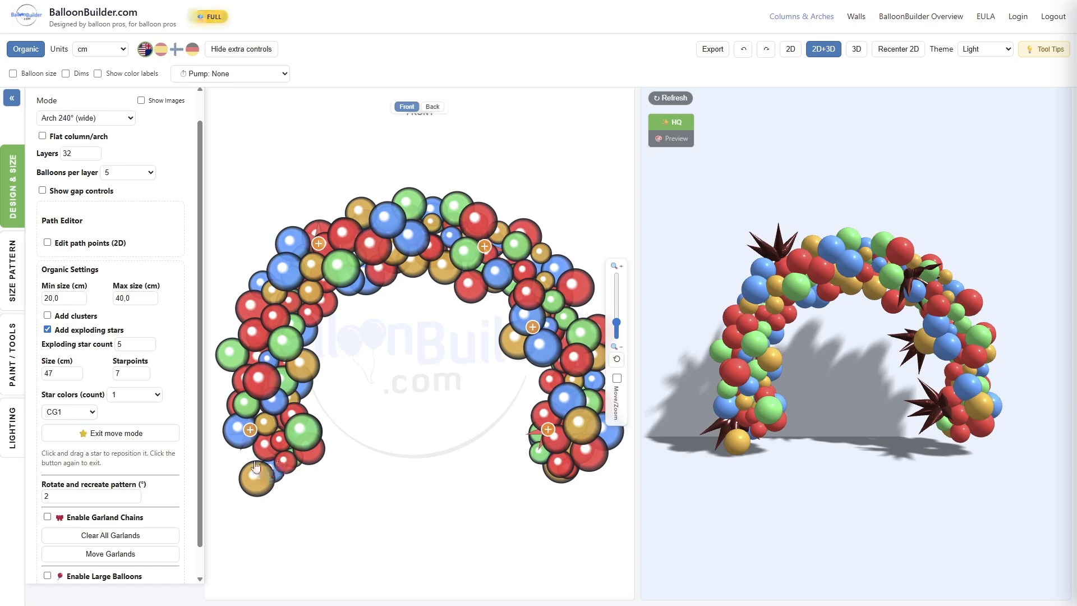
# Step: Try a pattern rotation of 3° on the arch, then recreate the pattern with a rotation of 0°
pyautogui.click(135, 494)
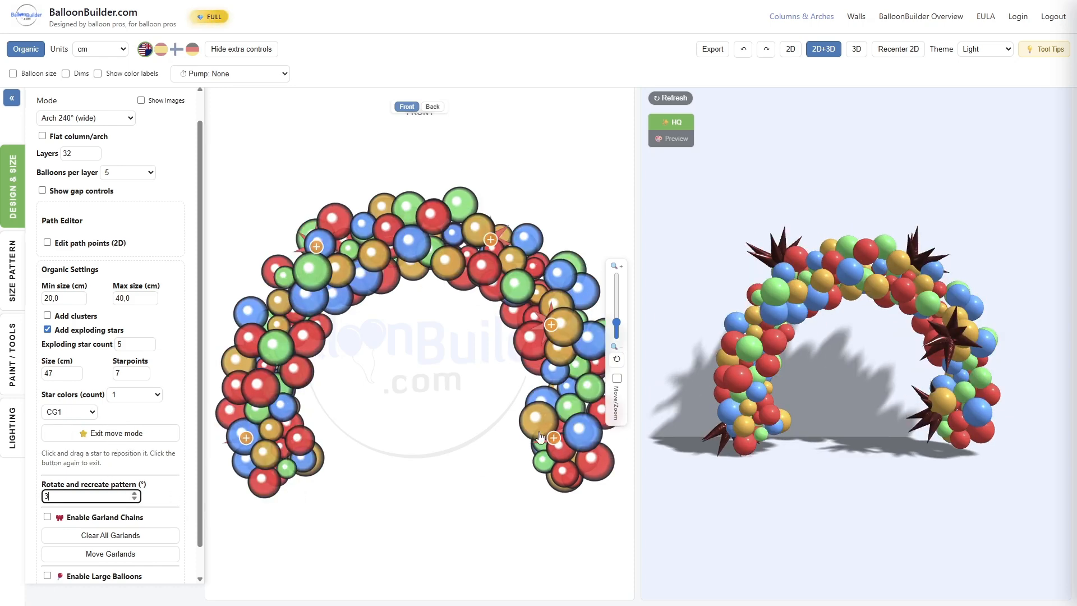
pyautogui.click(135, 500)
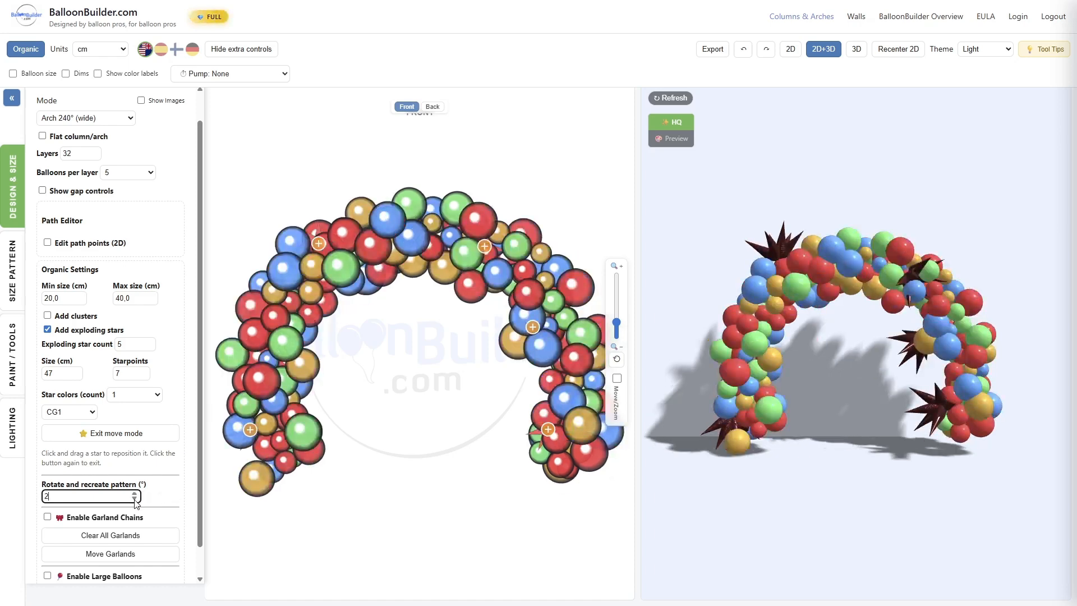
pyautogui.click(135, 500)
pyautogui.click(135, 500)
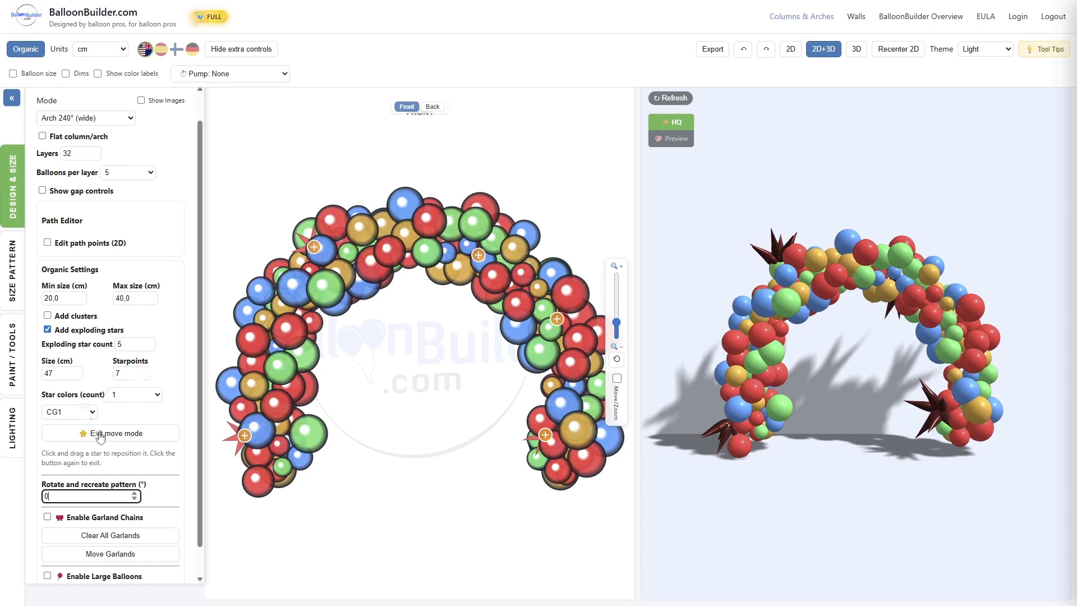
# Step: Set the exploding star count to 6 and recreate the arch pattern with a rotation of 4°
pyautogui.click(148, 341)
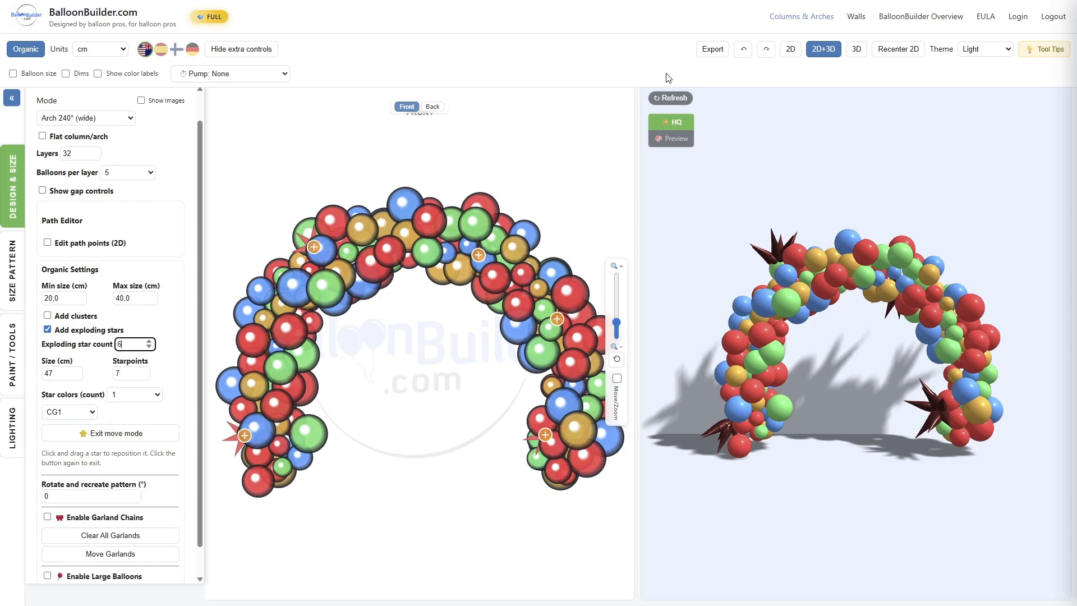
pyautogui.click(678, 98)
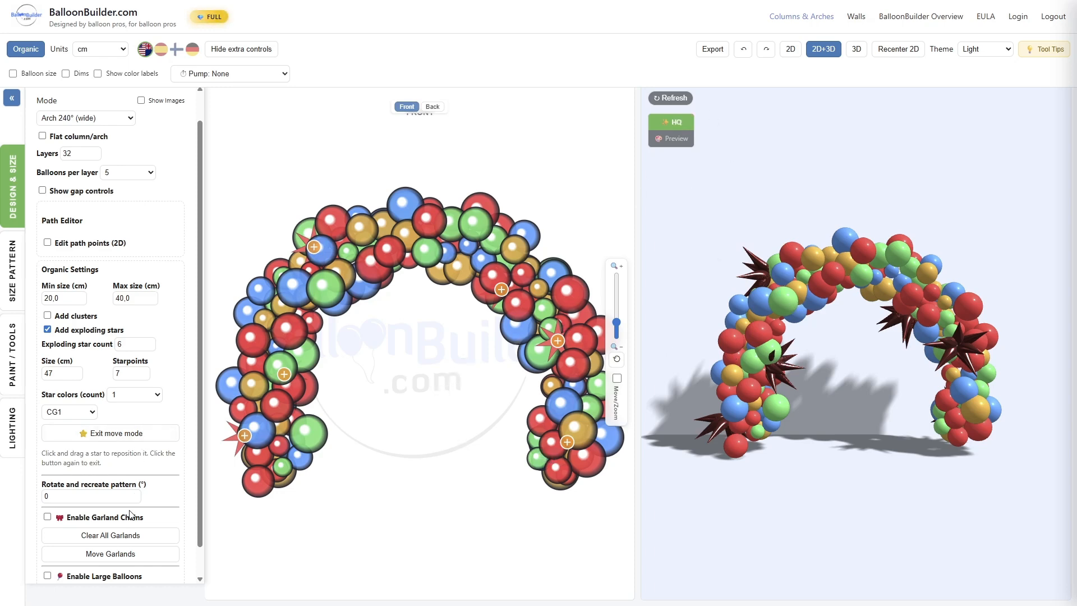
pyautogui.click(135, 494)
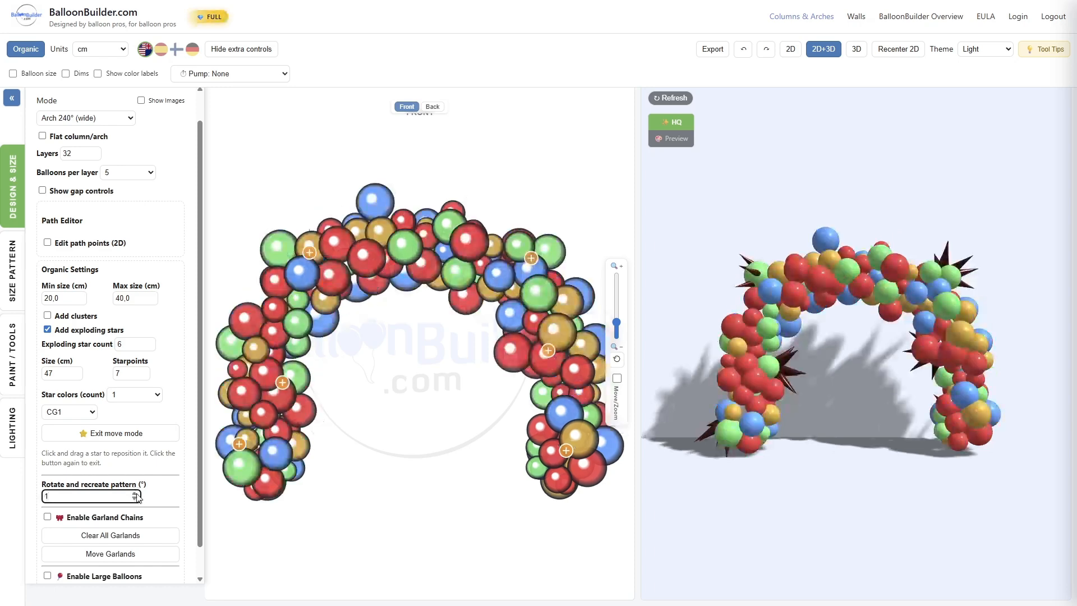
pyautogui.click(135, 494)
pyautogui.click(135, 494)
pyautogui.click(135, 494)
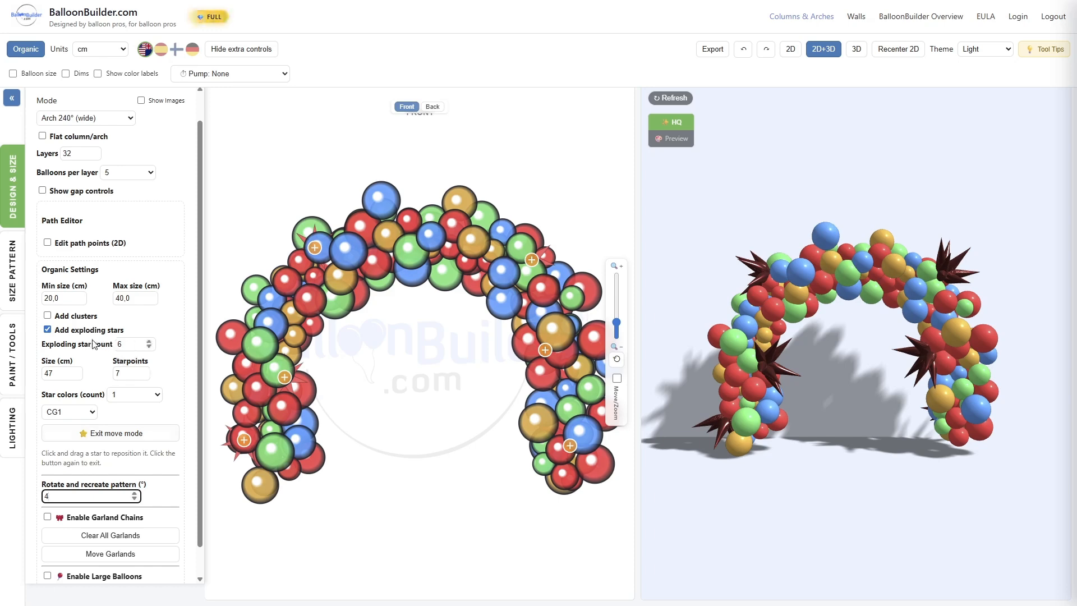
# Step: Move the lowest exploding star on each leg and the middle star on the left leg slightly upward
pyautogui.click(93, 440)
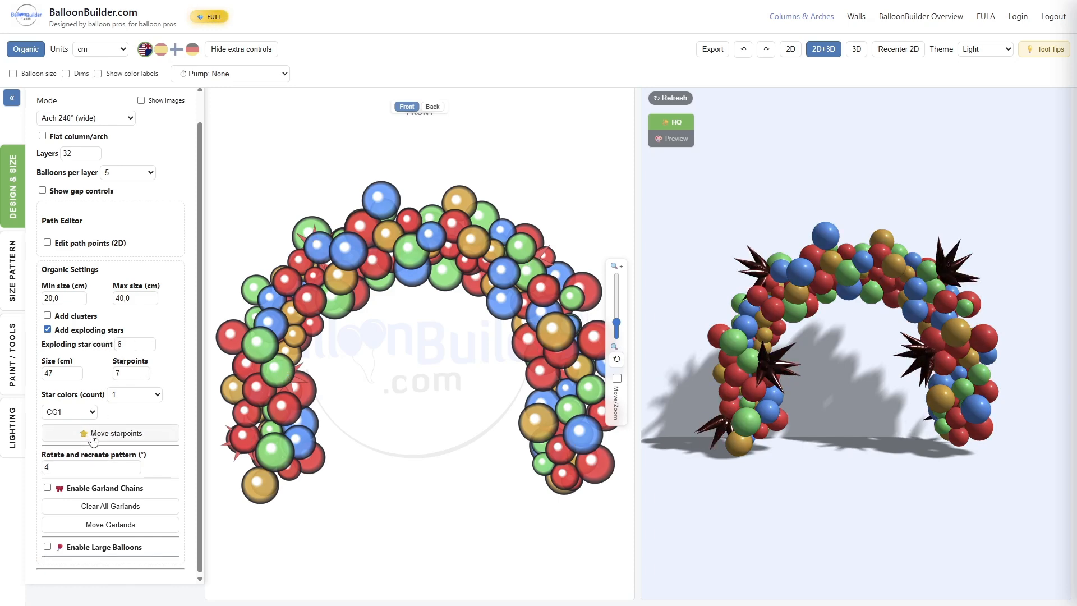
pyautogui.click(94, 440)
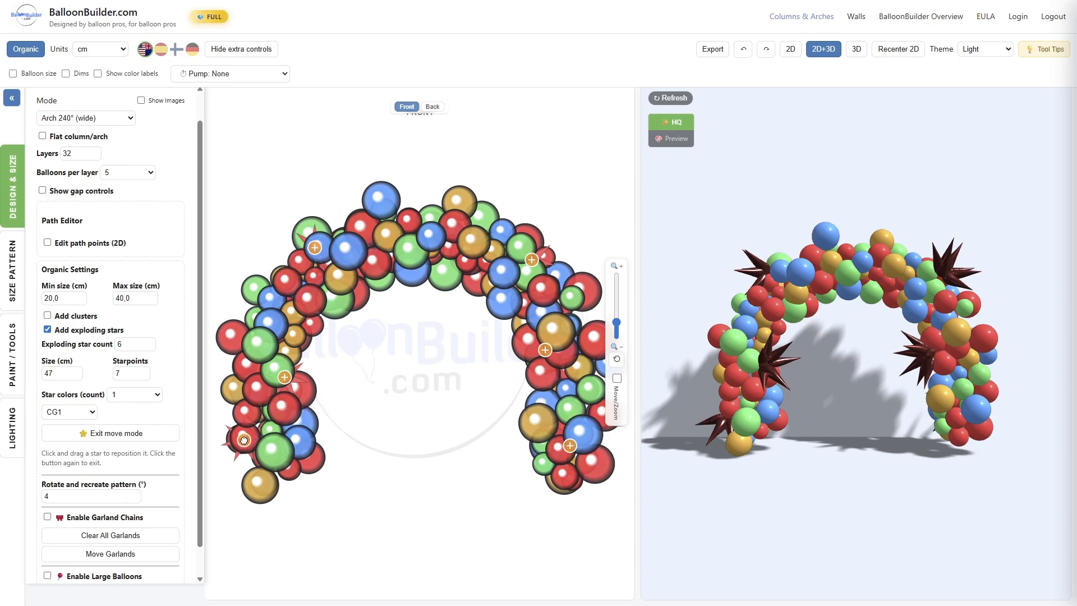
pyautogui.moveTo(244, 440); pyautogui.dragTo(246, 438)
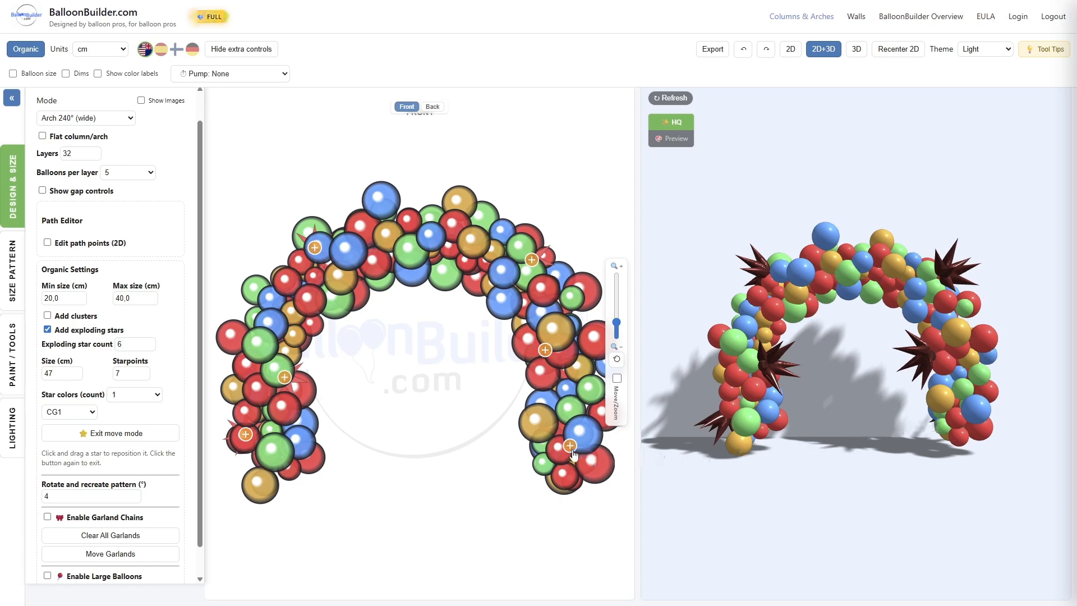
pyautogui.moveTo(570, 443); pyautogui.dragTo(572, 431)
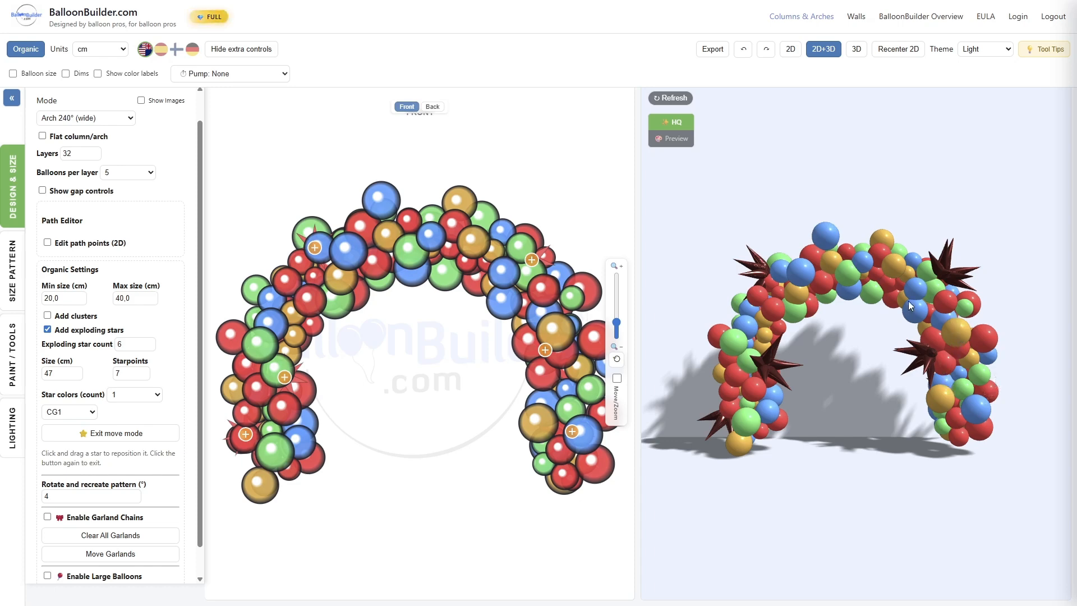
pyautogui.moveTo(285, 377); pyautogui.dragTo(287, 374)
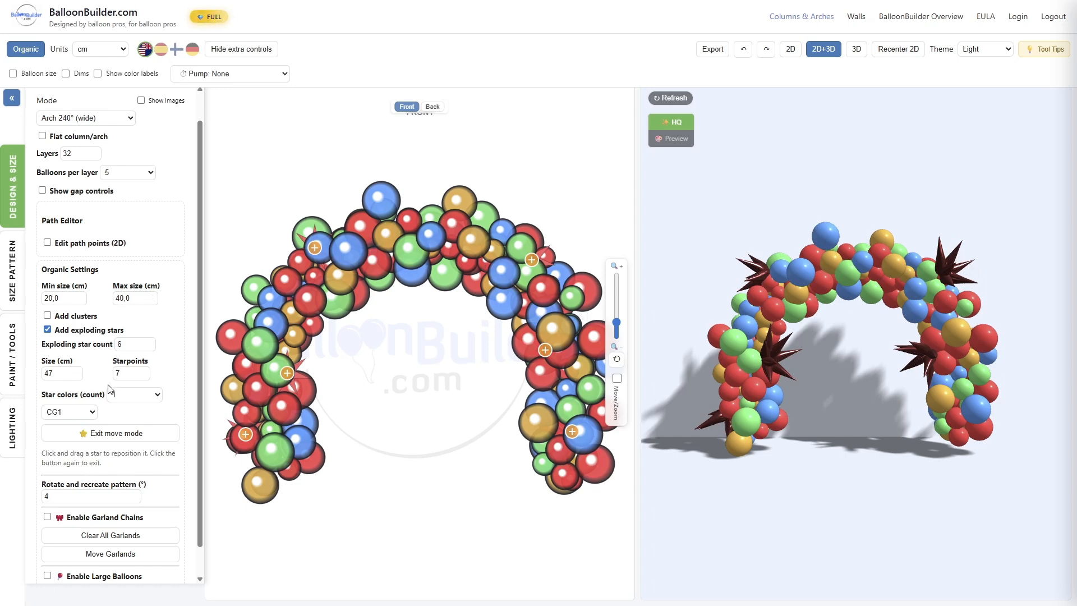
# Step: Enable garland chains for the arch and set their balloon size to 12 cm
pyautogui.scroll(-1, 110, 389)
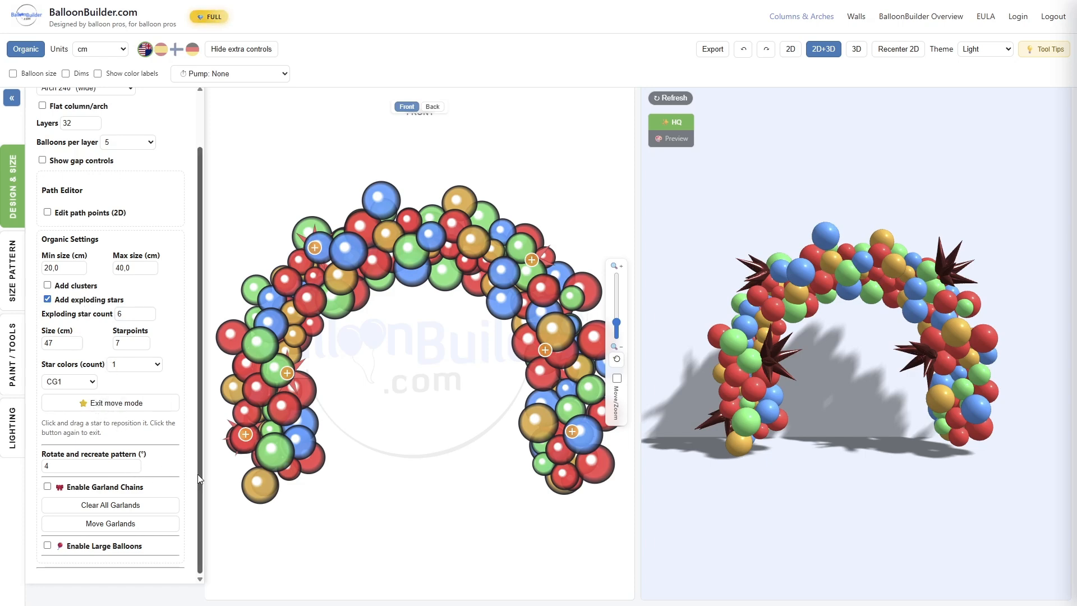
pyautogui.click(47, 487)
pyautogui.scroll(-2, 101, 438)
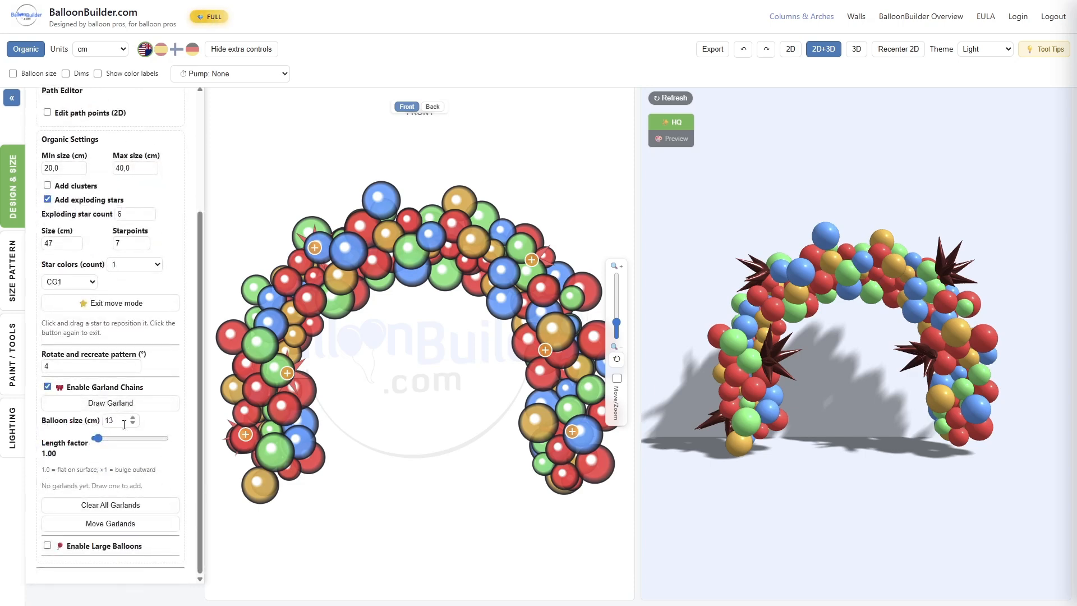
pyautogui.click(77, 424)
pyautogui.click(62, 456)
# Step: Draw a garland diagonally across the arch's left leg in the 2D-only view, from its outer edge down to its inner edge
pyautogui.click(103, 406)
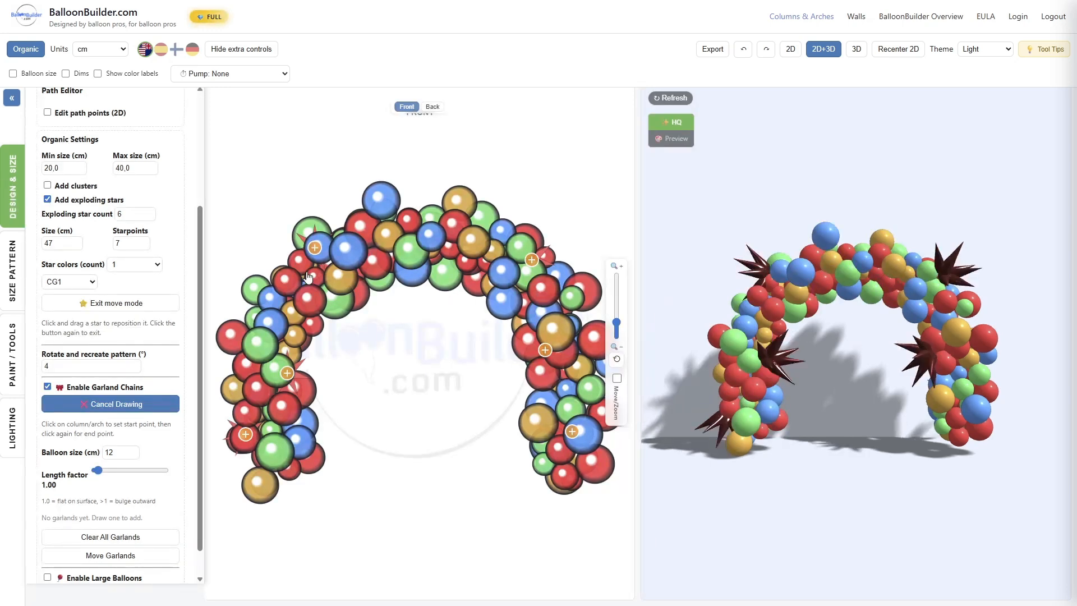
pyautogui.click(9, 197)
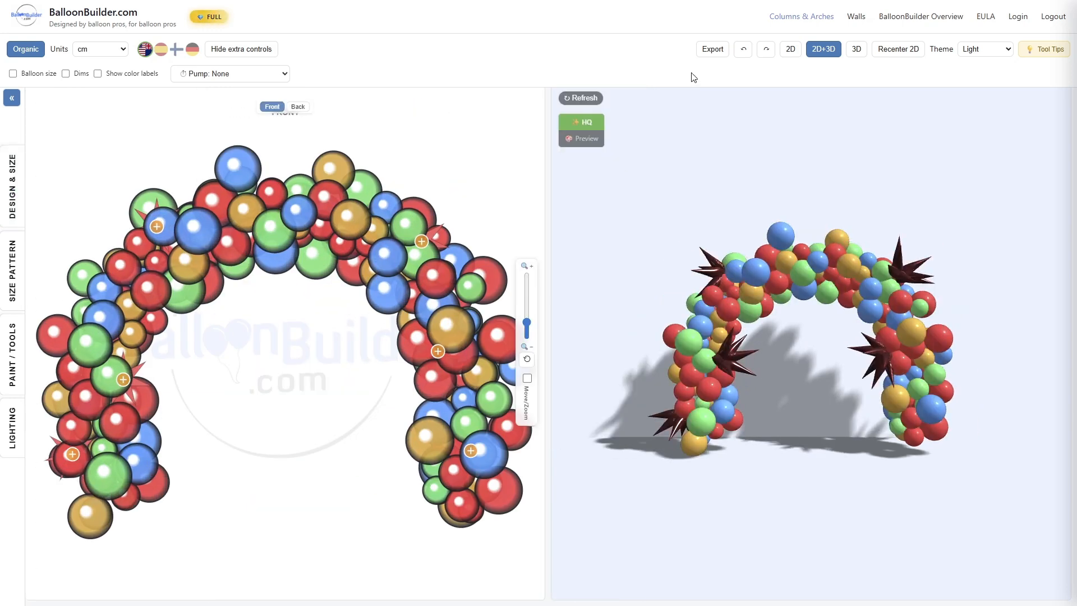
pyautogui.click(791, 51)
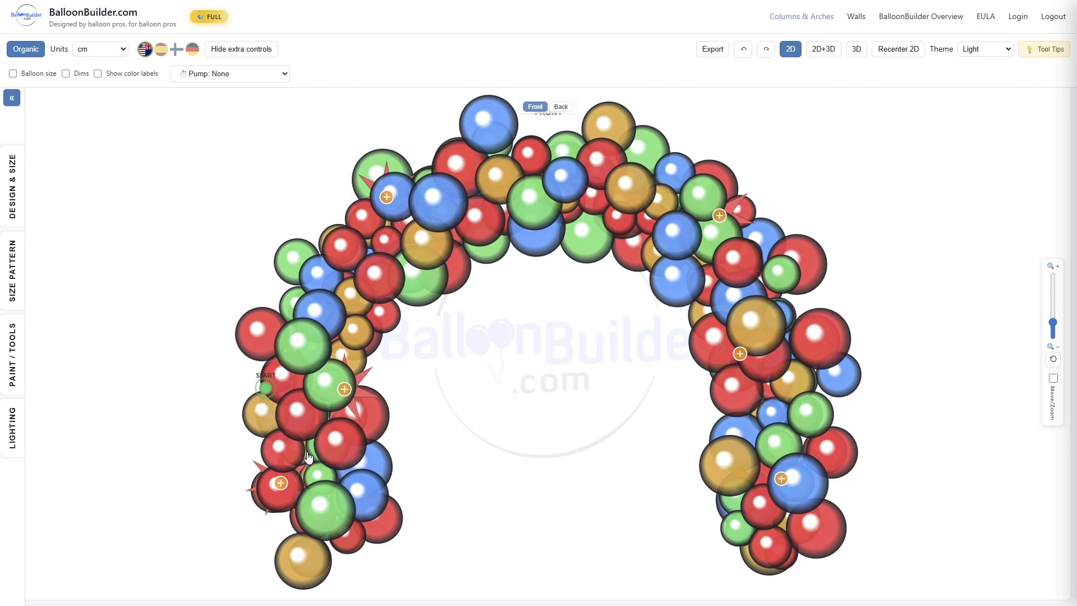
pyautogui.click(387, 485)
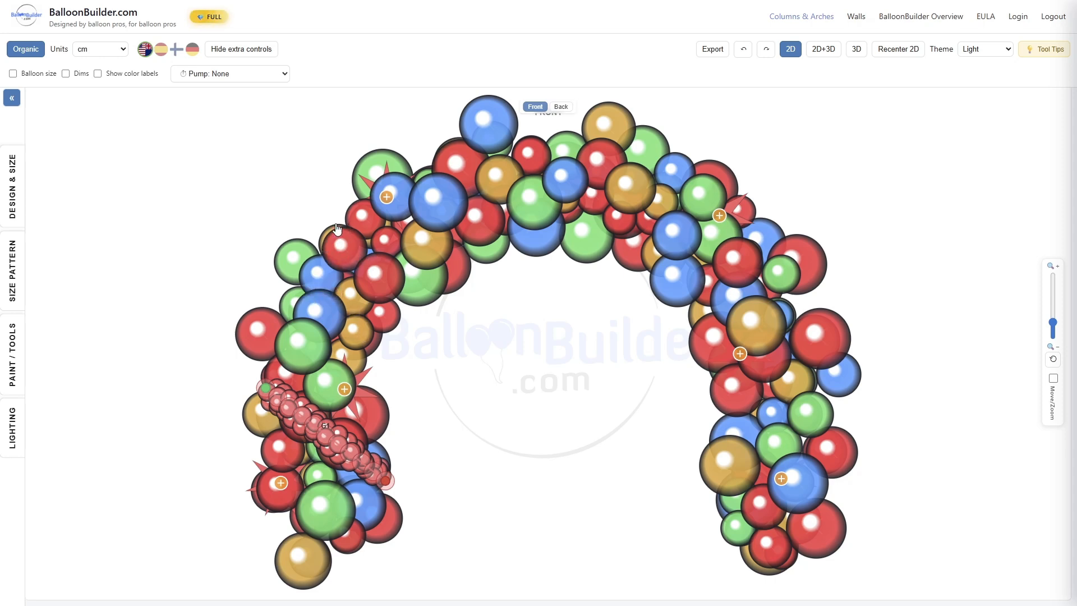
# Step: Draw two more garlands: one horizontally across the arch's upper left shoulder and one diagonally down the right leg from outer to inner edge
pyautogui.click(14, 202)
pyautogui.click(77, 404)
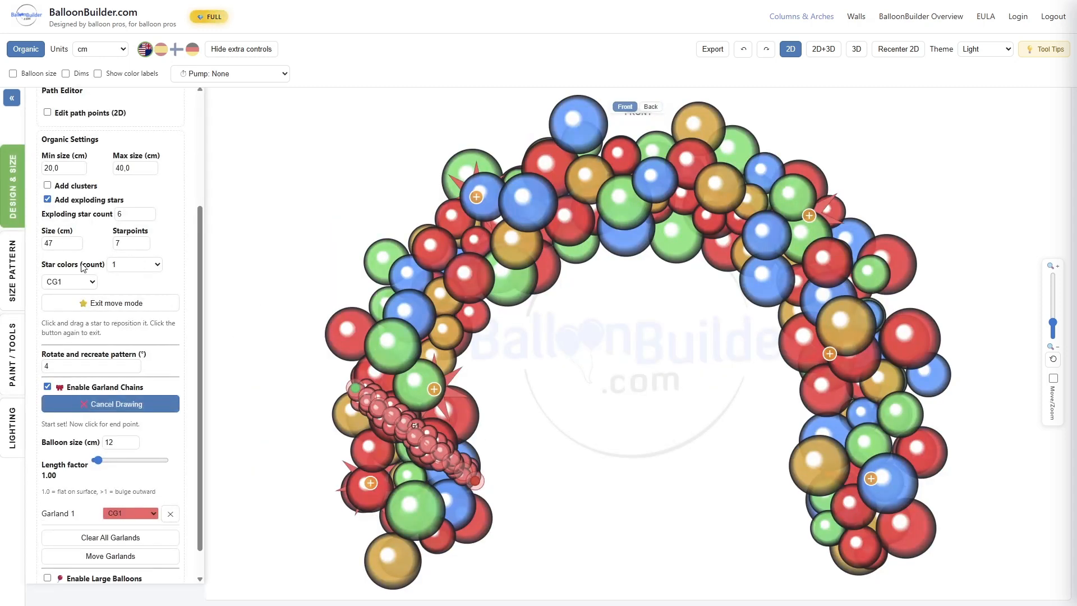
pyautogui.click(435, 221)
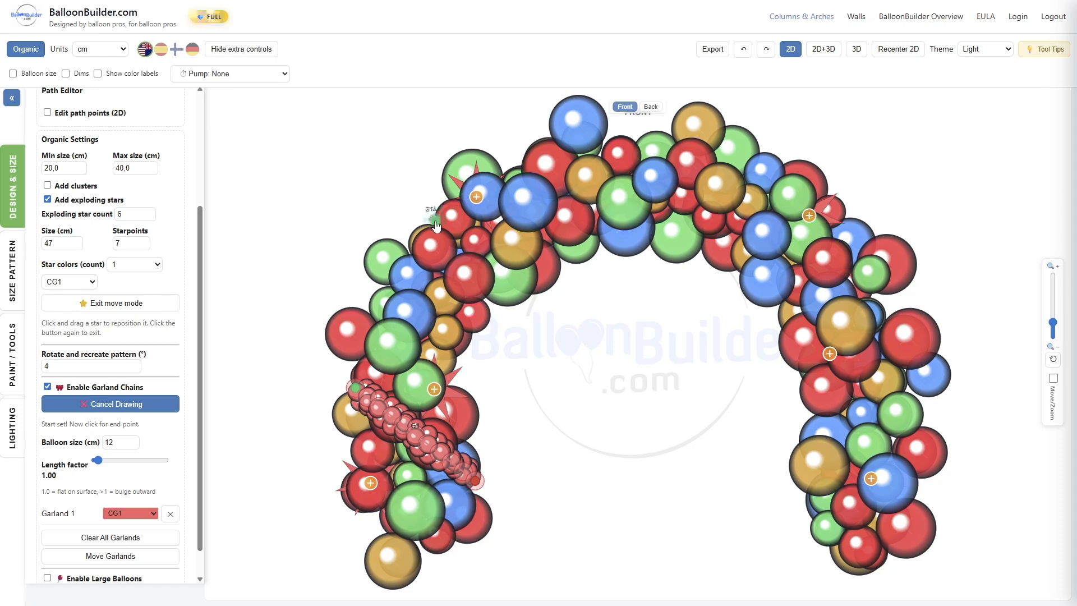
pyautogui.click(596, 236)
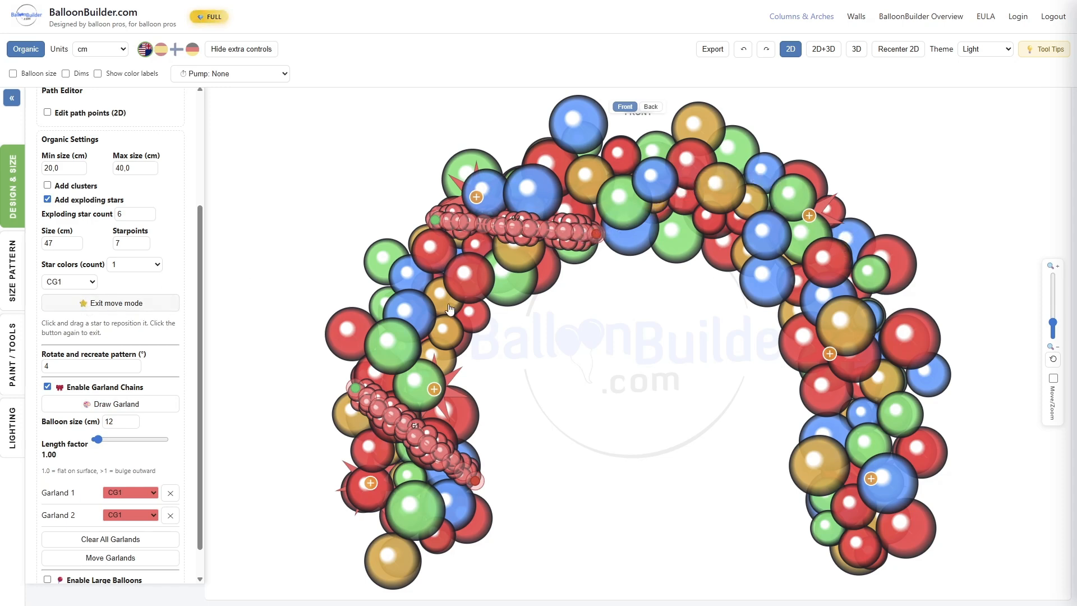
pyautogui.click(101, 404)
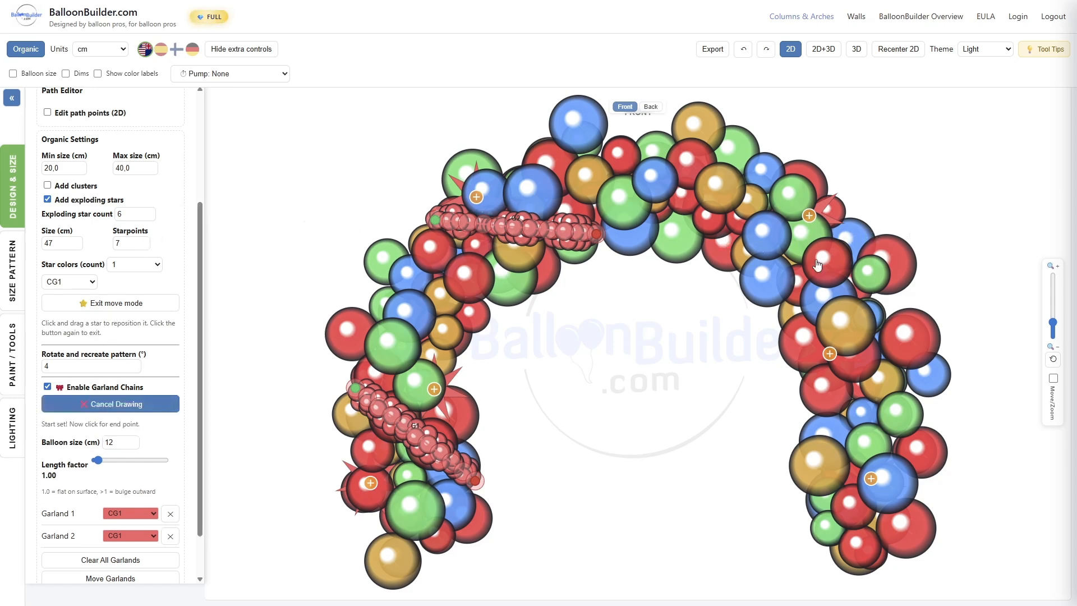
pyautogui.click(887, 310)
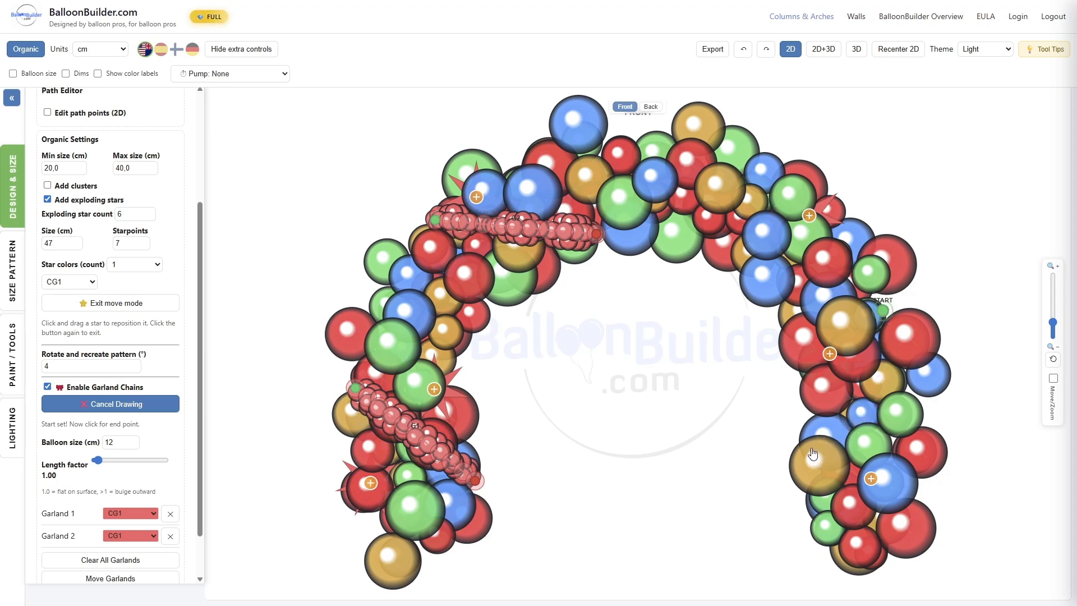
pyautogui.click(809, 419)
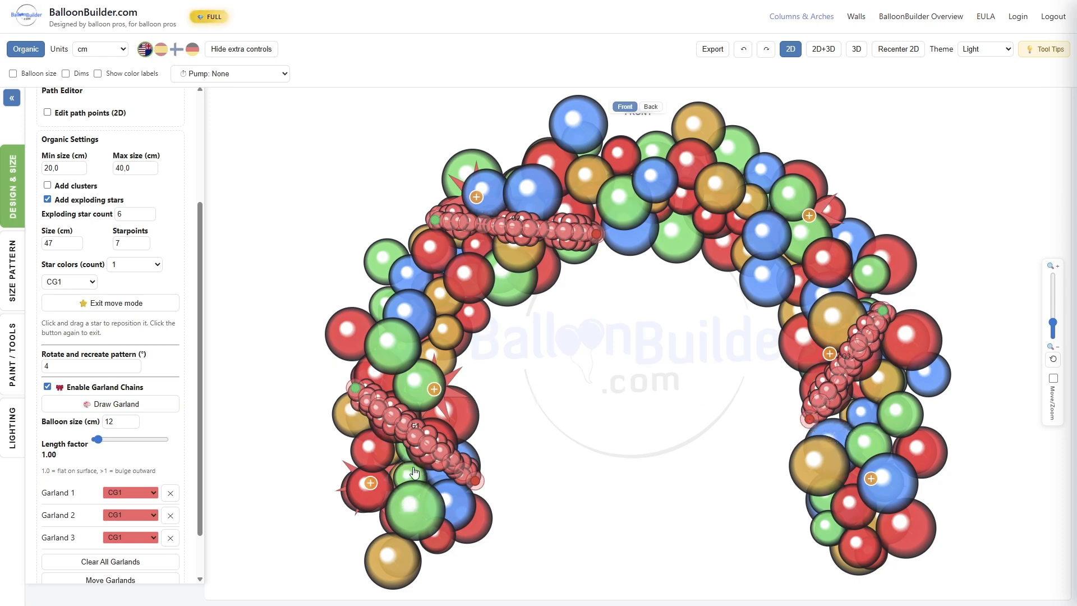
# Step: Set the garlands' length factor to 1.05 and turn the 3D model slightly in the combined 2D and 3D view
pyautogui.click(823, 50)
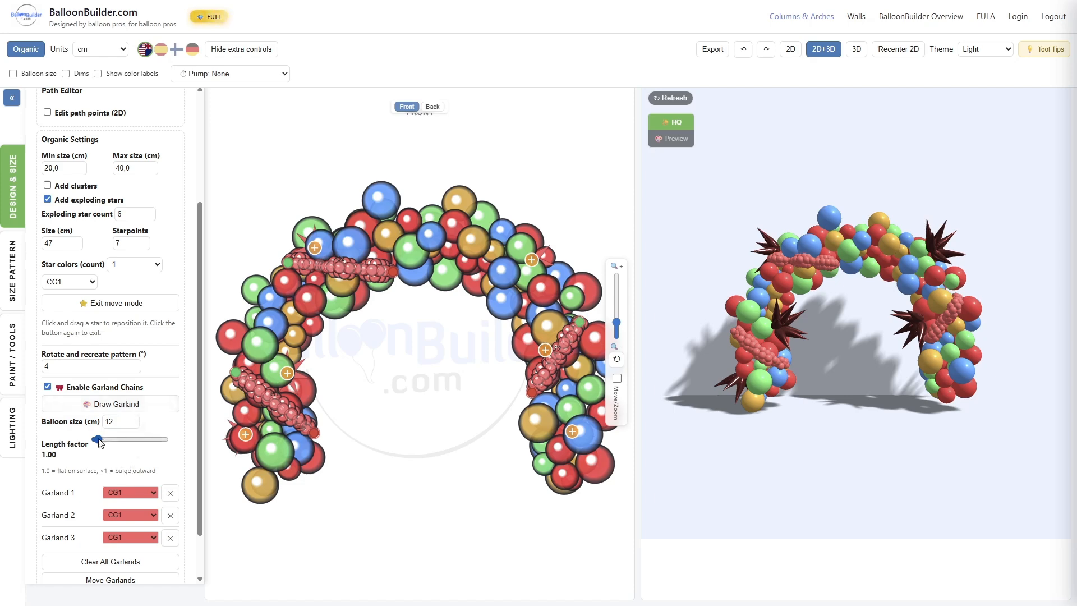
pyautogui.moveTo(98, 442); pyautogui.dragTo(104, 442)
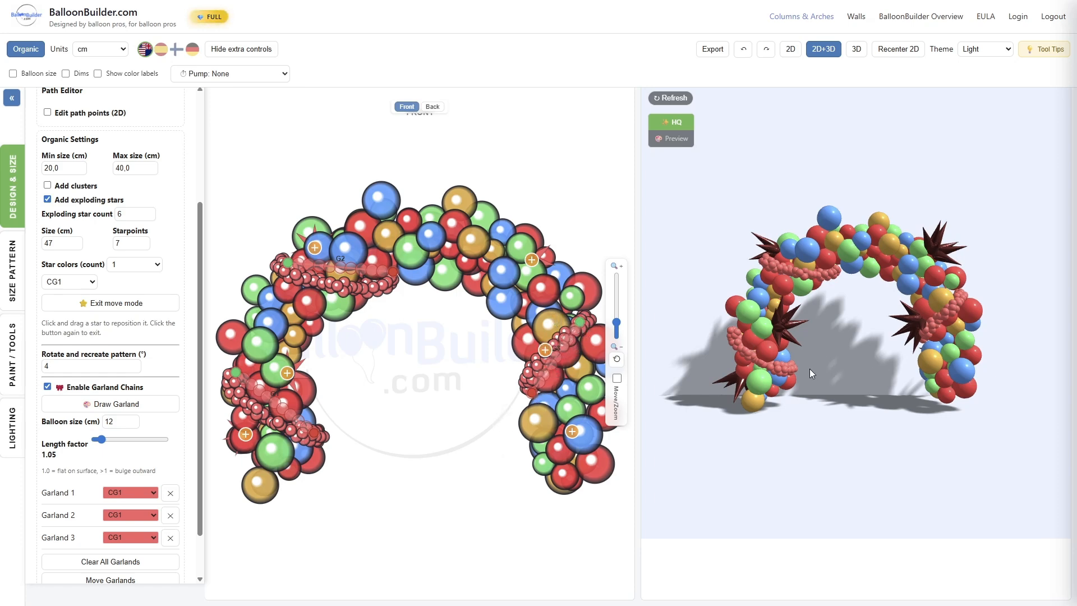
pyautogui.moveTo(807, 369); pyautogui.dragTo(955, 342)
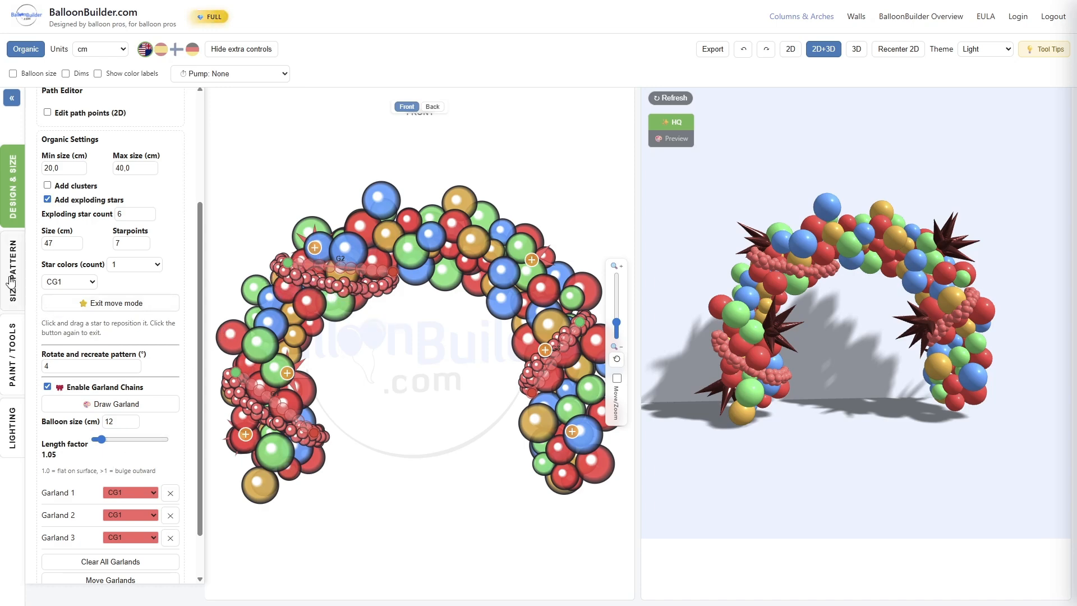
# Step: Disable garland chain drawing, extend the upper garland toward the arch's centre and raise the outer end of the left-leg garland
pyautogui.scroll(-1, 133, 364)
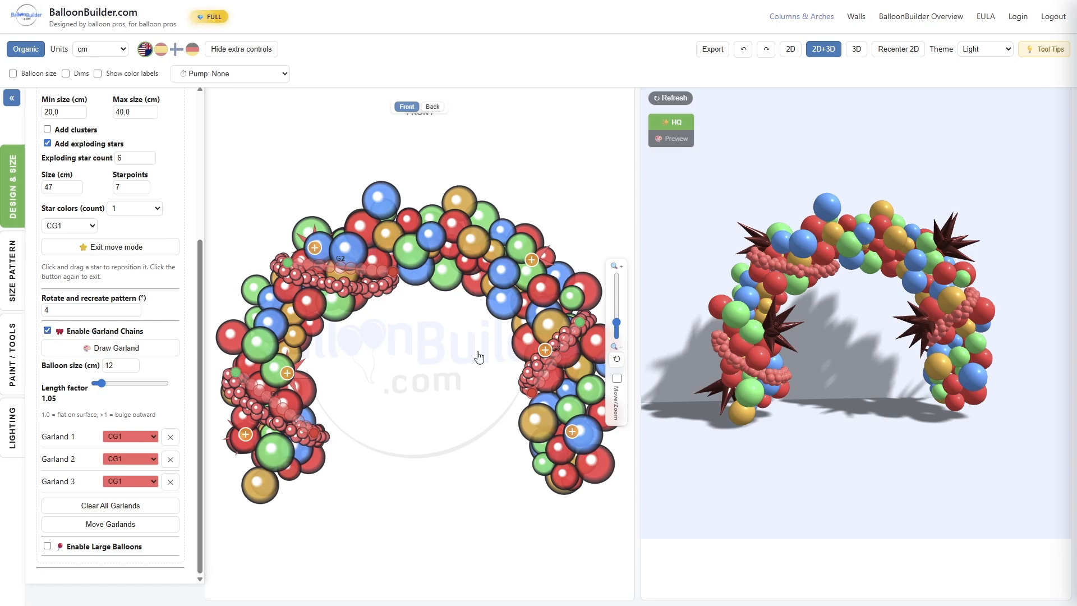
pyautogui.click(47, 331)
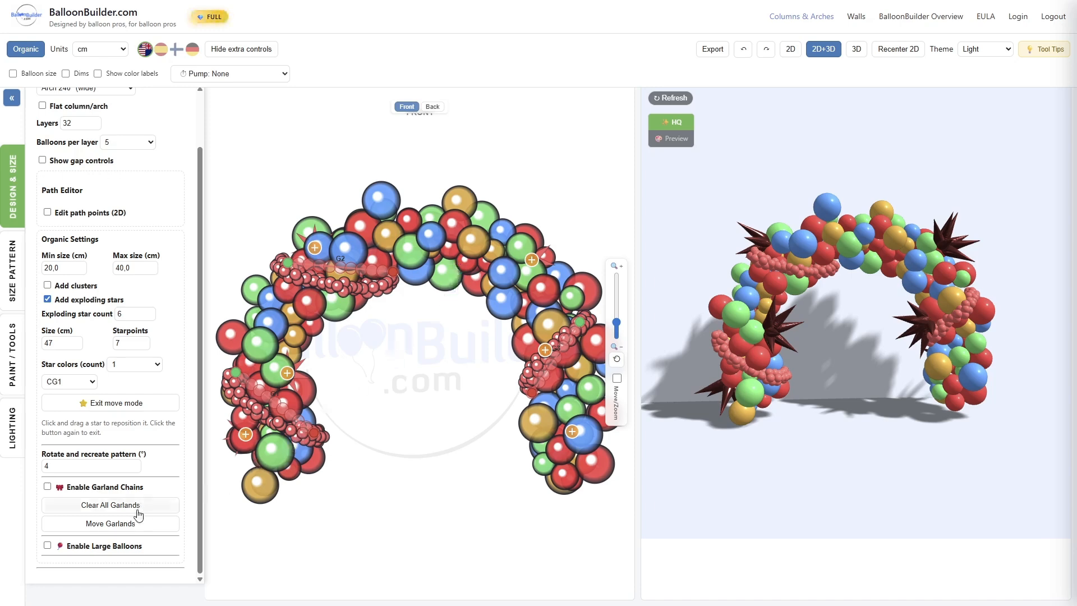
pyautogui.click(118, 526)
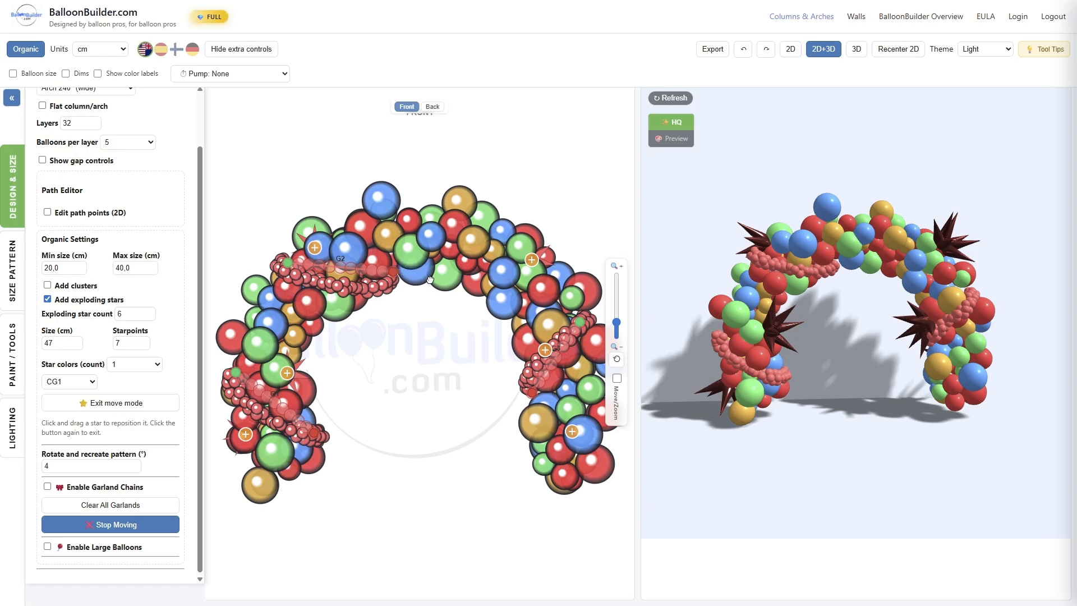
pyautogui.moveTo(430, 280); pyautogui.dragTo(431, 264)
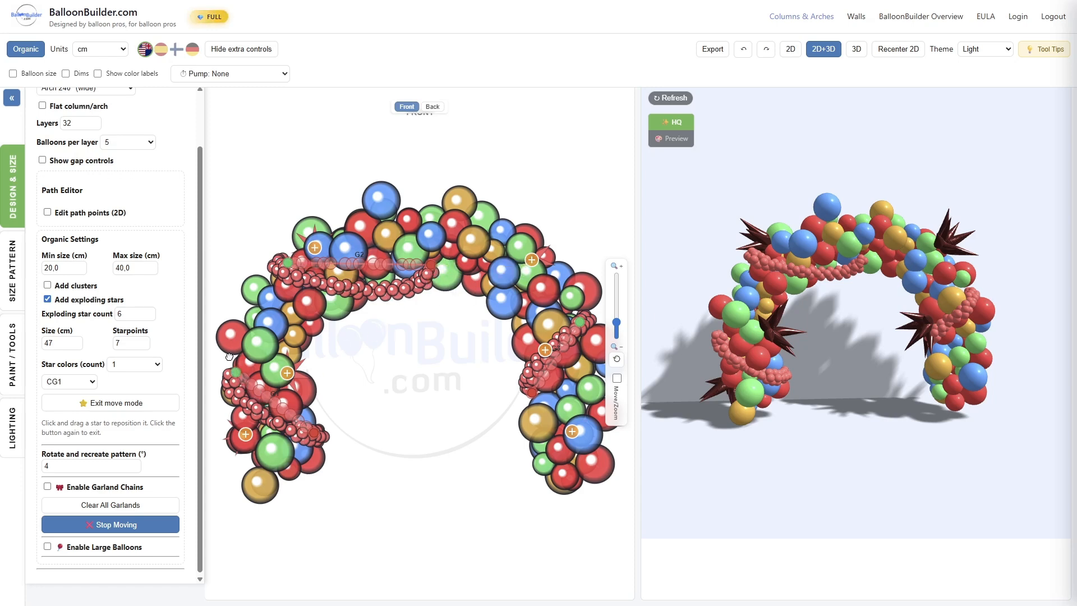
pyautogui.moveTo(229, 357); pyautogui.dragTo(228, 343)
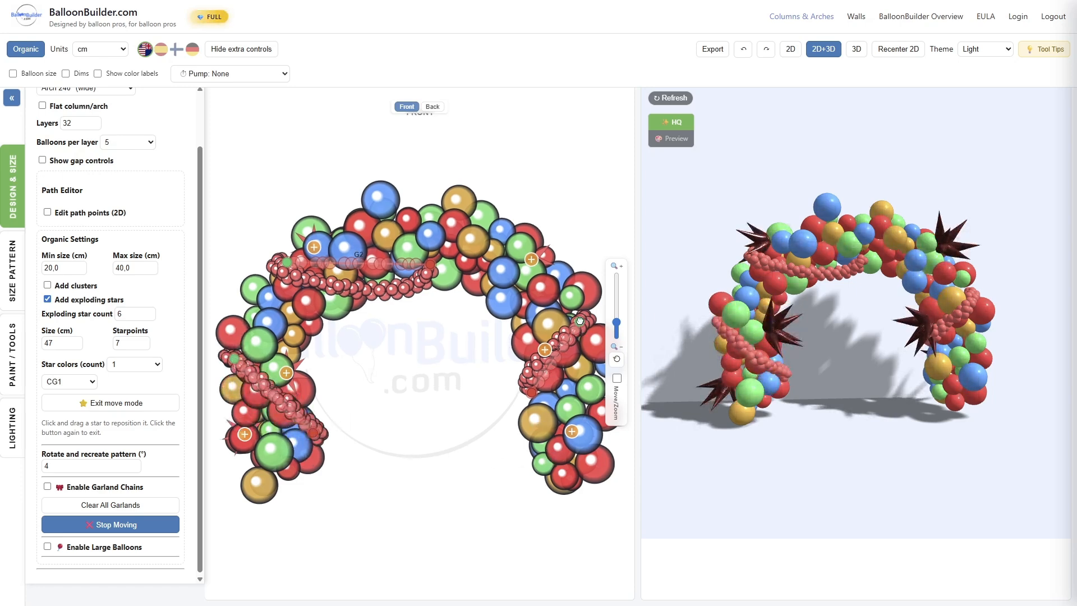
# Step: Reposition the right-leg garland to run steeply from the leg's outer edge down toward its foot
pyautogui.moveTo(575, 313); pyautogui.dragTo(565, 273)
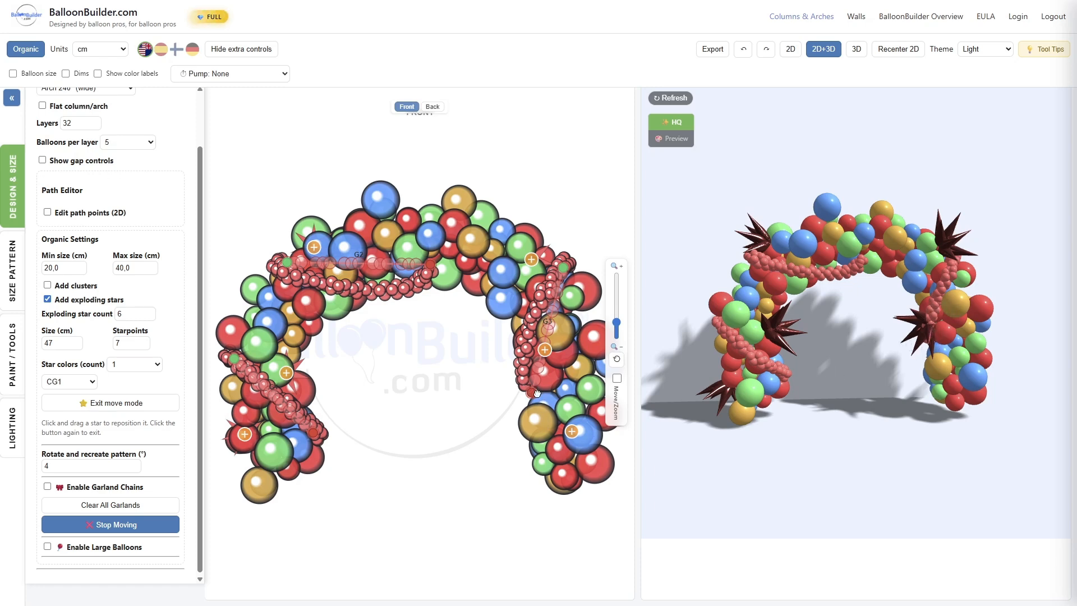
pyautogui.moveTo(560, 413); pyautogui.dragTo(563, 421)
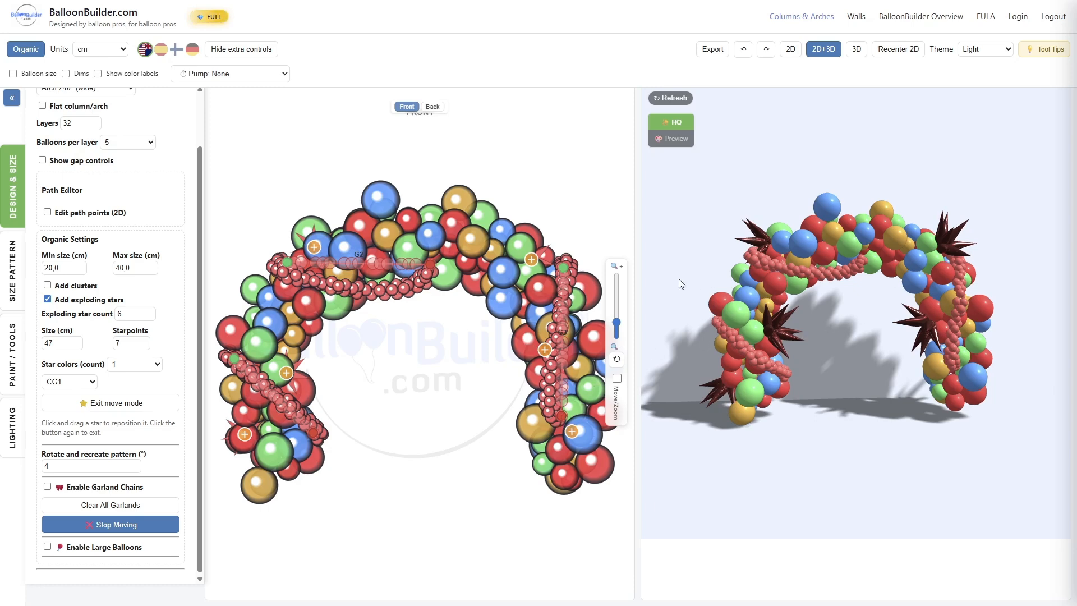
pyautogui.click(582, 323)
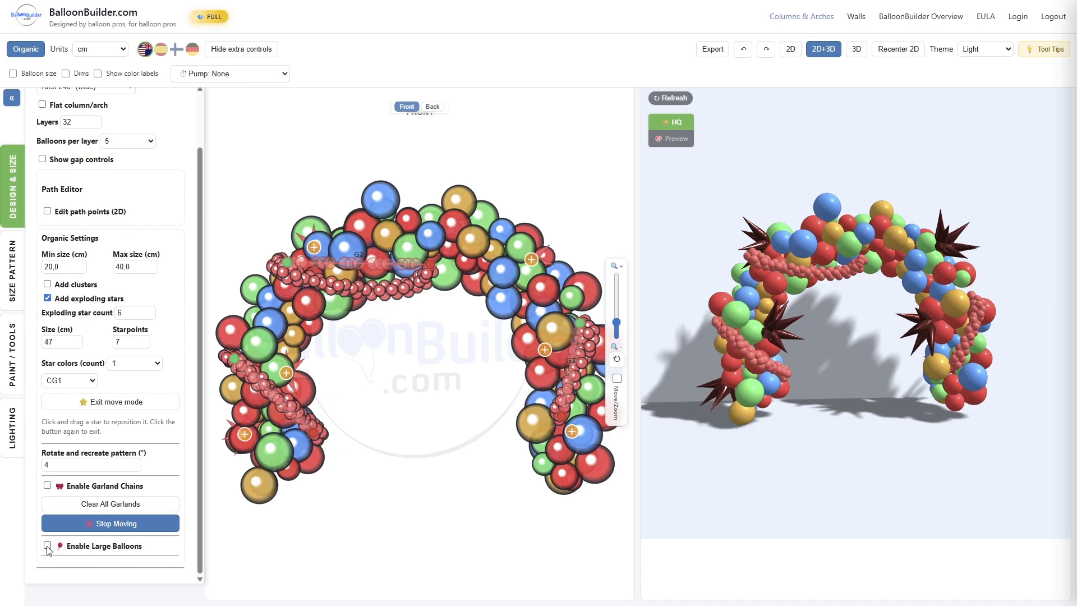
# Step: Enable large balloons for the arch and set their size to 55 cm
pyautogui.click(48, 546)
pyautogui.scroll(-2, 169, 507)
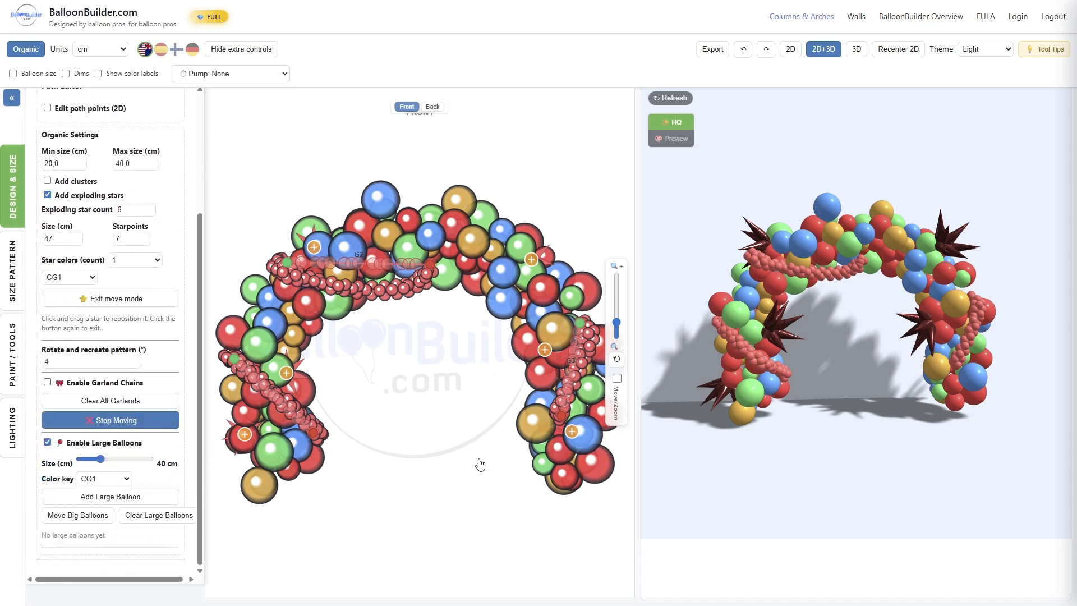
pyautogui.click(788, 50)
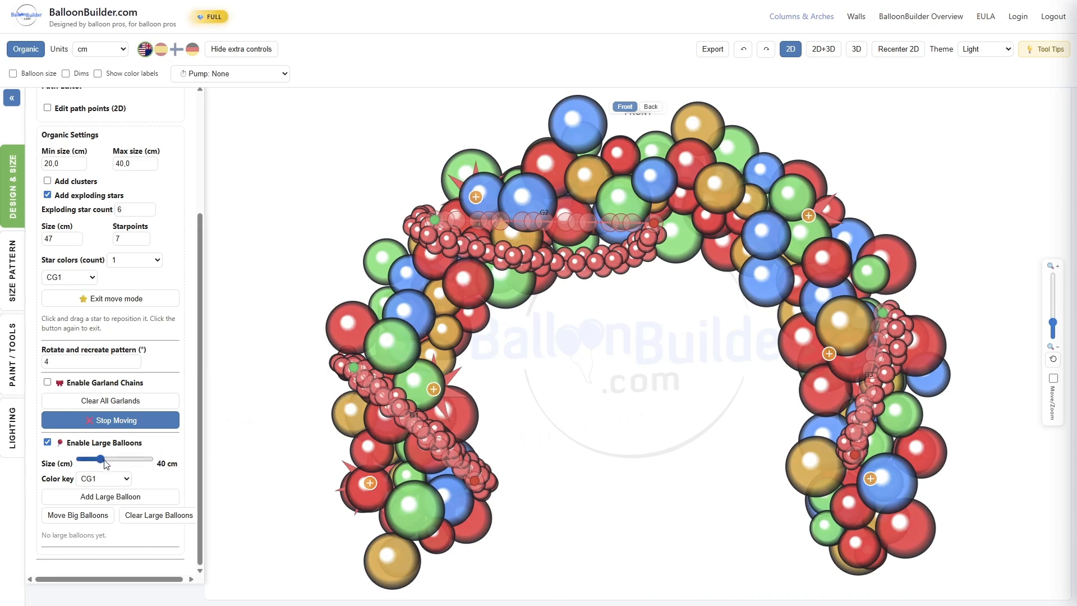
pyautogui.moveTo(101, 461); pyautogui.dragTo(82, 461)
pyautogui.moveTo(83, 461); pyautogui.dragTo(103, 461)
pyautogui.moveTo(103, 461); pyautogui.dragTo(111, 461)
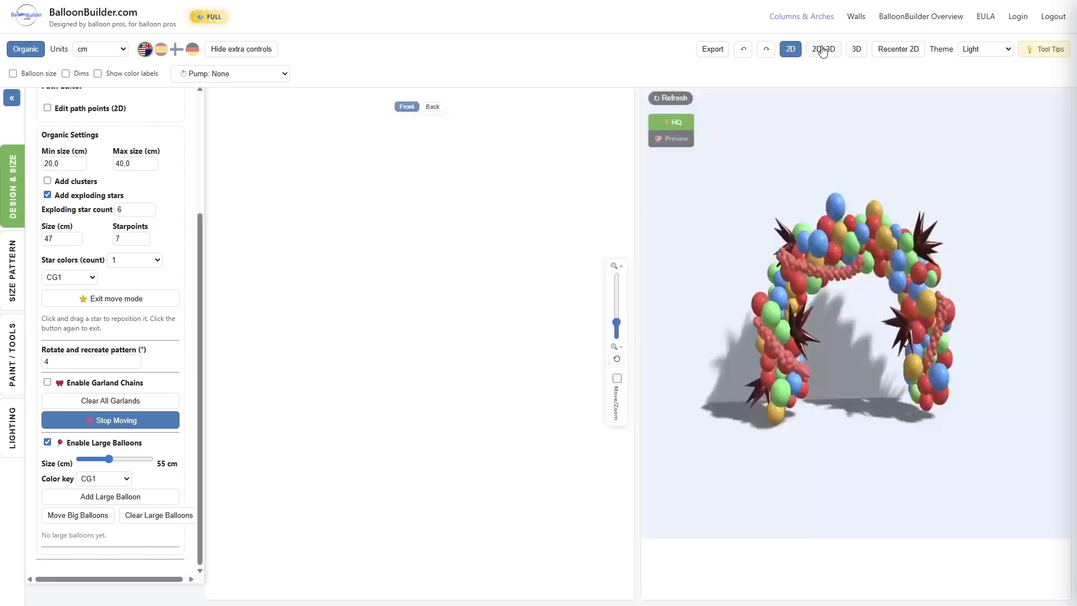
pyautogui.click(823, 49)
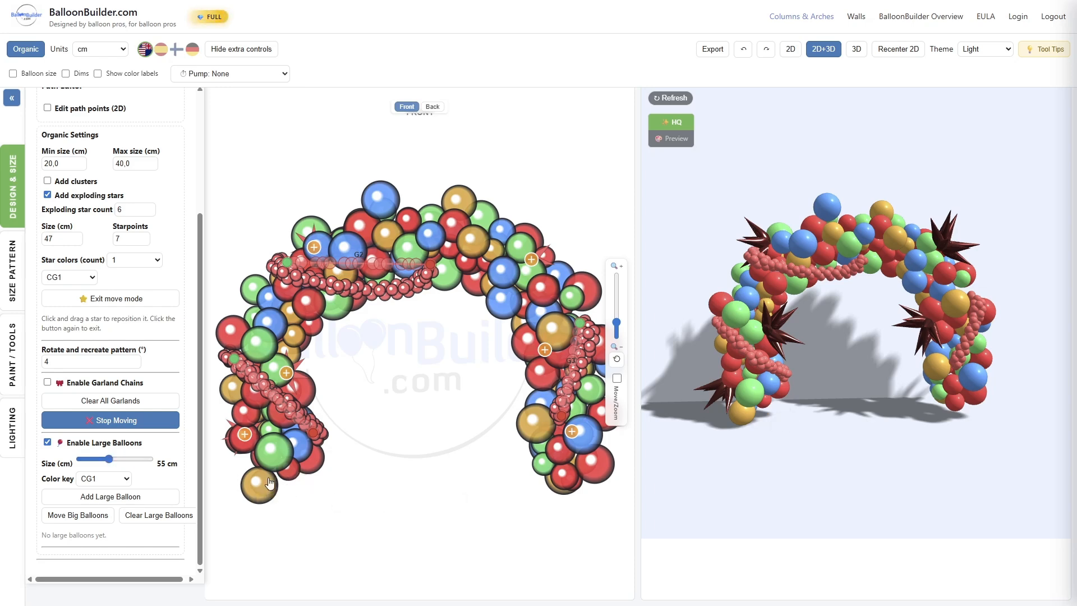
# Step: Place two 55 cm large balloons, one inside the left leg's foot and one on the outer left shoulder of the arch
pyautogui.click(111, 499)
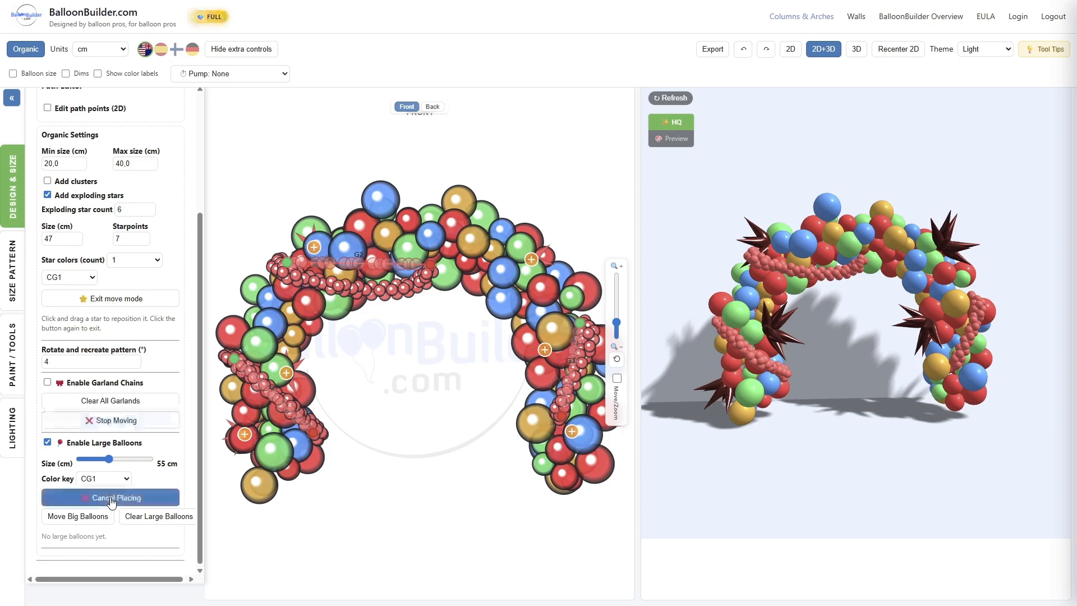
pyautogui.click(304, 480)
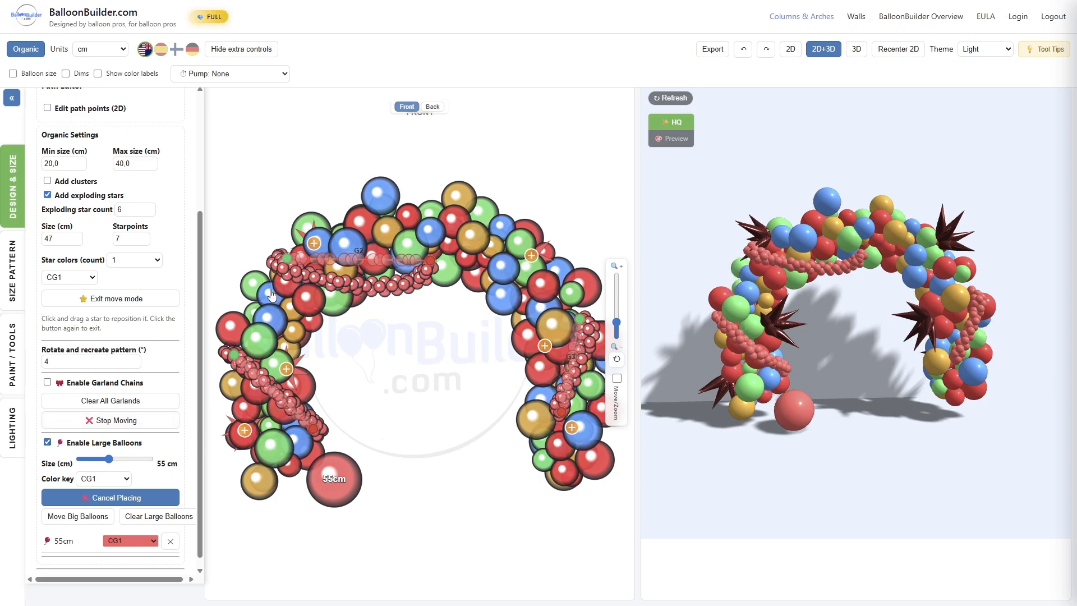
pyautogui.click(256, 309)
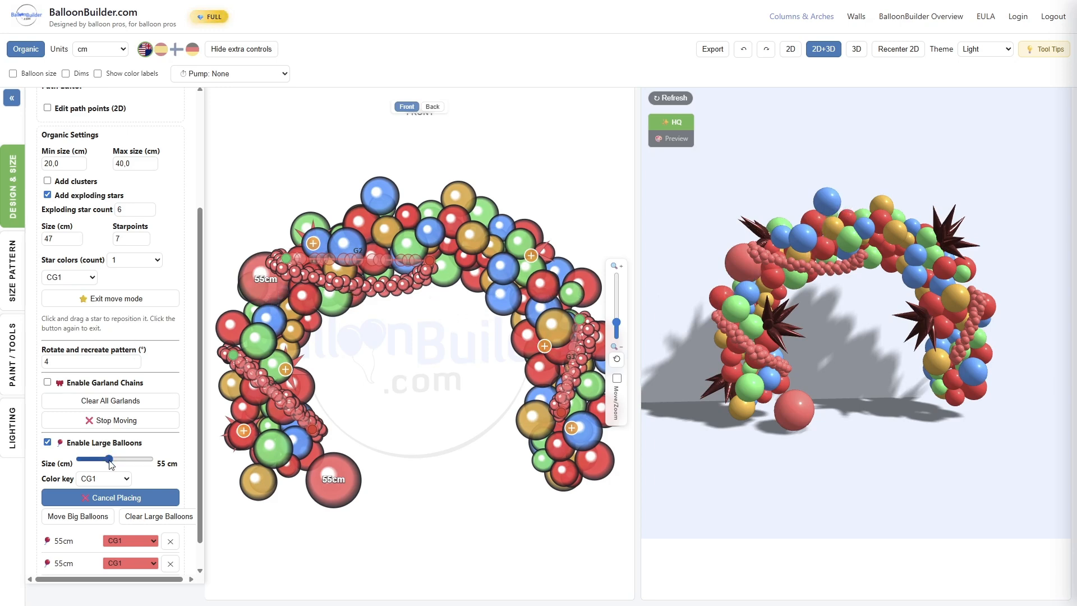
# Step: Place two 66 cm large balloons, one beside the right leg's inner foot and one under the arch's top, right of centre, and end placing
pyautogui.moveTo(110, 464); pyautogui.dragTo(114, 464)
pyautogui.click(524, 457)
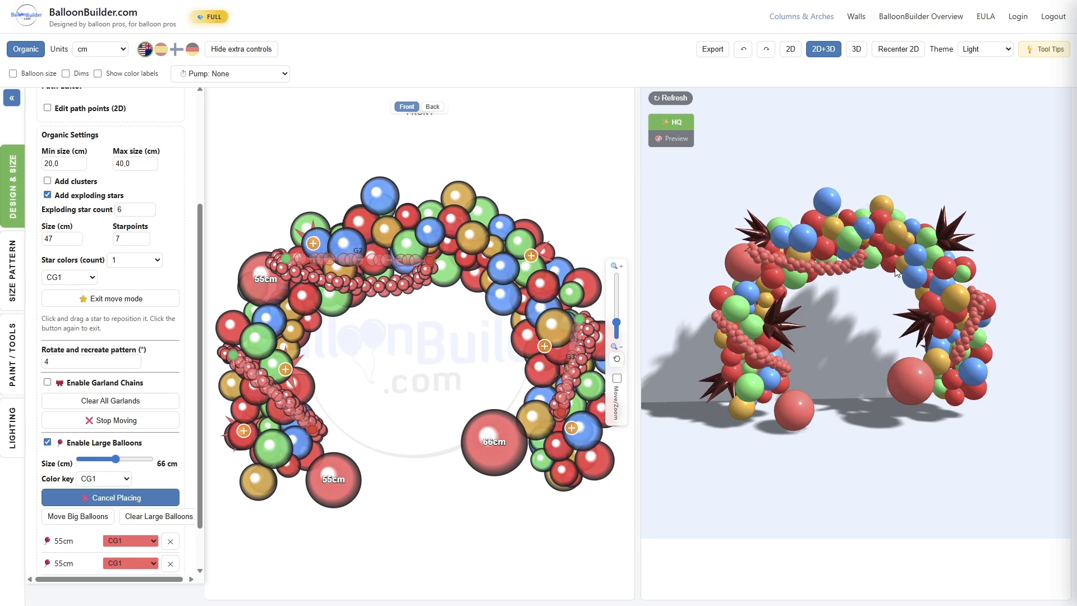
pyautogui.click(486, 284)
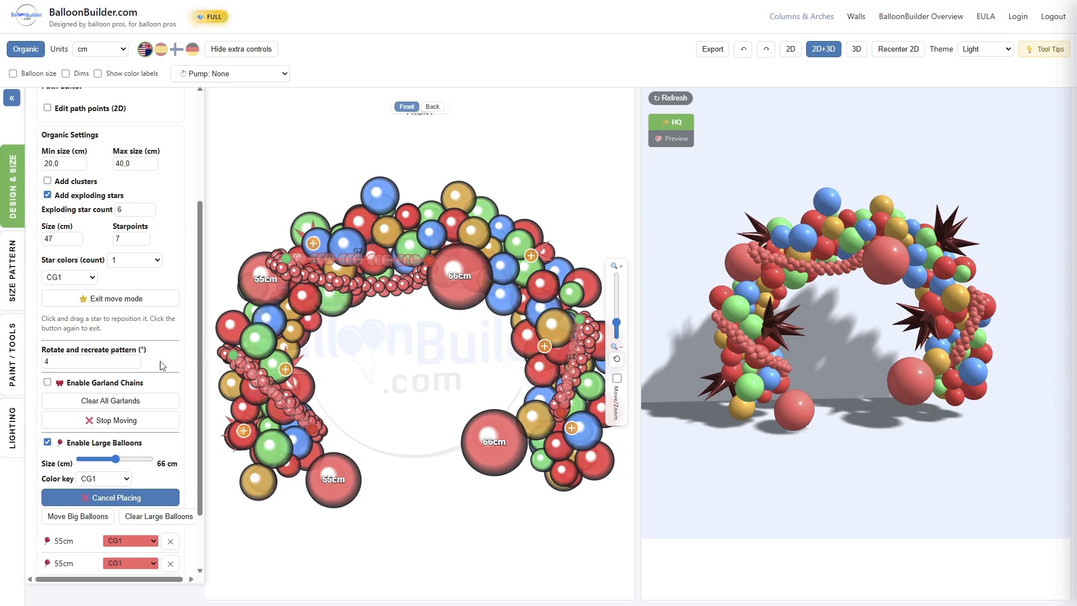
pyautogui.scroll(-2, 91, 510)
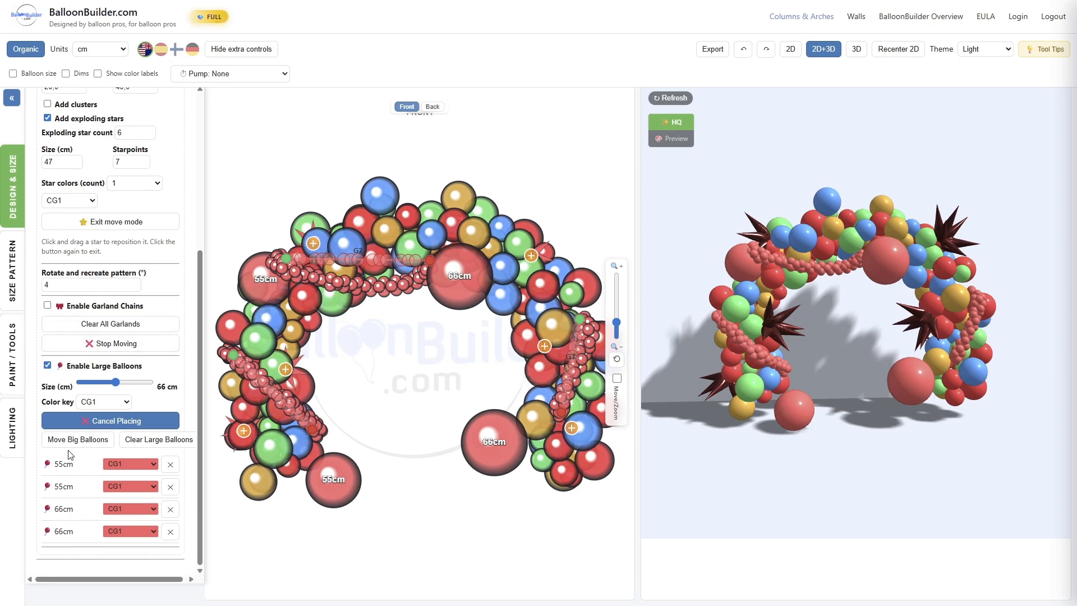
pyautogui.click(90, 421)
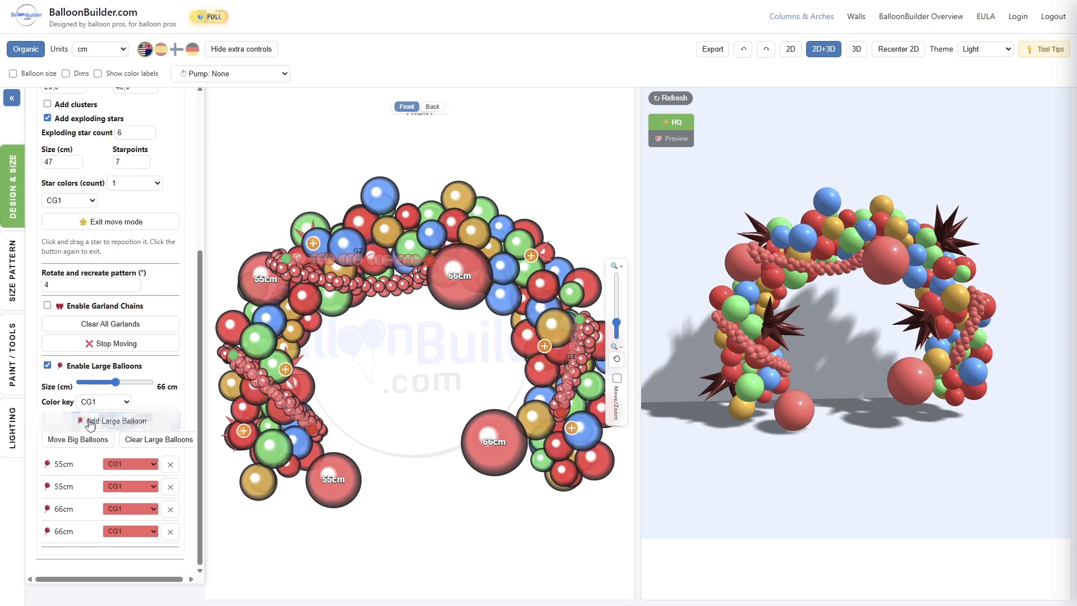
# Step: Move the lower 55 cm balloon against the left leg's foot and the lower 66 cm balloon to the right leg's outer foot
pyautogui.click(63, 442)
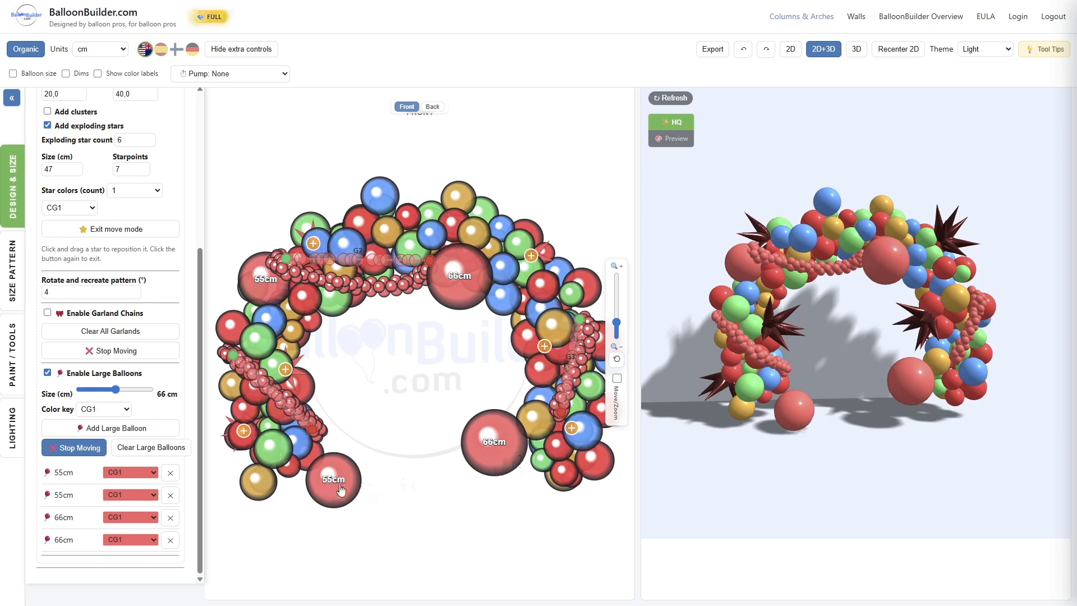
pyautogui.moveTo(334, 485); pyautogui.dragTo(298, 463)
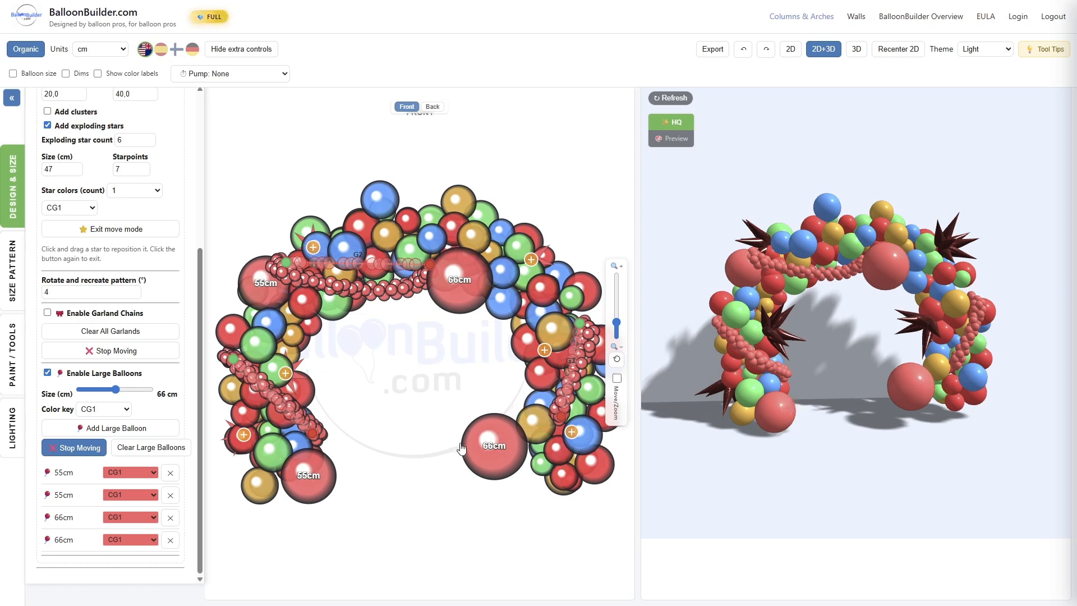
pyautogui.moveTo(491, 453); pyautogui.dragTo(528, 464)
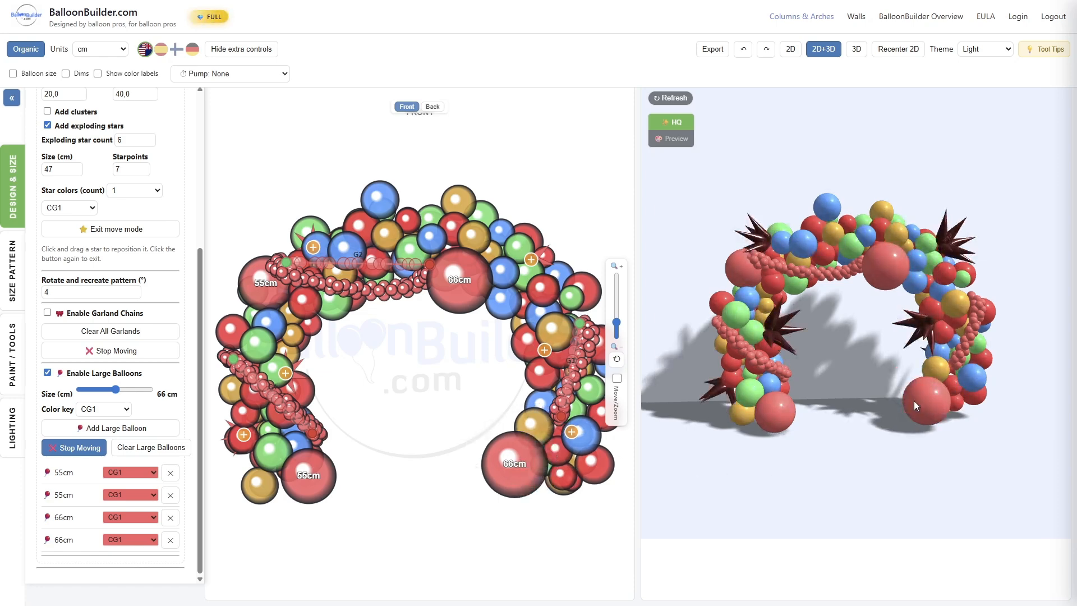
pyautogui.moveTo(526, 470); pyautogui.dragTo(599, 463)
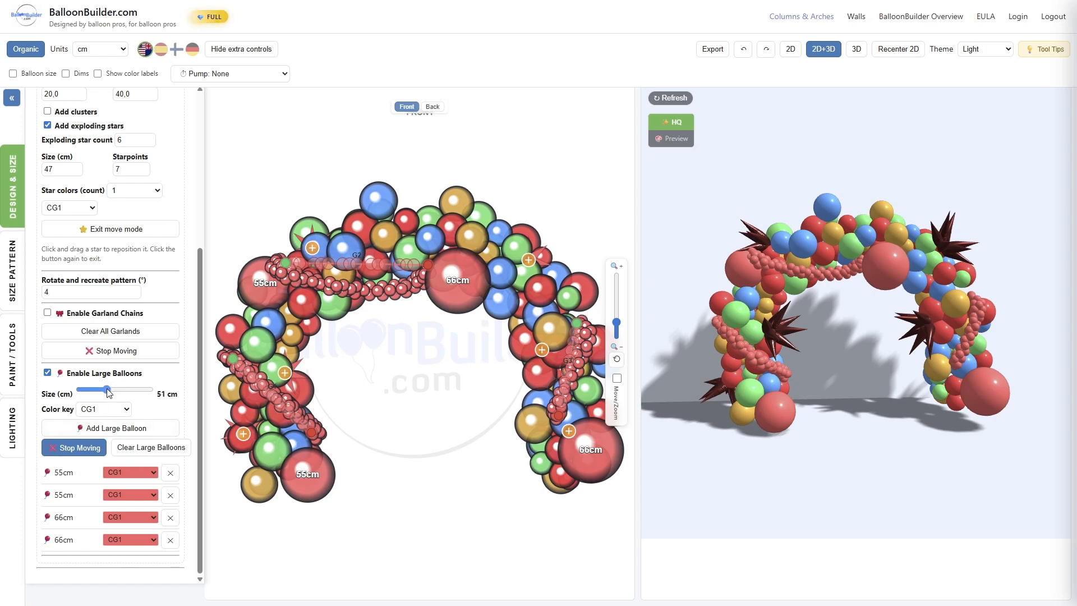
# Step: Place two 40 cm large balloons on the inner side of the right leg, one near its foot and one just below
pyautogui.moveTo(109, 393); pyautogui.dragTo(104, 392)
pyautogui.click(119, 428)
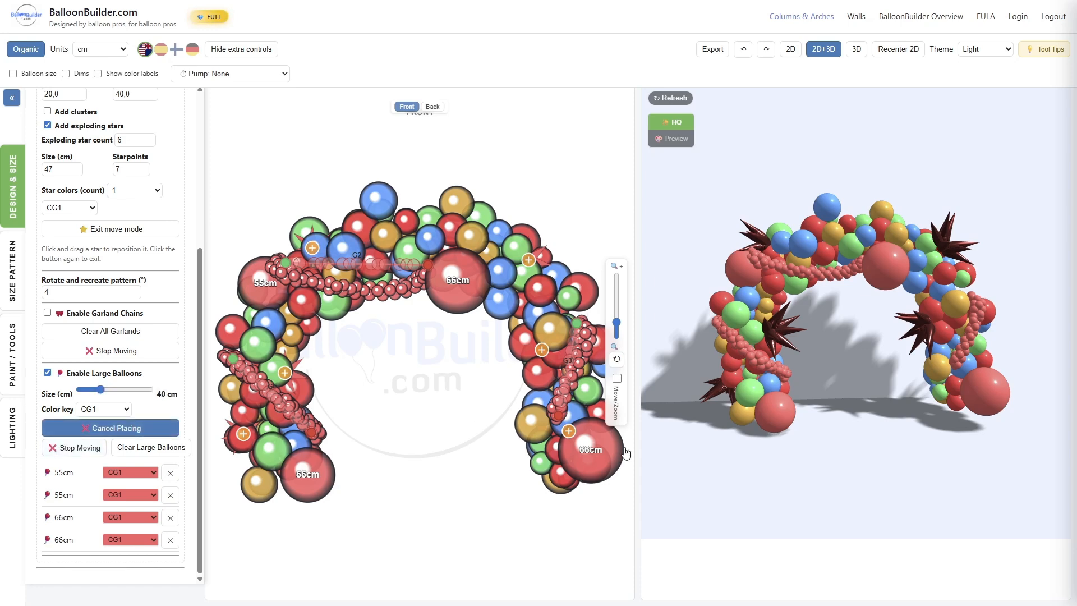
pyautogui.click(500, 448)
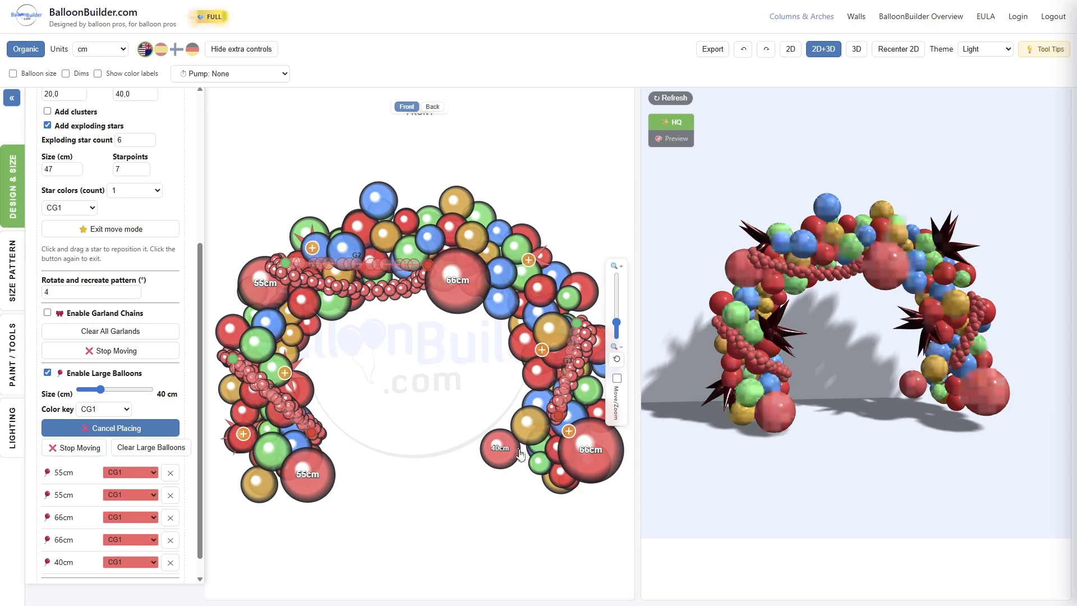
pyautogui.click(530, 487)
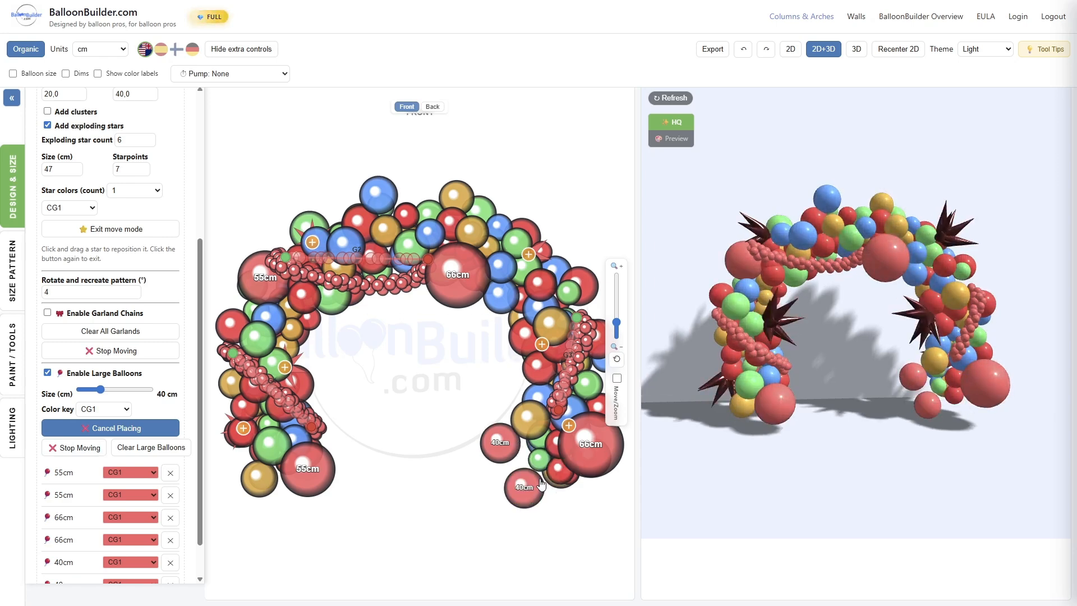
# Step: End large-balloon placing and move the two 40 cm balloons closer against the inner side of the right leg's foot
pyautogui.click(86, 434)
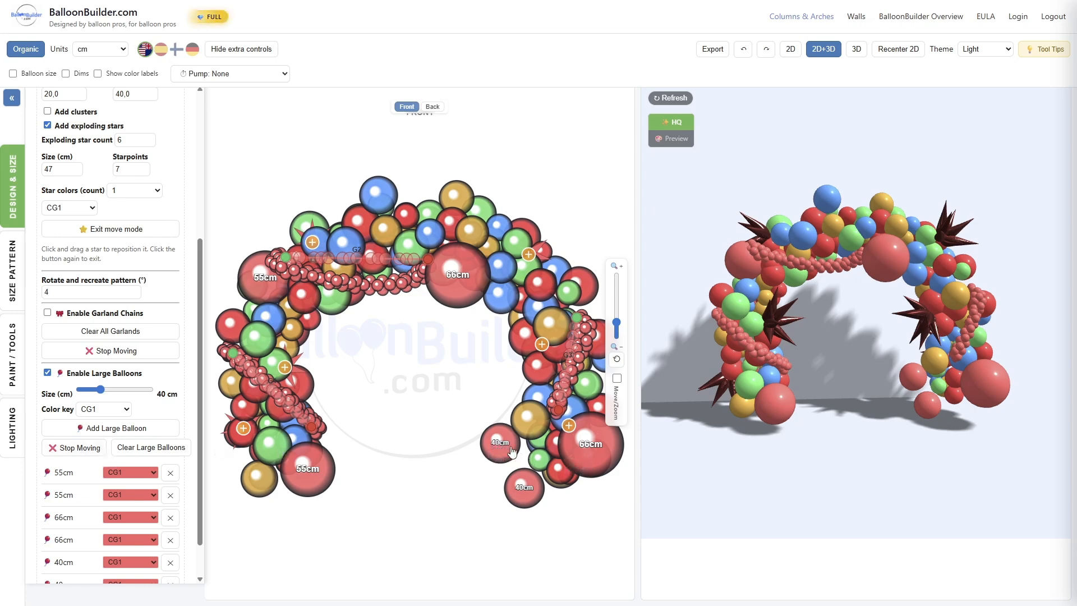
pyautogui.click(71, 451)
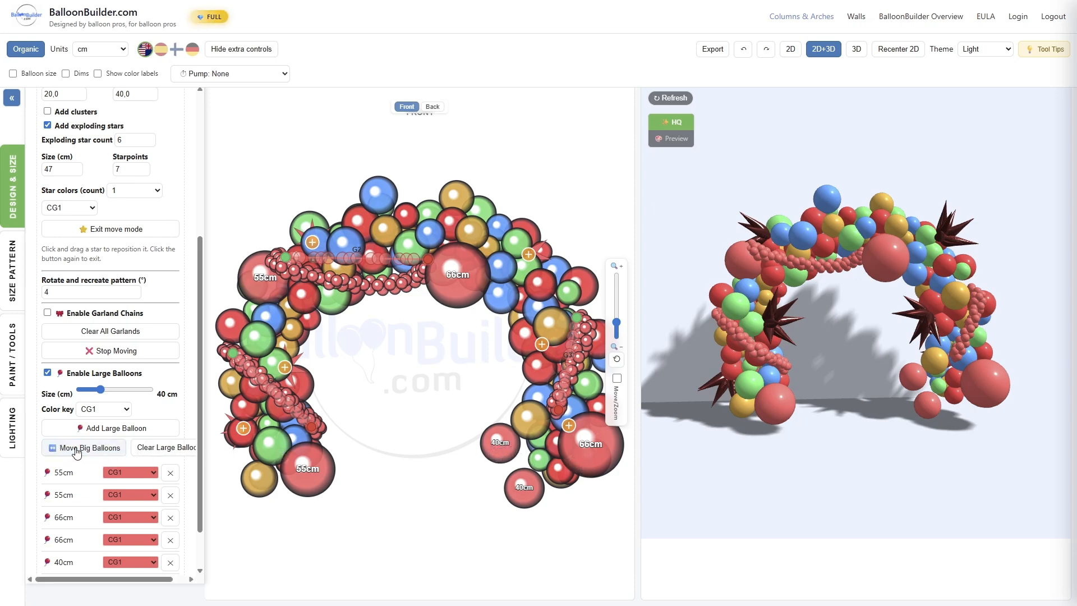
pyautogui.click(75, 451)
pyautogui.moveTo(487, 448)
pyautogui.mouseDown()
pyautogui.moveTo(497, 449)
pyautogui.moveTo(487, 451)
pyautogui.mouseUp()
pyautogui.moveTo(527, 481); pyautogui.dragTo(512, 453)
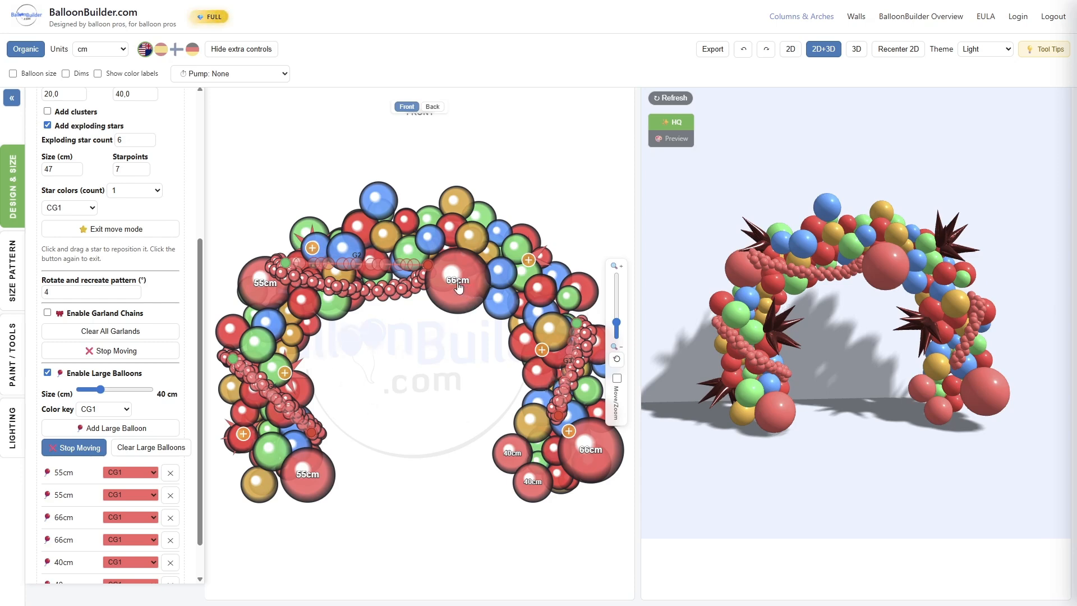
# Step: Shift the 66 cm balloon under the arch's top slightly to the right and turn off the large balloons option
pyautogui.moveTo(463, 288); pyautogui.dragTo(485, 286)
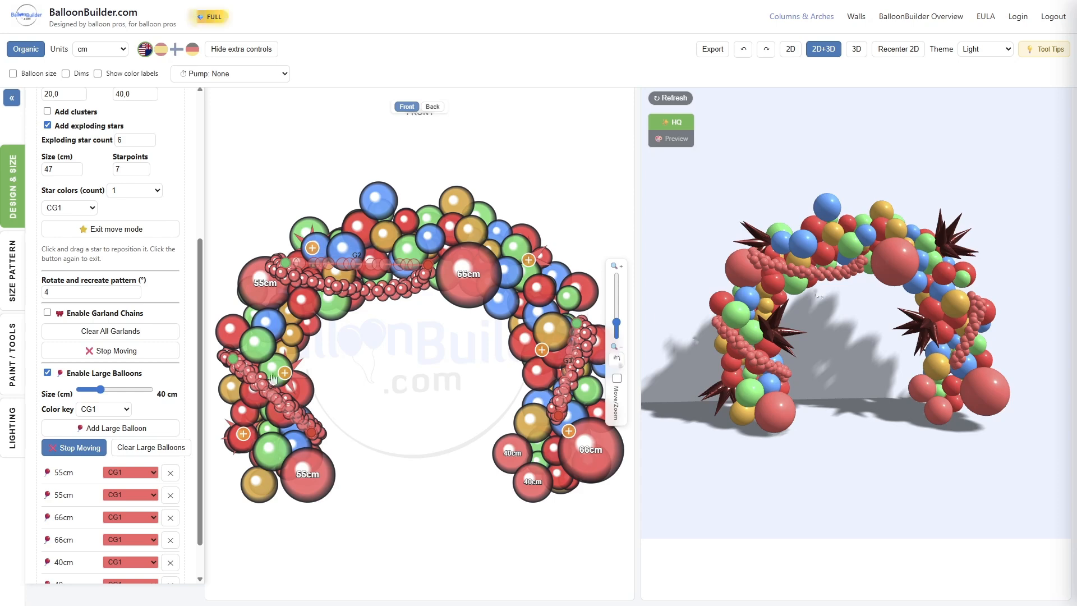
pyautogui.scroll(-1, 89, 387)
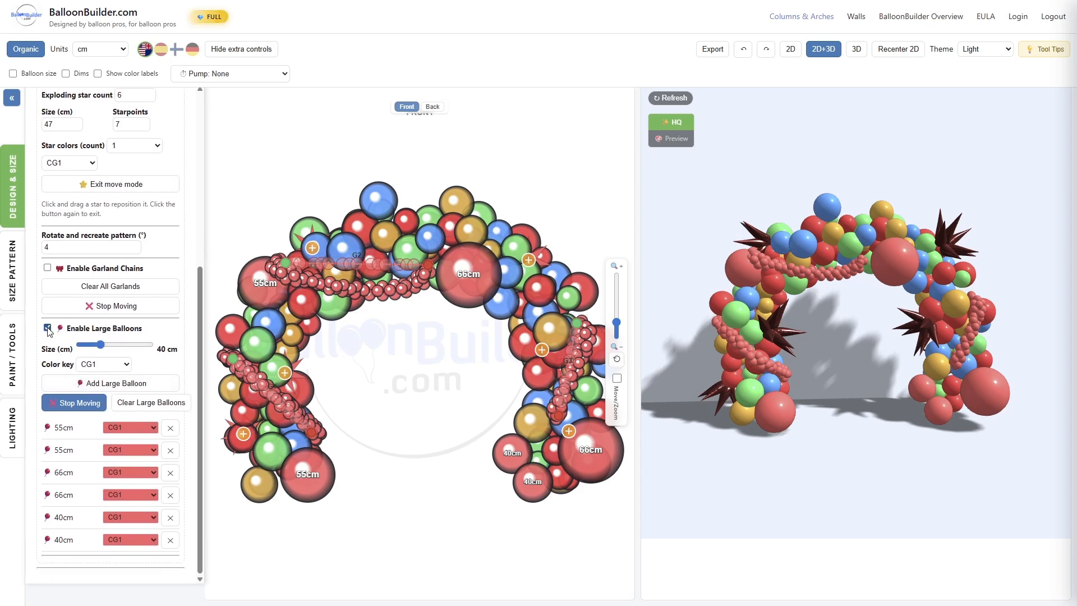
pyautogui.click(48, 329)
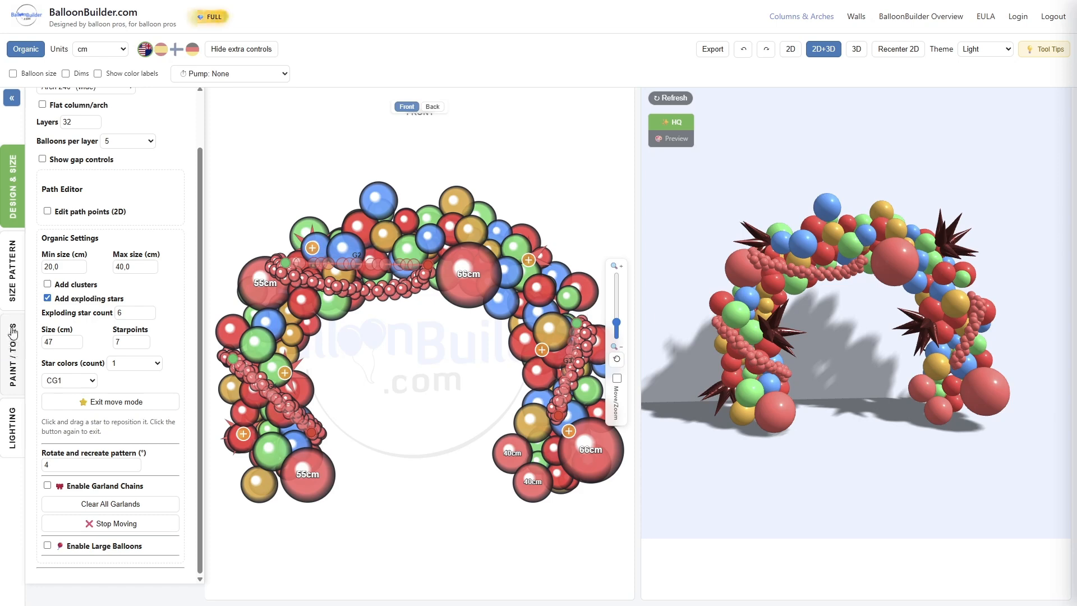
# Step: Set the arch's coloring to 3 colors in a Random color pattern
pyautogui.click(14, 349)
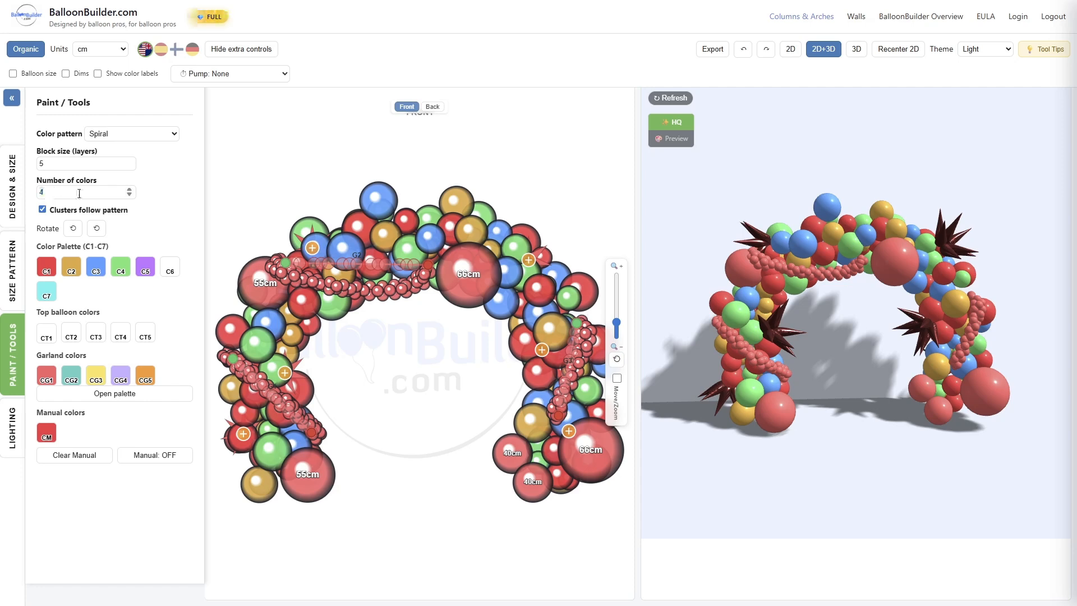
pyautogui.click(129, 195)
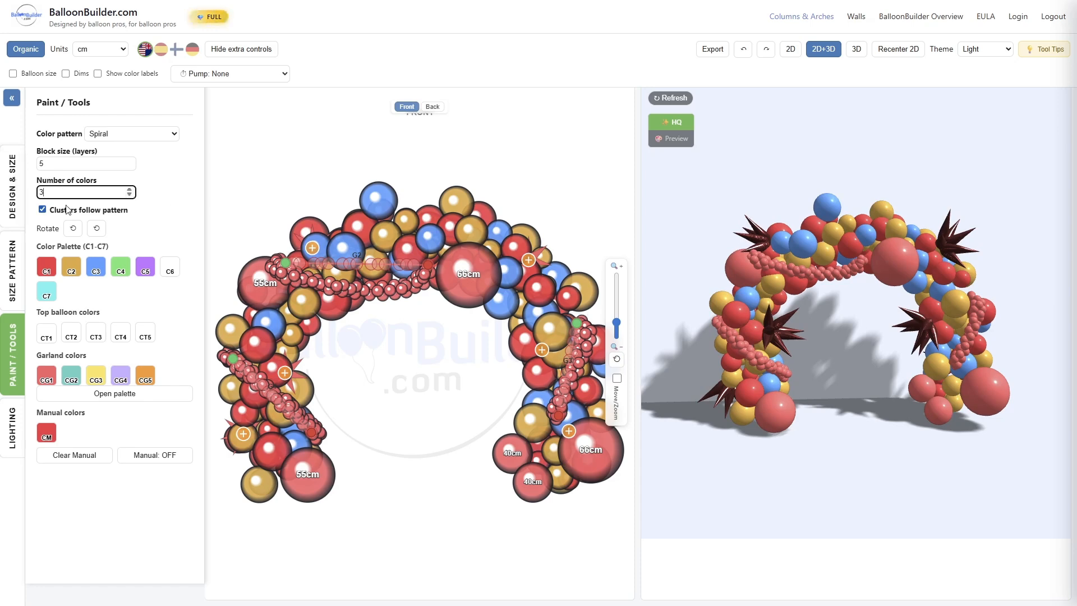
pyautogui.click(140, 135)
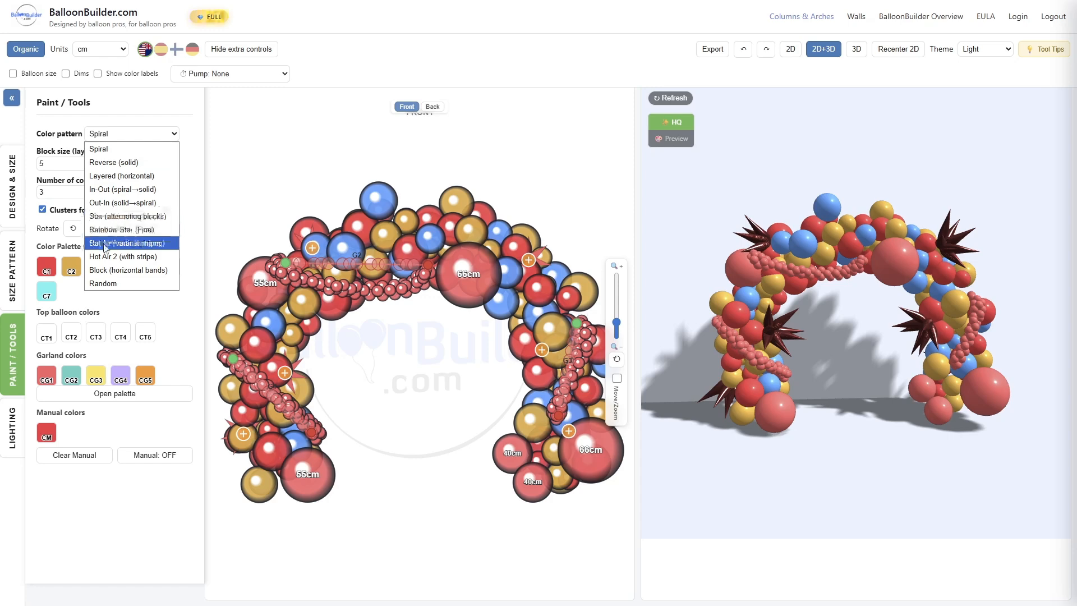
pyautogui.click(111, 285)
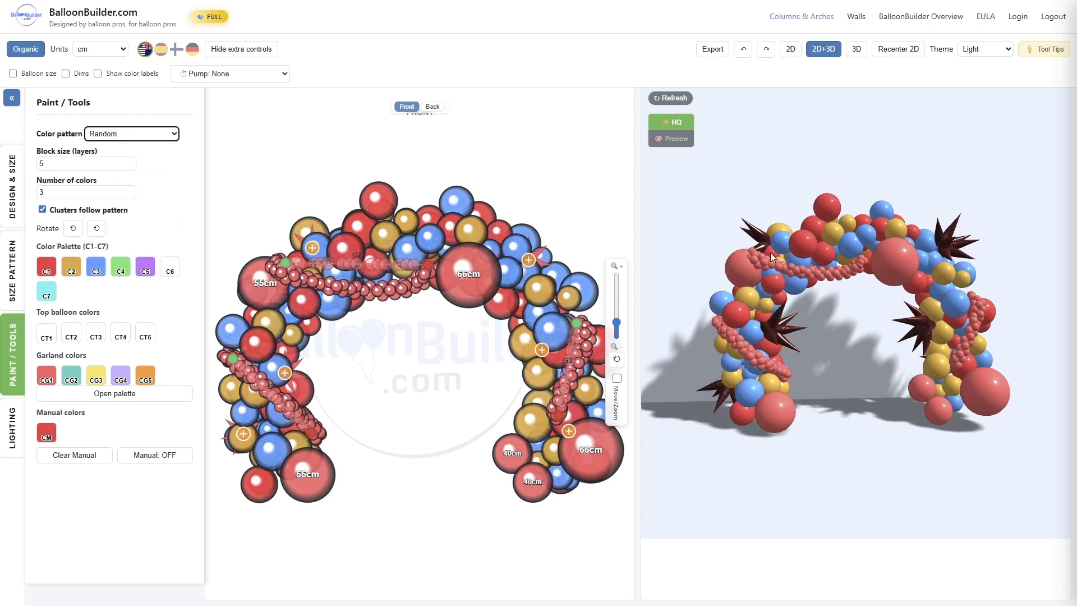
# Step: Set palette color C1 to the Standard light beige and C2 to the Standard medium brown
pyautogui.click(48, 274)
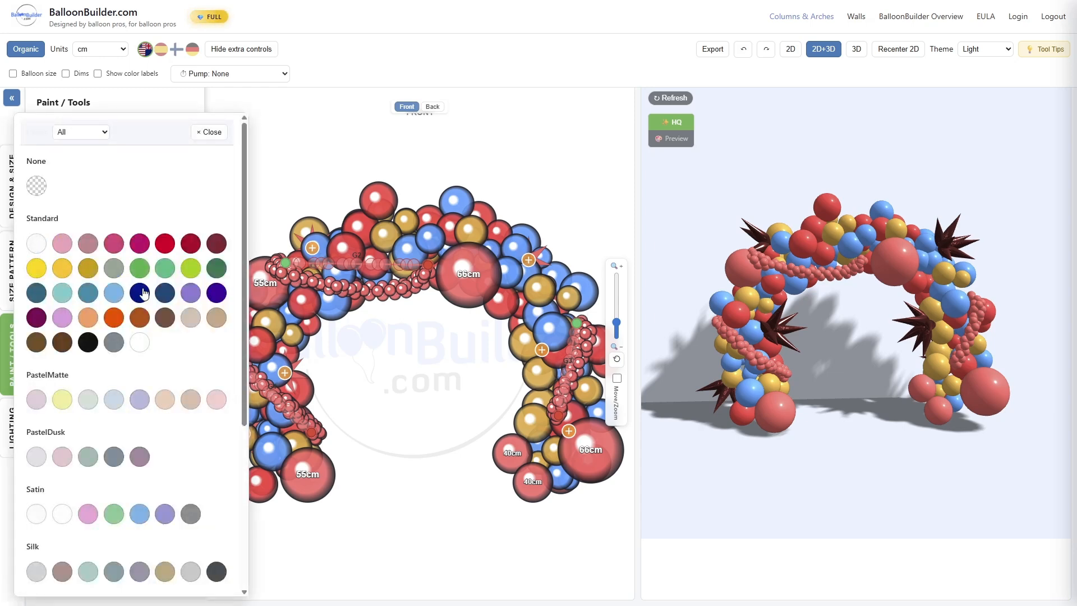
pyautogui.click(191, 317)
pyautogui.click(76, 273)
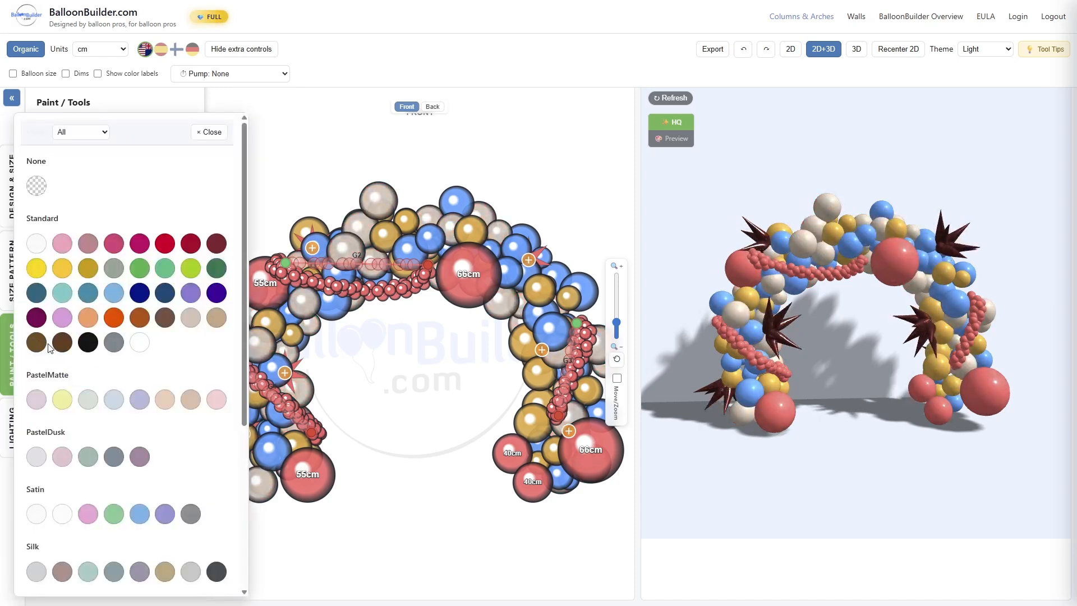
pyautogui.click(168, 319)
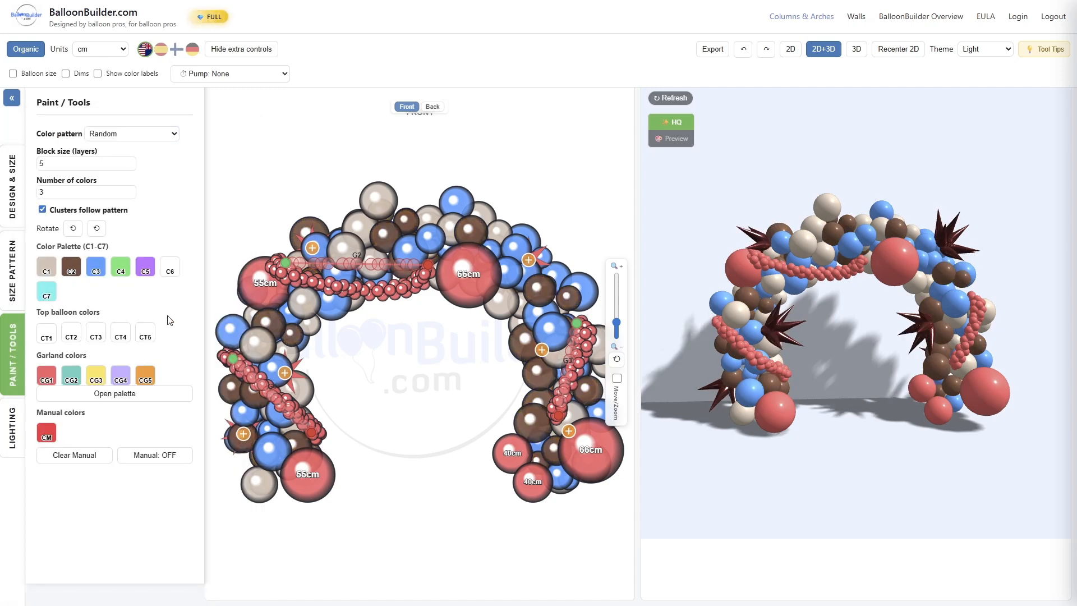
# Step: Set palette color C3 and garland color CG1 to the PastelDusk slate blue-grey
pyautogui.click(97, 270)
pyautogui.scroll(-3, 150, 351)
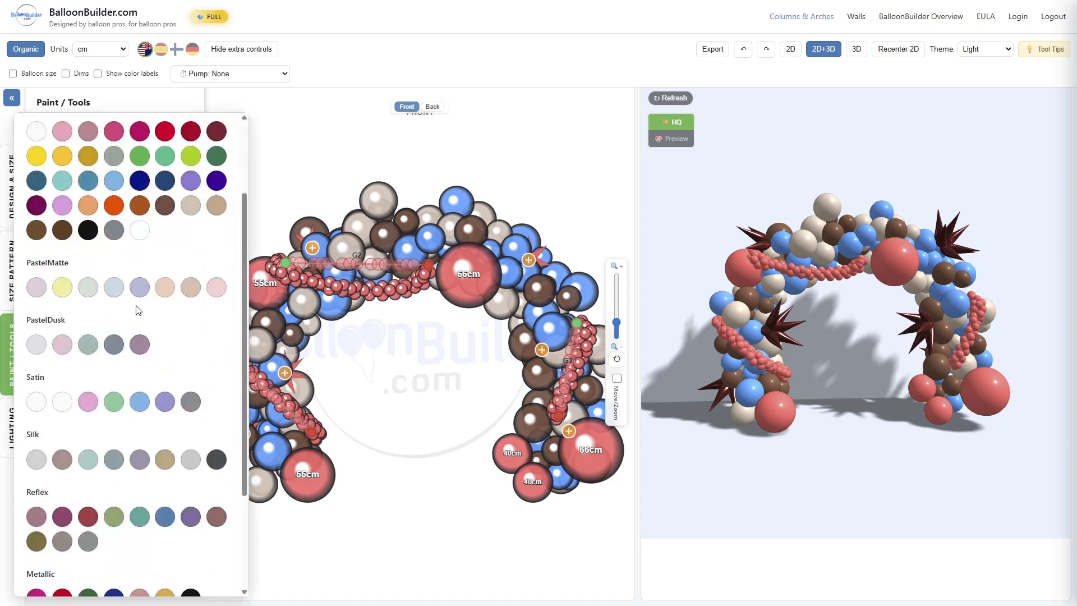
pyautogui.click(110, 346)
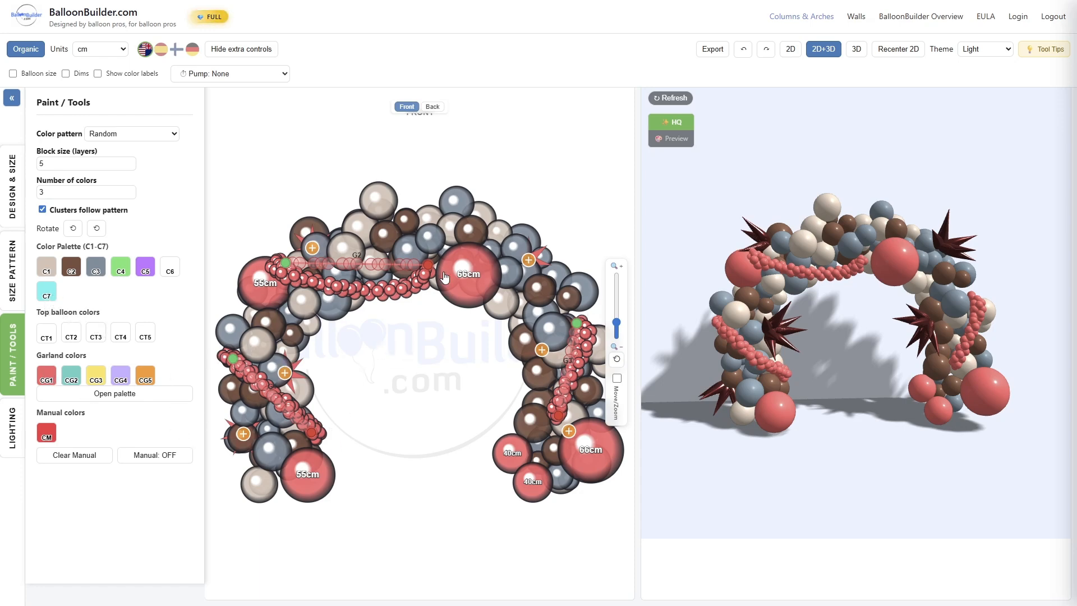
pyautogui.click(47, 379)
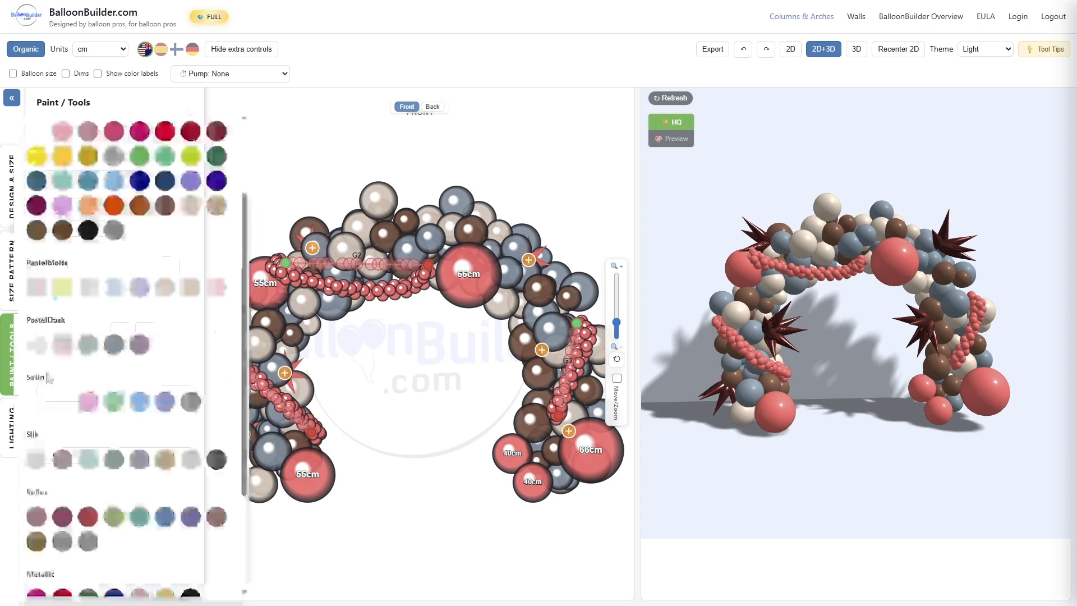
pyautogui.click(115, 345)
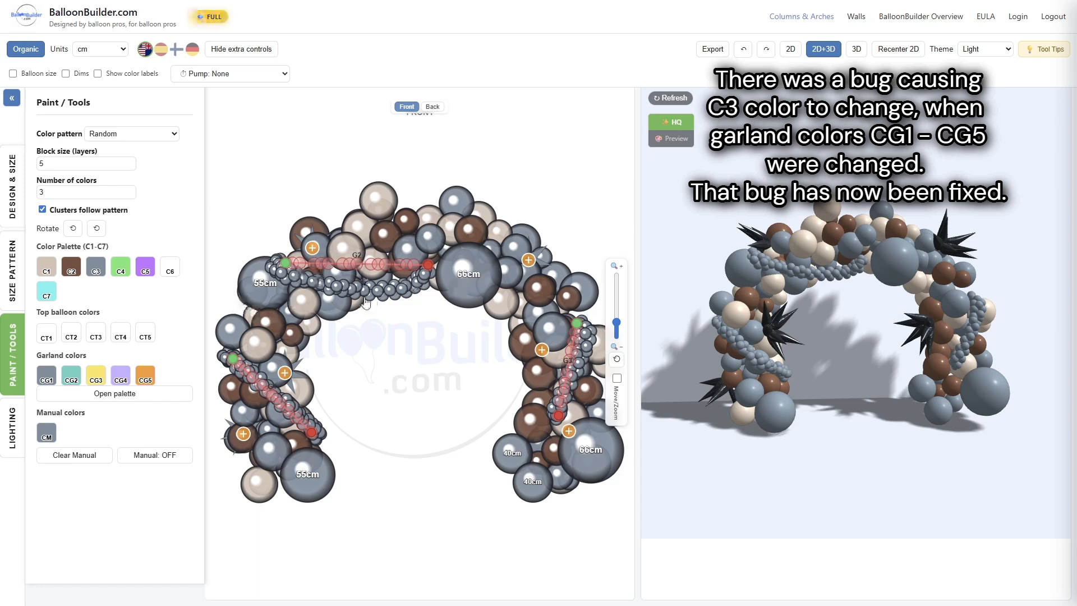
# Step: Set garland color CG2 to the Standard medium brown and CG3 to the Standard light beige
pyautogui.click(71, 381)
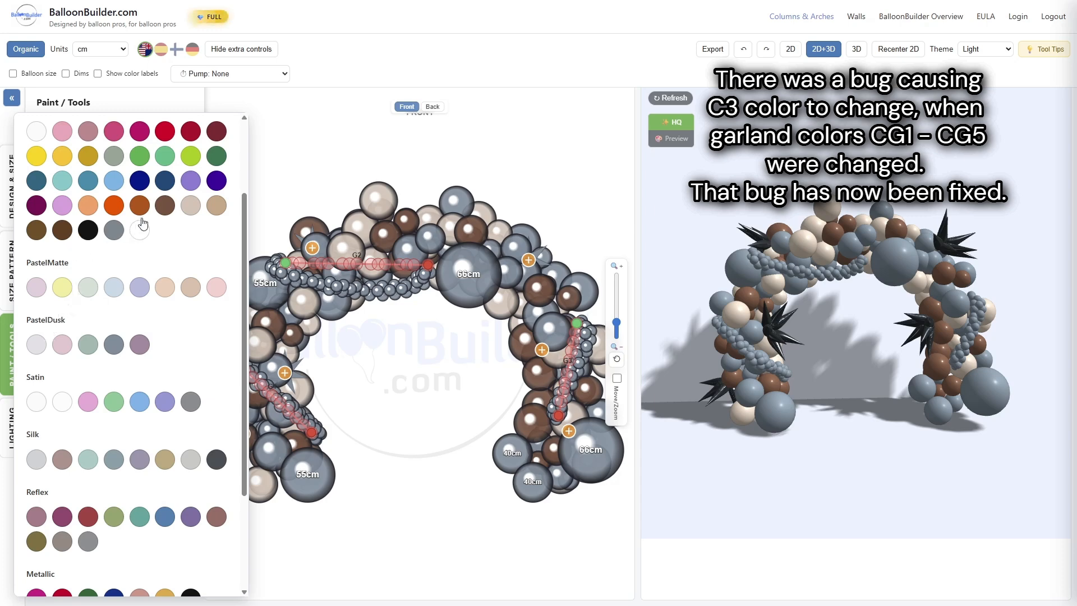
pyautogui.click(165, 206)
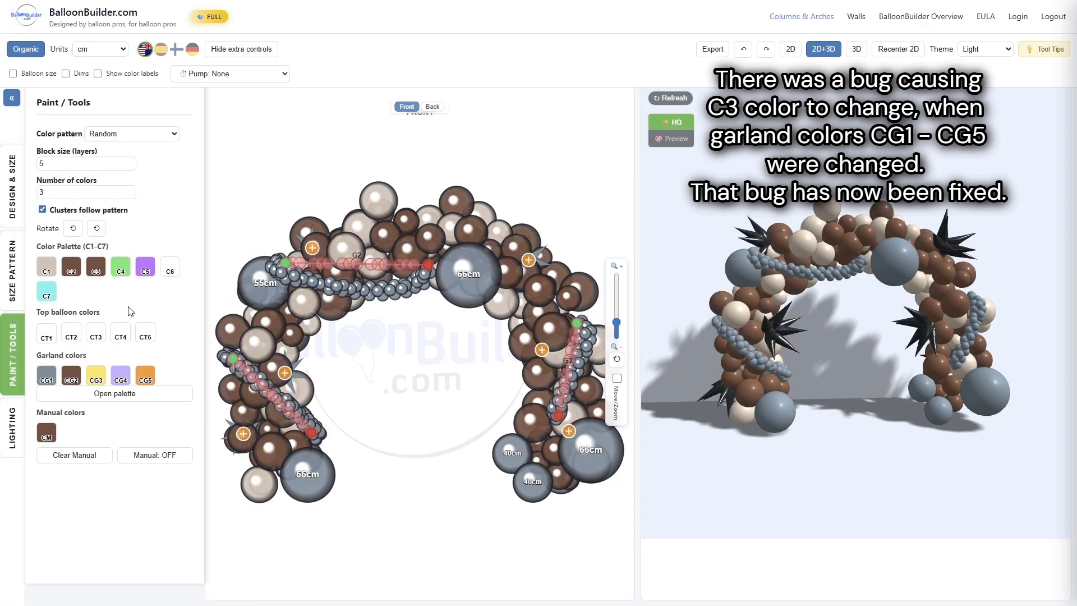
pyautogui.click(97, 377)
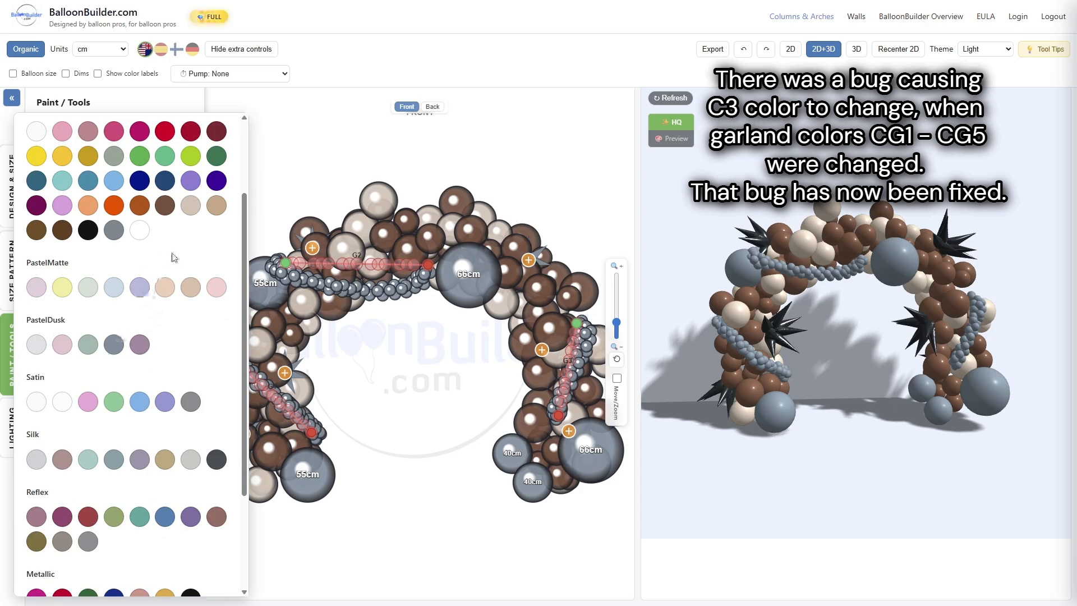
pyautogui.click(191, 207)
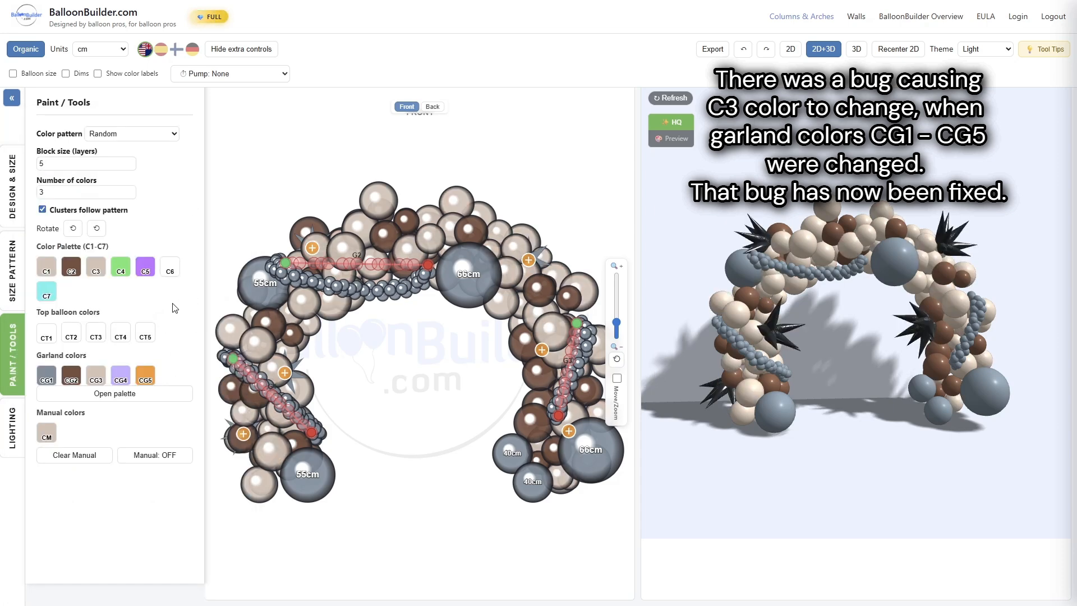
# Step: Restore palette color C3 to the PastelDusk slate blue-grey, before and after reapplying the Standard light beige to CG3
pyautogui.click(95, 270)
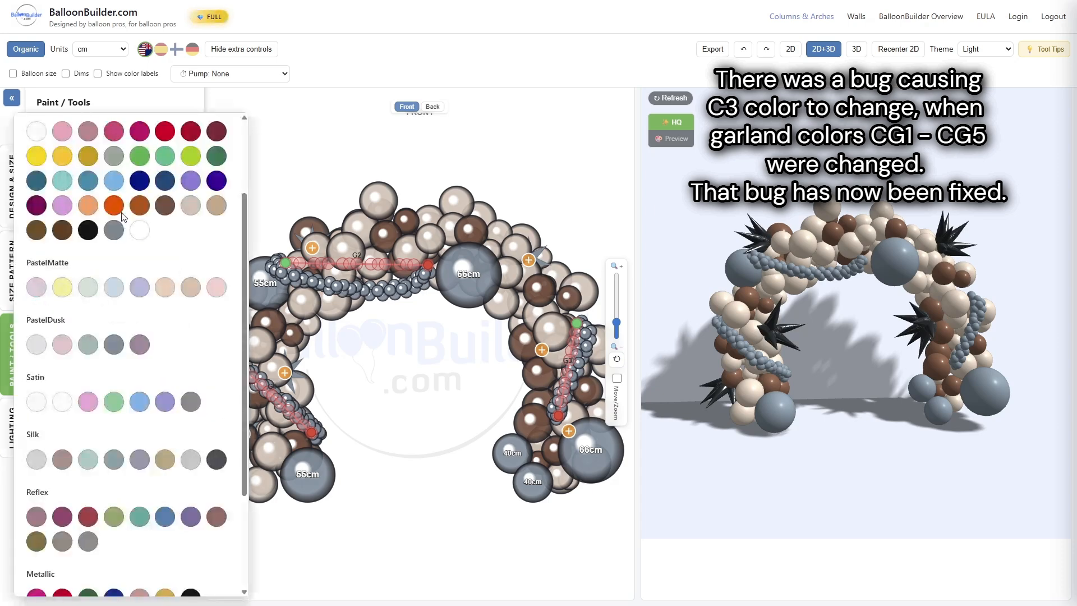
pyautogui.click(113, 346)
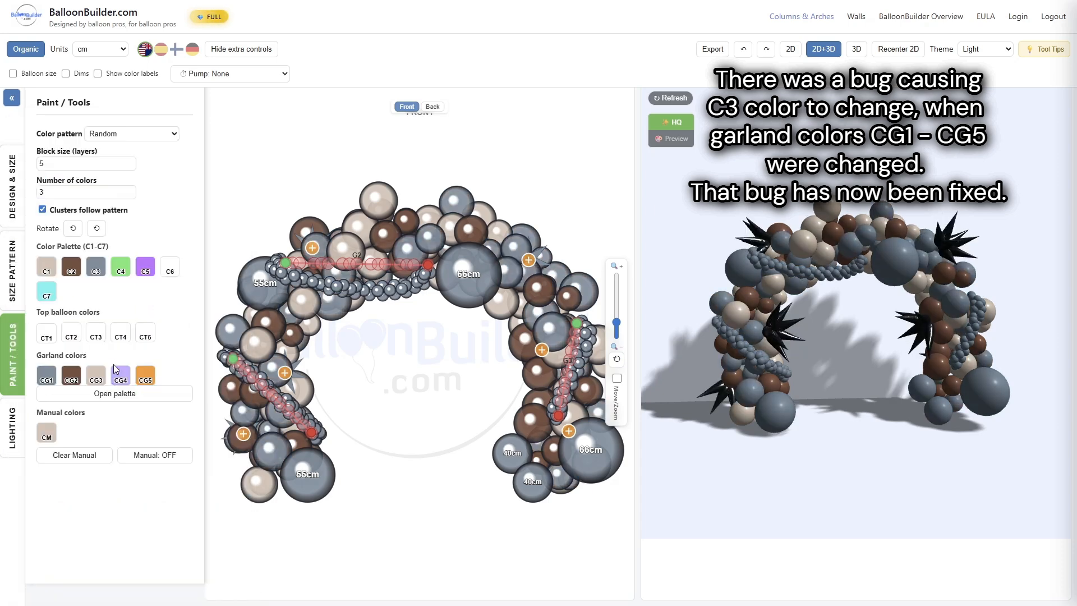
pyautogui.click(96, 377)
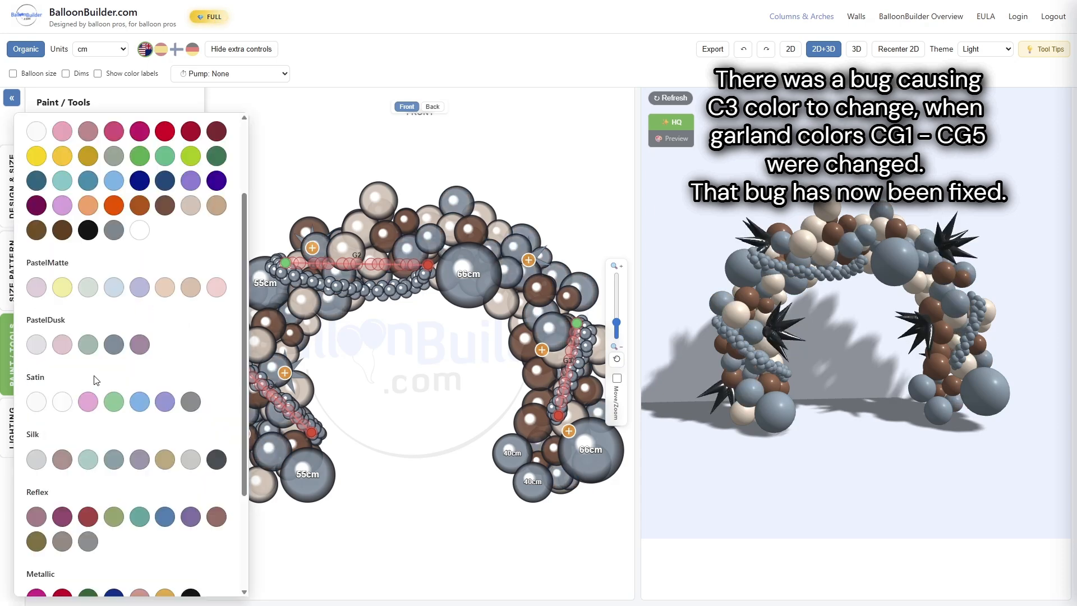
pyautogui.click(191, 205)
pyautogui.click(100, 274)
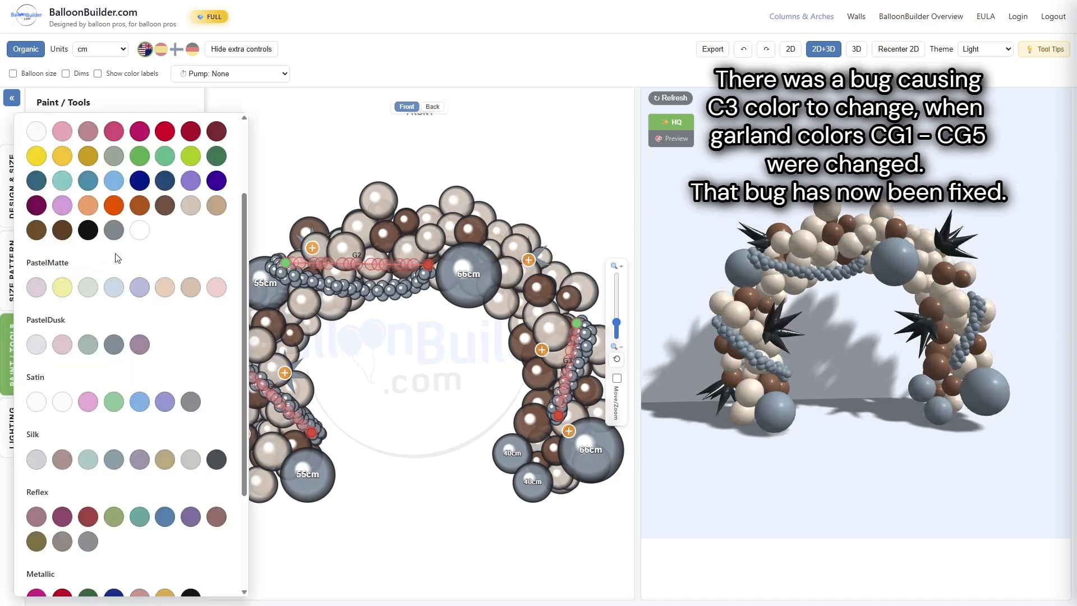
pyautogui.click(114, 346)
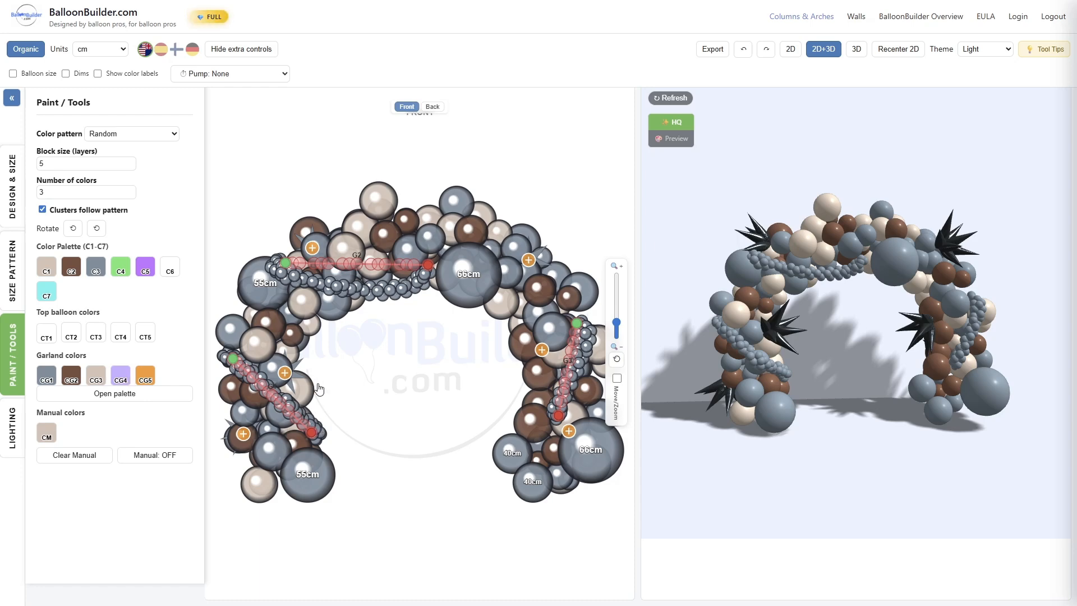
# Step: Try the Reflex grey on garland color CG4
pyautogui.click(124, 376)
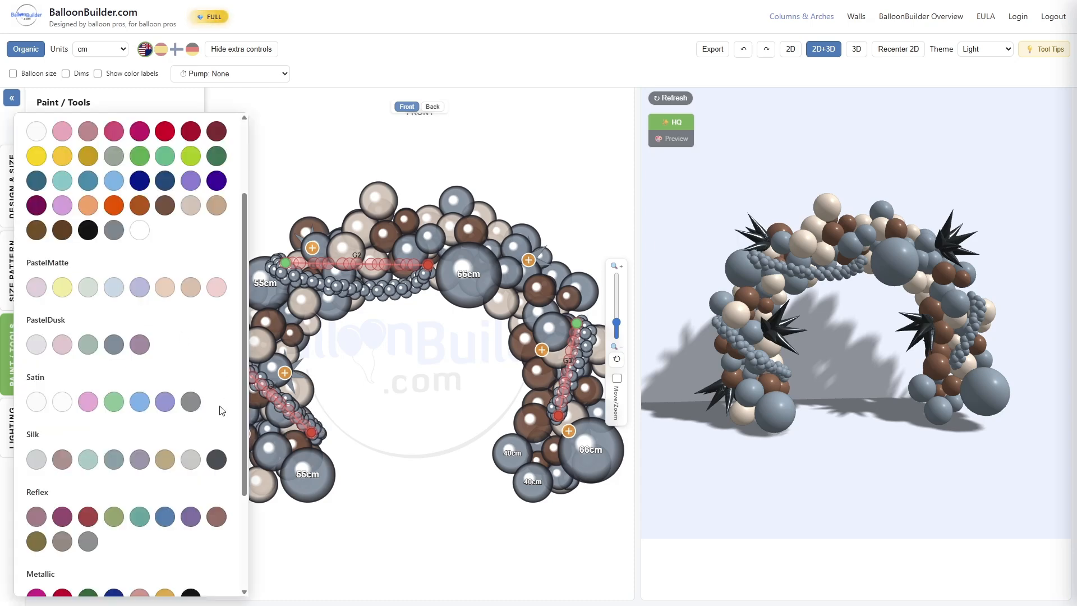
pyautogui.scroll(-3, 220, 411)
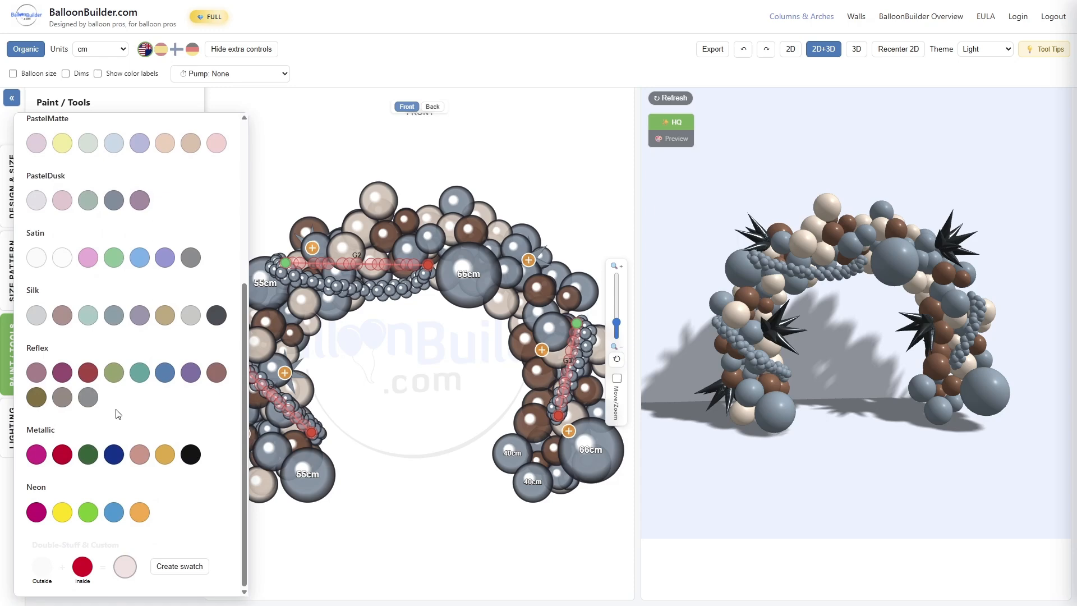
pyautogui.click(86, 398)
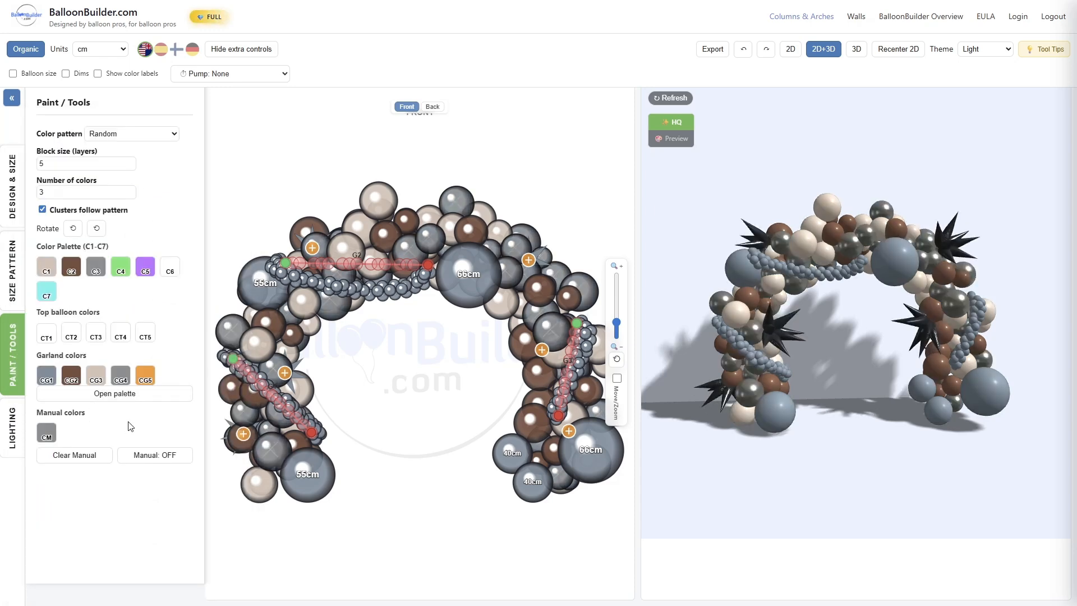
# Step: Set garland color CG4 to the Reflex olive-gold and palette color C3 back to the PastelDusk slate blue-grey
pyautogui.click(119, 377)
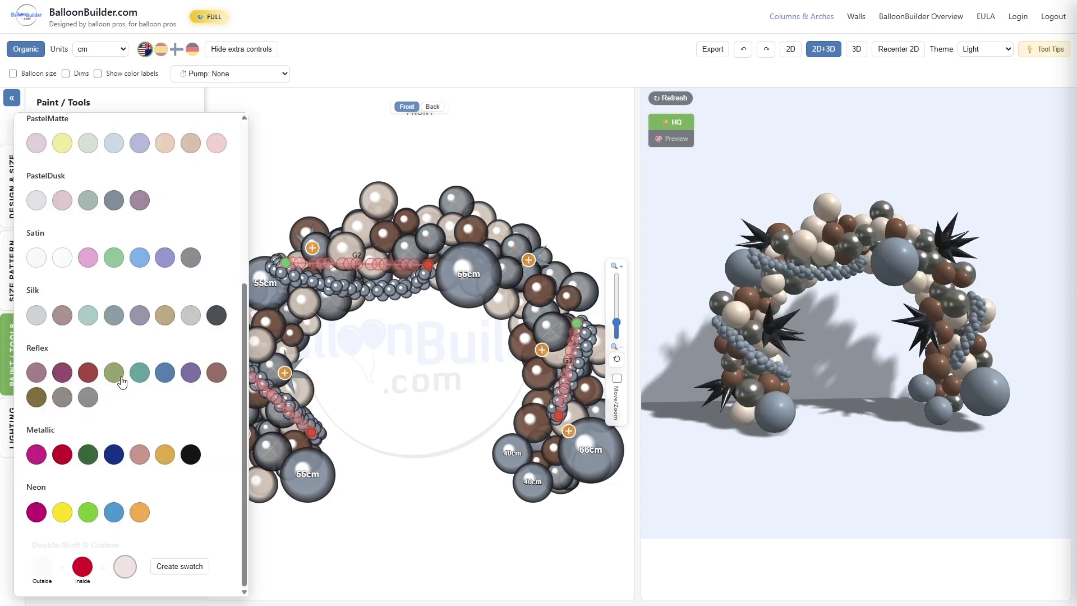
pyautogui.click(38, 399)
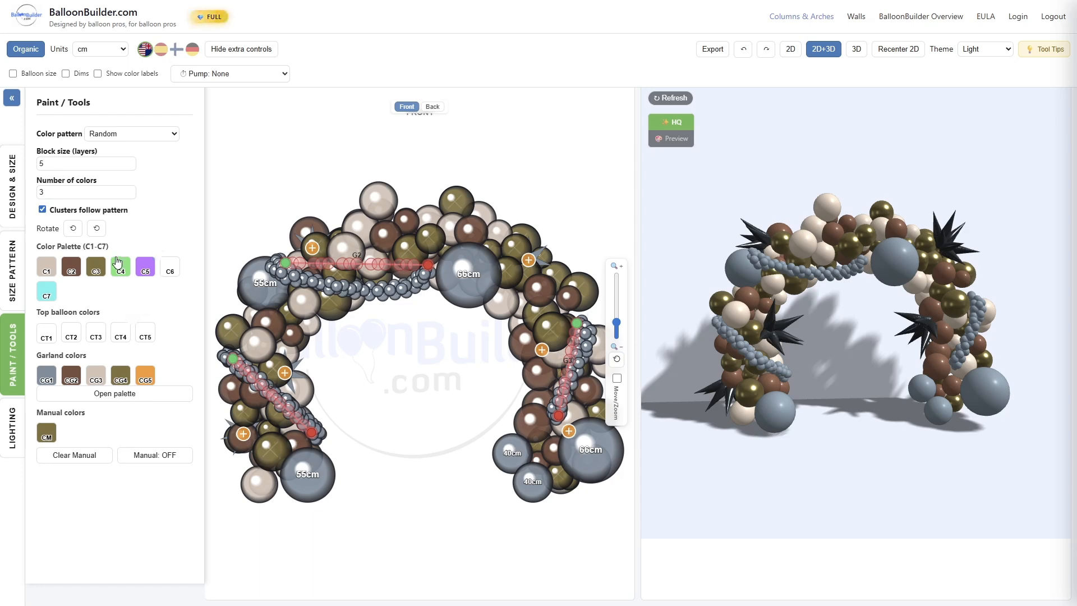
pyautogui.click(99, 266)
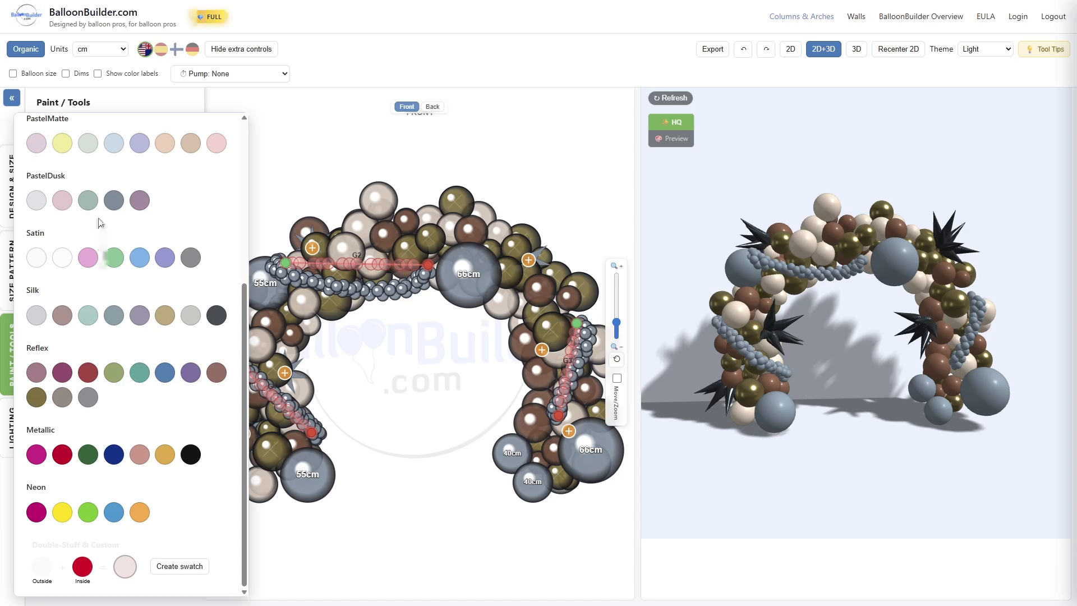
pyautogui.click(113, 202)
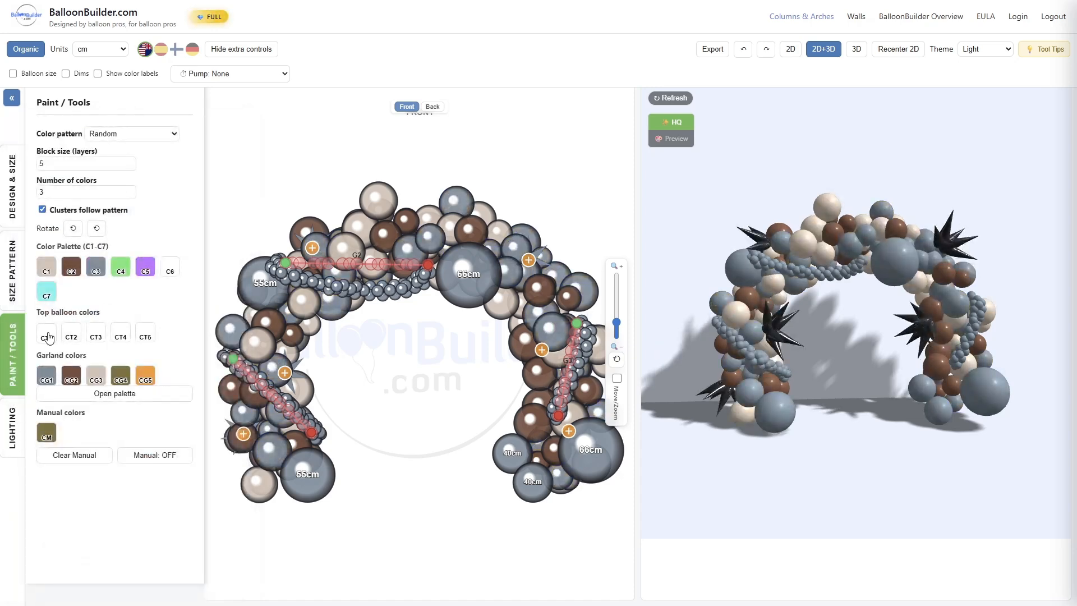
# Step: Assign garland color CG4 to the exploding stars, keeping the star color count at 1
pyautogui.click(13, 206)
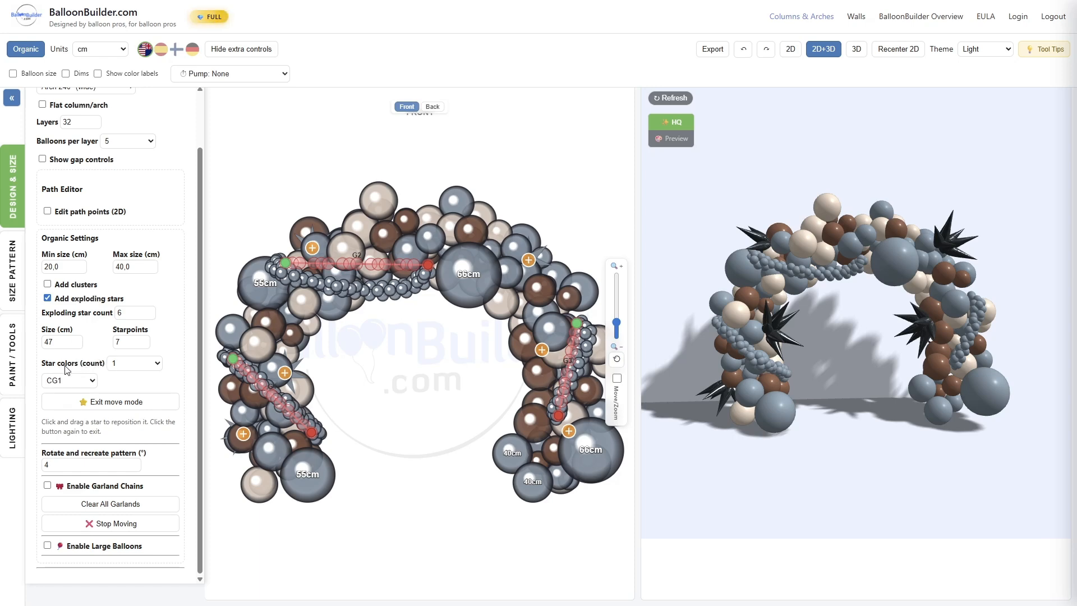
pyautogui.click(124, 363)
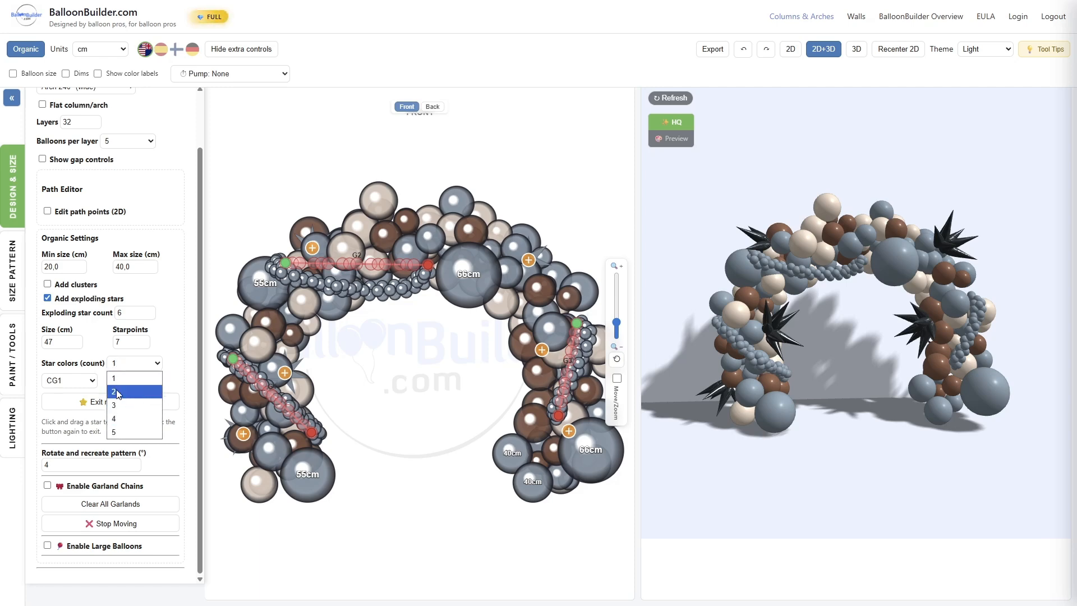
pyautogui.click(88, 362)
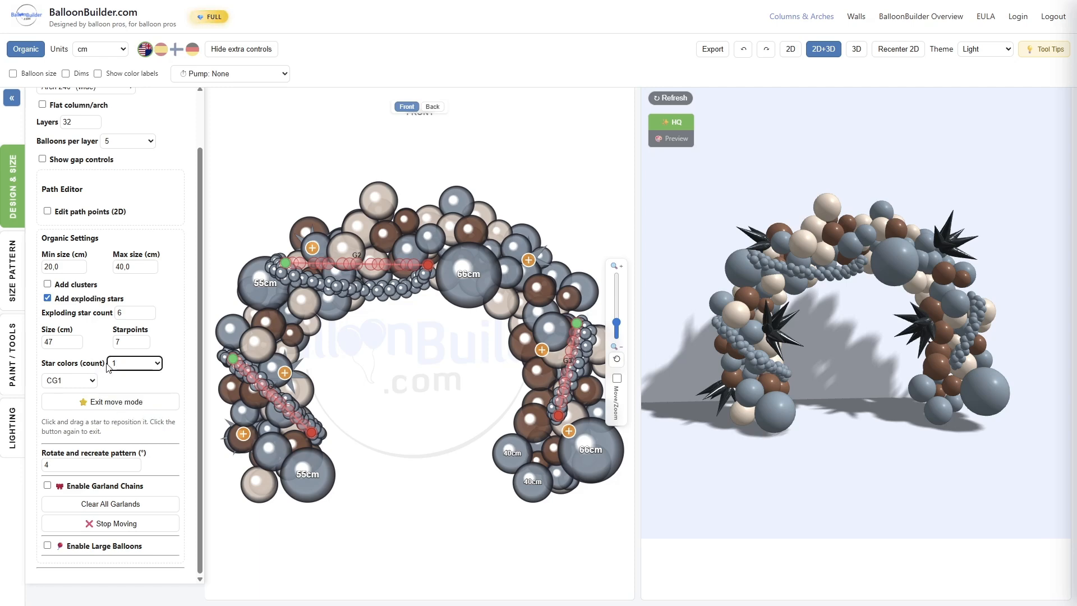
pyautogui.click(77, 381)
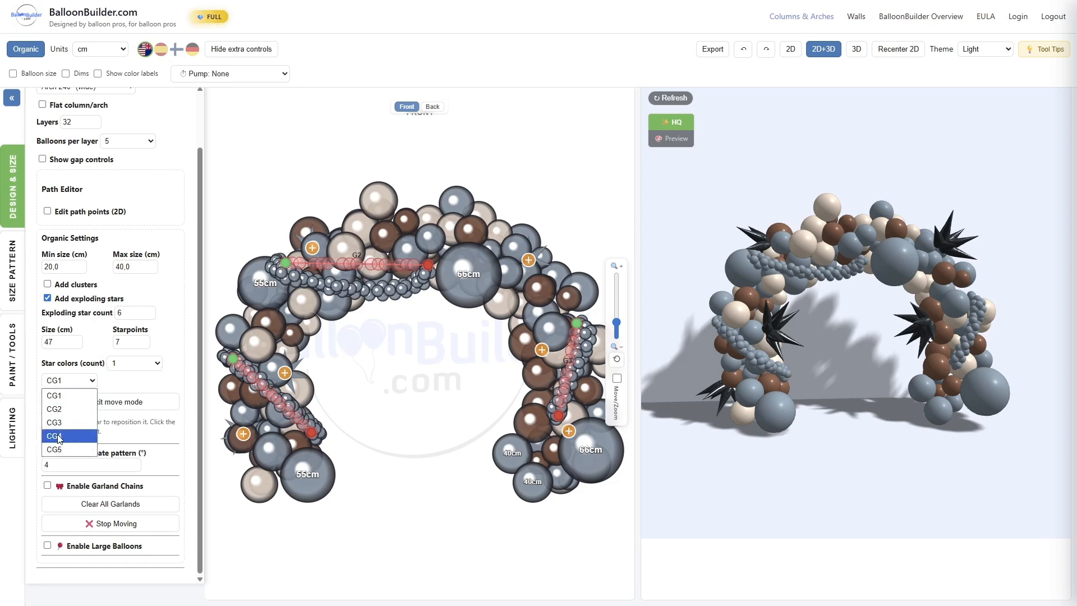
pyautogui.click(59, 436)
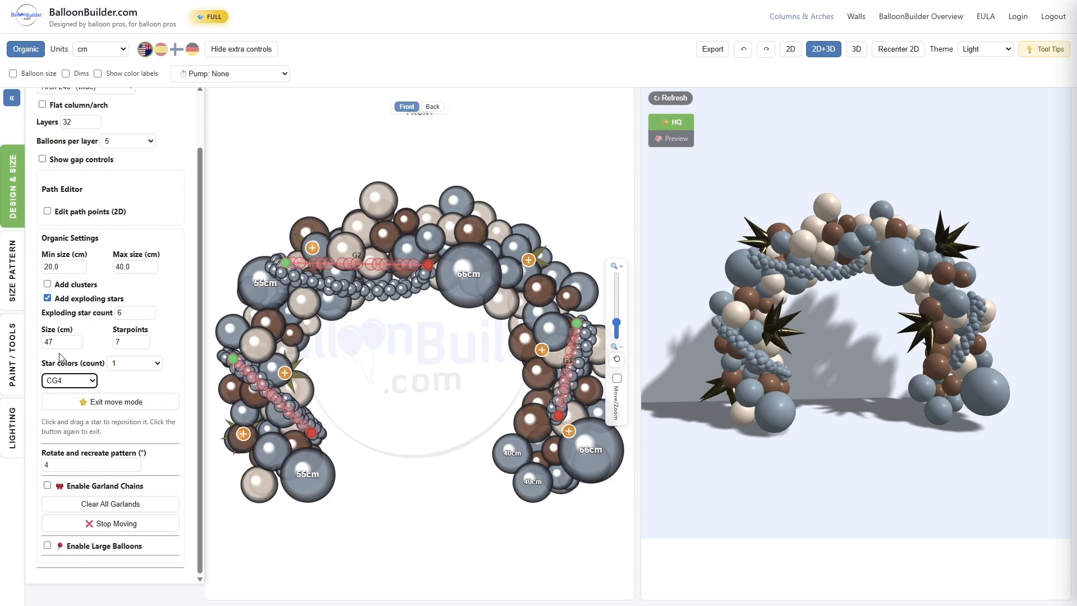
# Step: Enable garland chains and assign color CG2 to Garland 2 and CG3 to Garland 3
pyautogui.click(47, 486)
pyautogui.scroll(-3, 104, 424)
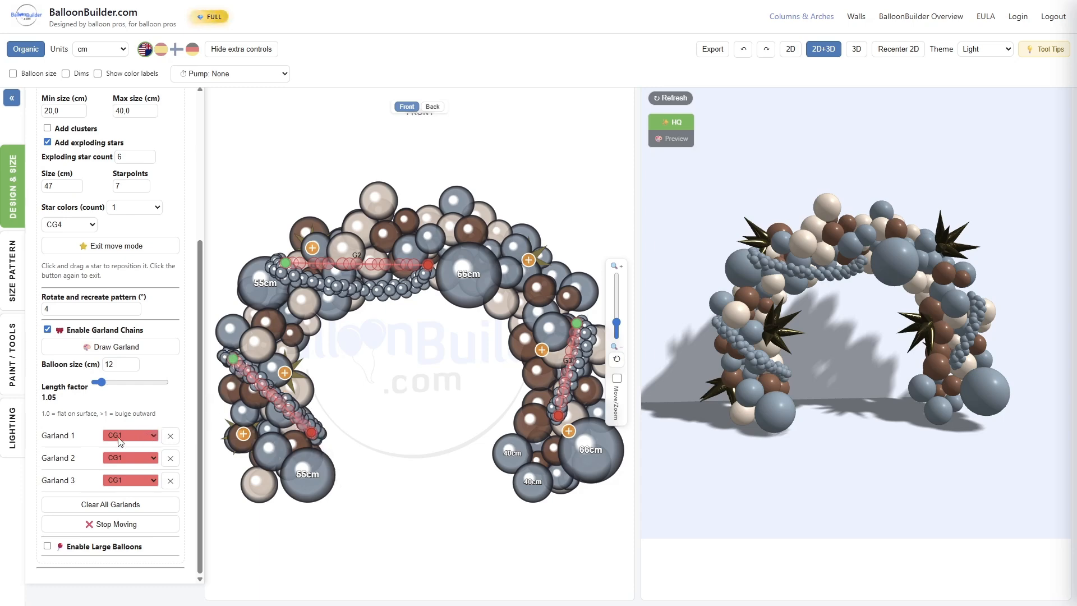
pyautogui.click(131, 455)
pyautogui.click(127, 499)
pyautogui.click(133, 480)
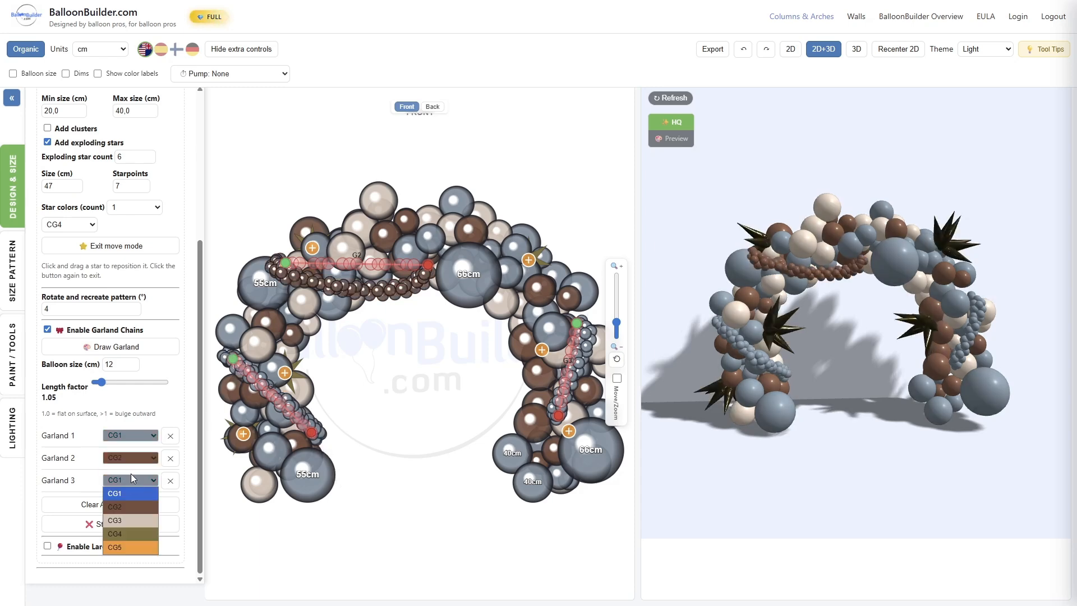
pyautogui.click(128, 520)
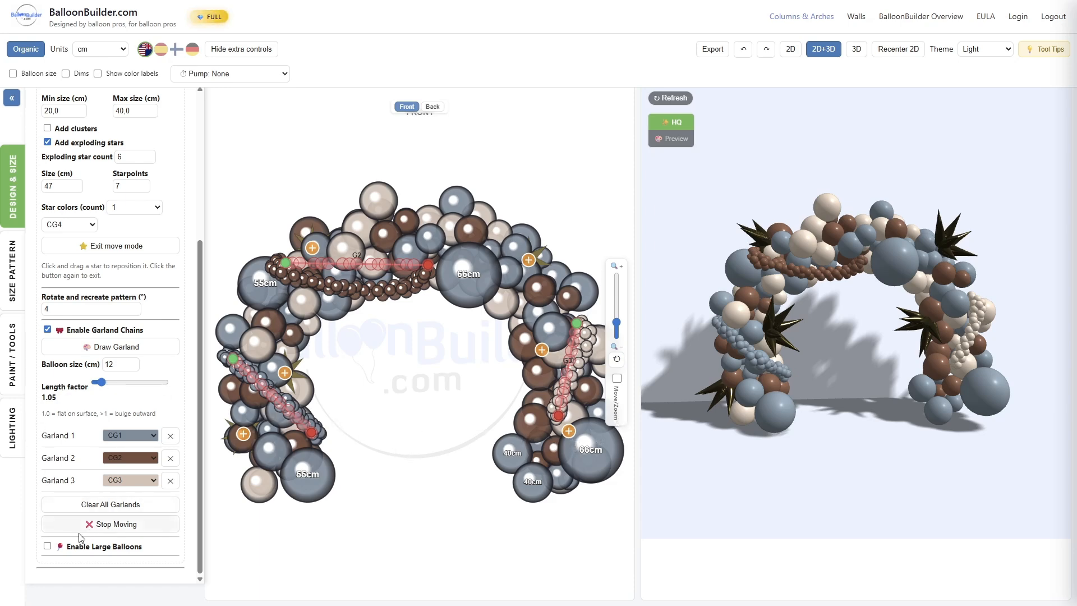
# Step: Enable large balloons and assign CG2 to the second 55 cm balloon and CG3 to the first 66 cm balloon
pyautogui.click(47, 546)
pyautogui.scroll(-4, 101, 477)
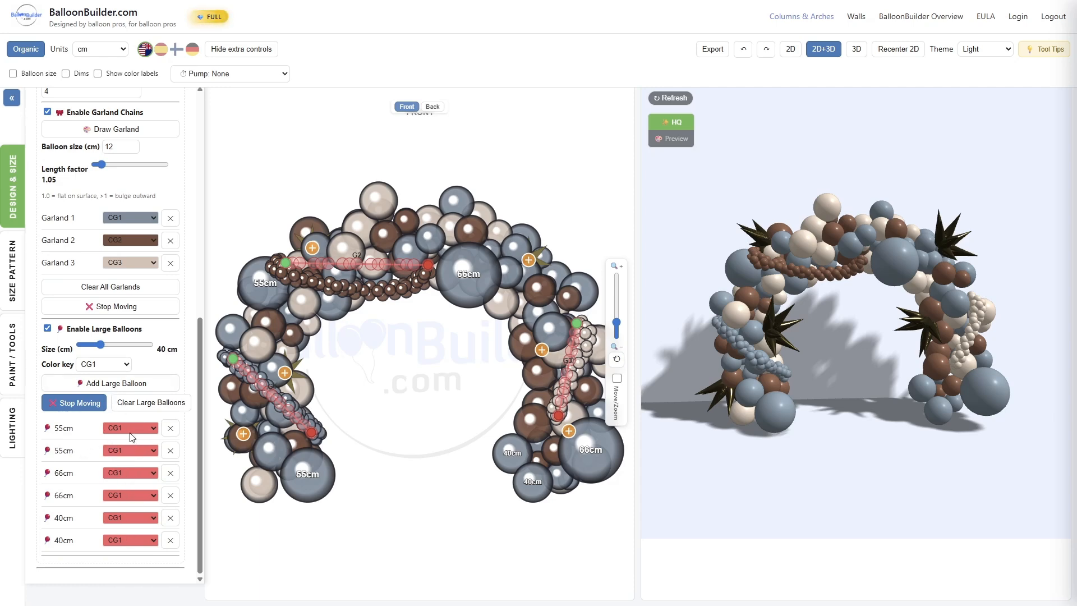
pyautogui.click(130, 450)
pyautogui.click(141, 475)
pyautogui.click(142, 475)
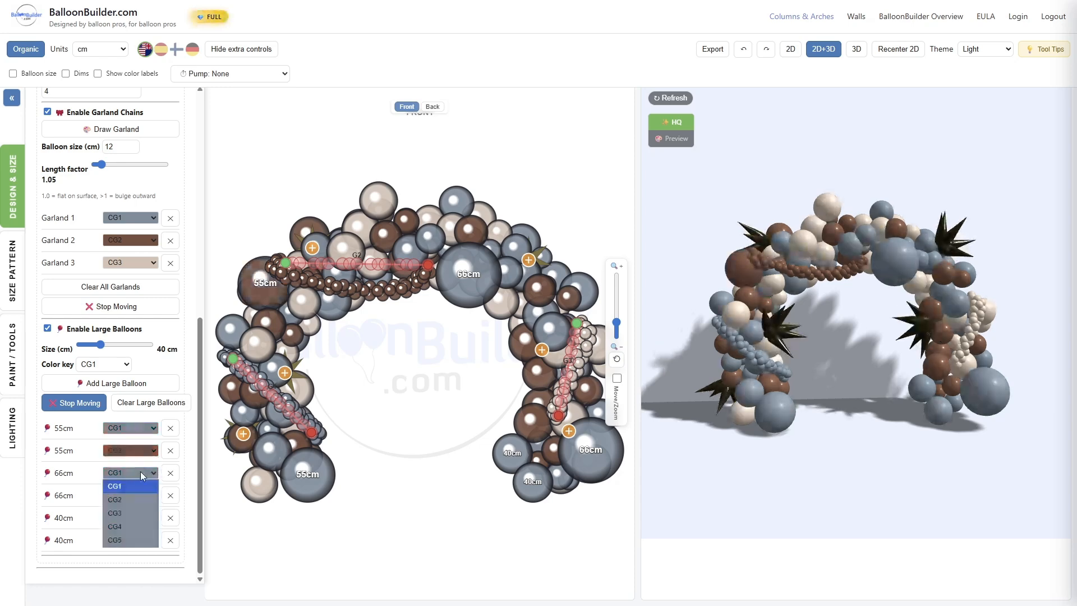
pyautogui.click(131, 516)
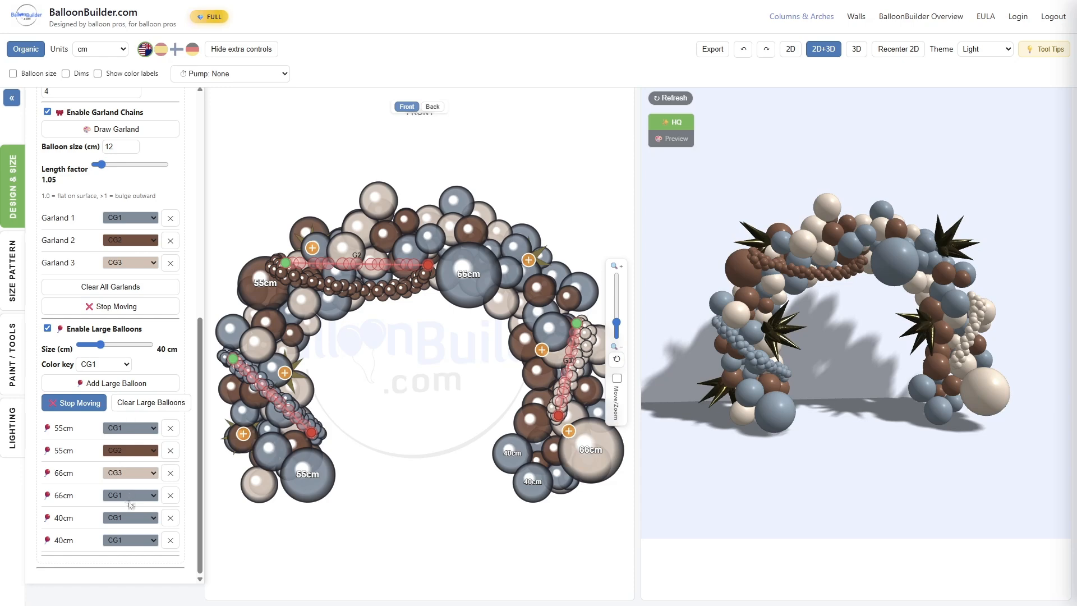
# Step: Assign color CG2 to the first 40 cm large balloon and CG3 to the second one
pyautogui.click(128, 518)
pyautogui.click(127, 465)
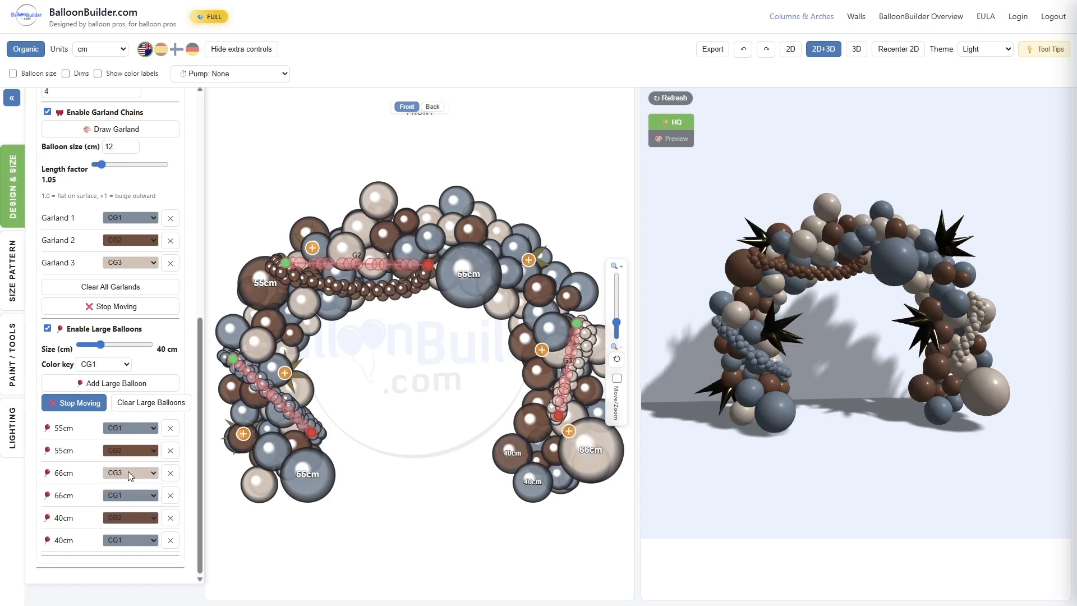
pyautogui.click(127, 540)
pyautogui.click(129, 498)
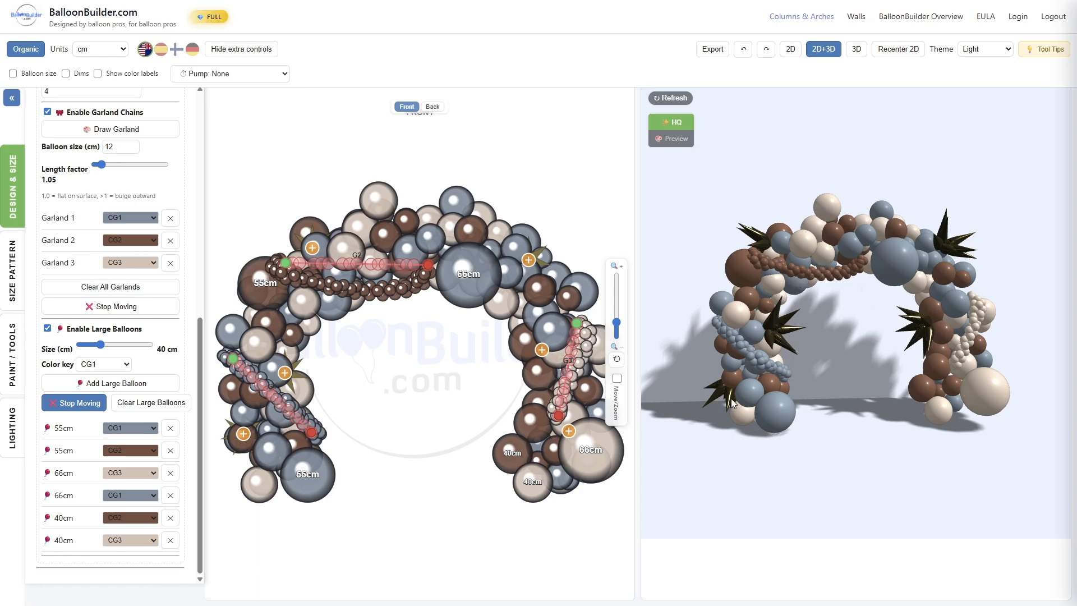
# Step: Show the arch enlarged in the 3D-only view
pyautogui.moveTo(836, 237)
pyautogui.mouseDown()
pyautogui.moveTo(806, 239)
pyautogui.moveTo(845, 234)
pyautogui.mouseUp()
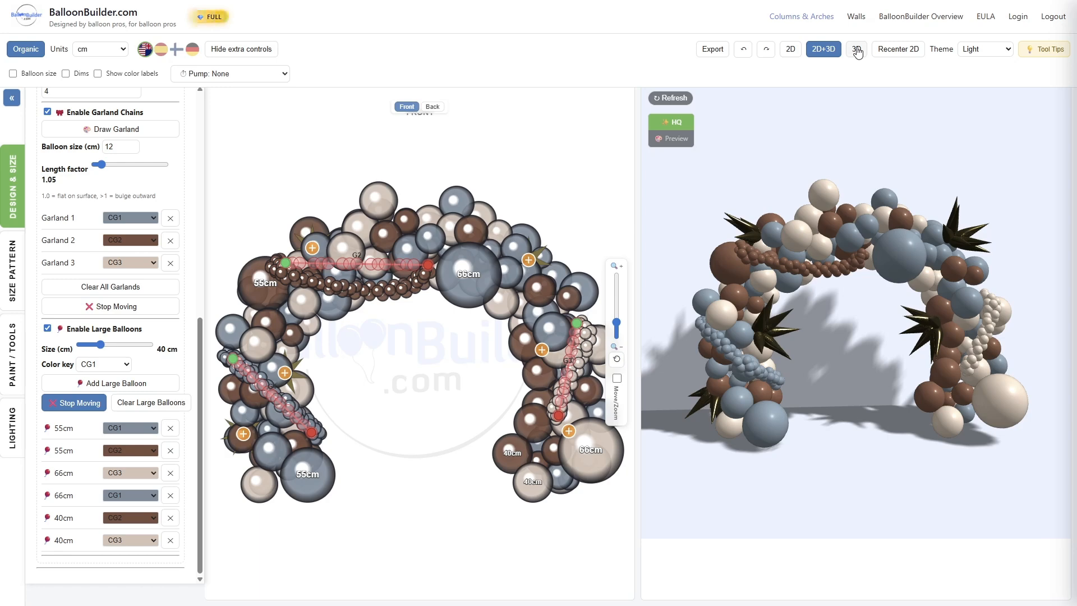
pyautogui.click(856, 50)
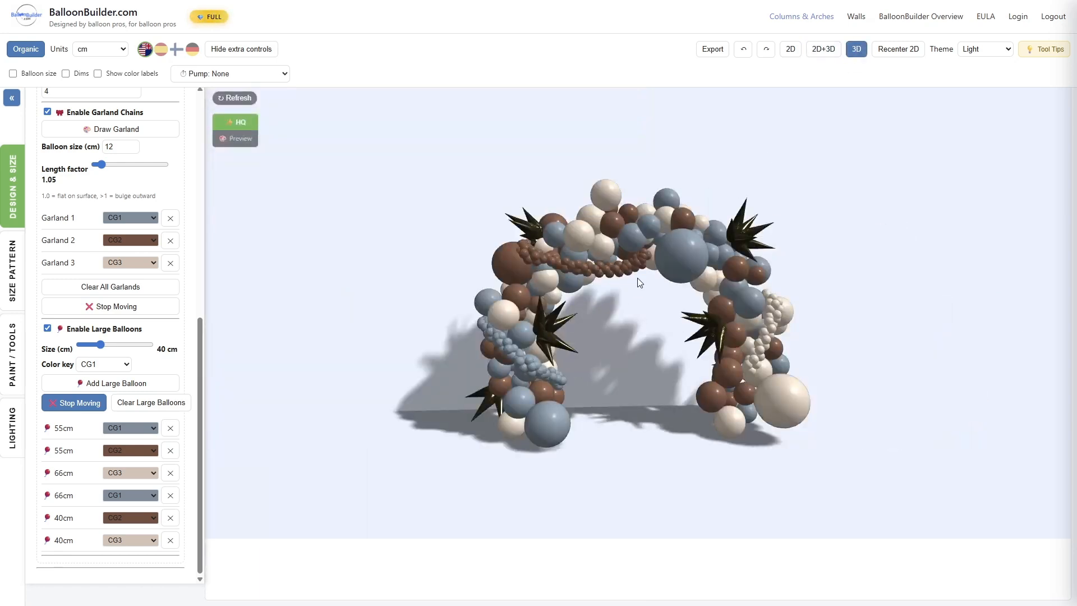
pyautogui.scroll(2, 637, 278)
pyautogui.scroll(2, 639, 282)
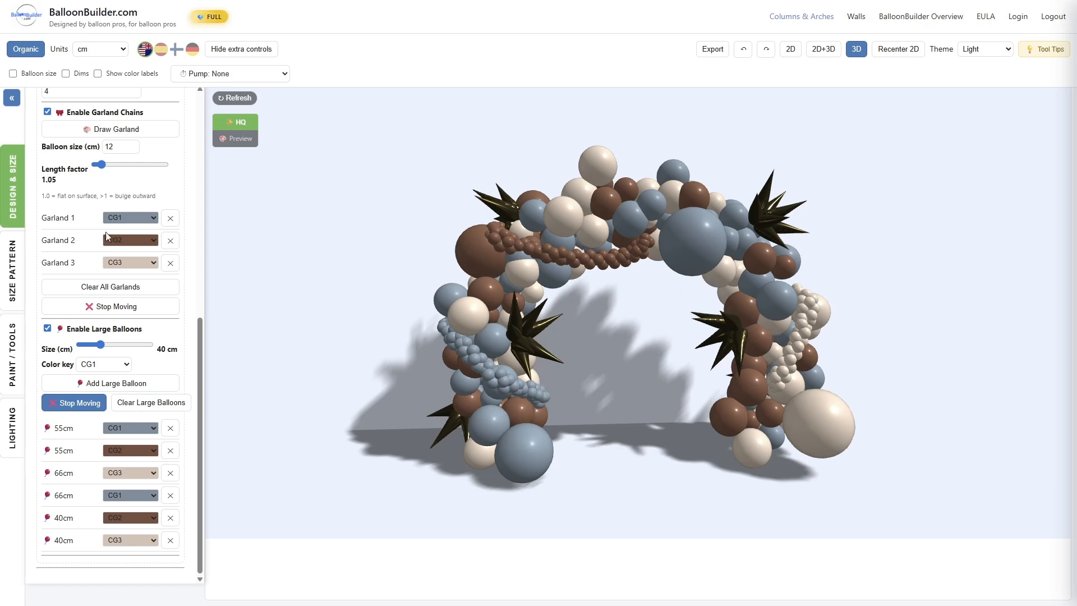
# Step: Review the design and size settings and the list of available column and arch modes
pyautogui.scroll(4, 132, 334)
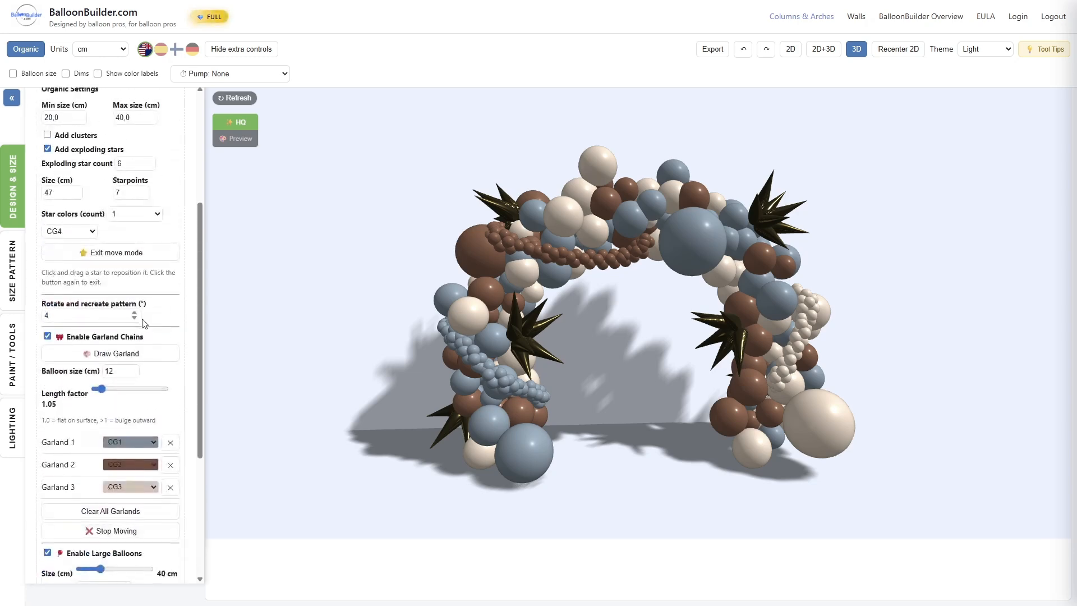
pyautogui.scroll(3, 144, 324)
pyautogui.scroll(-3, 117, 317)
pyautogui.scroll(4, 118, 316)
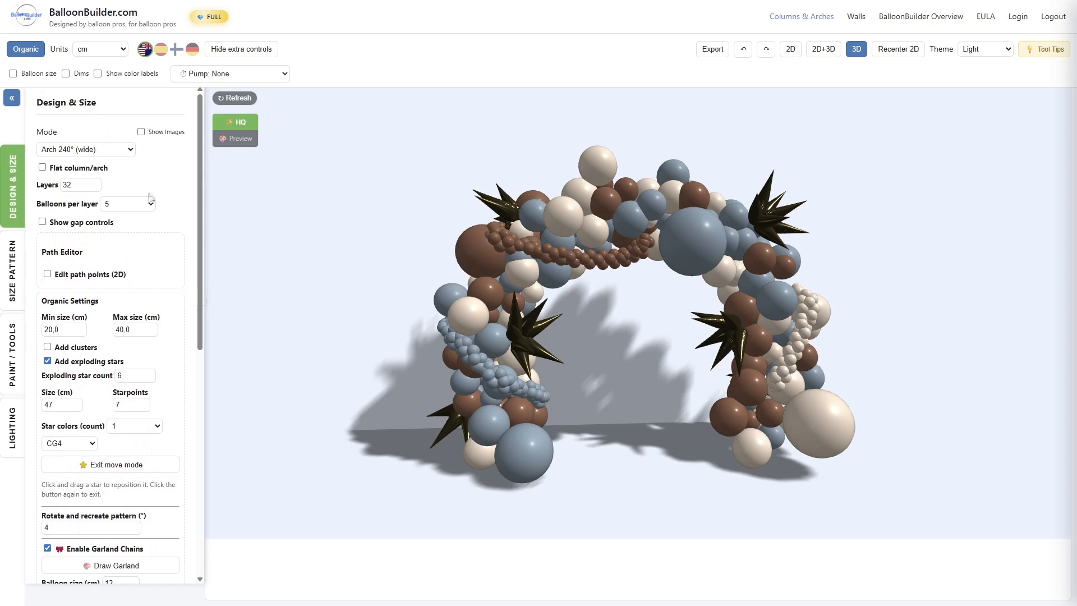
pyautogui.click(131, 150)
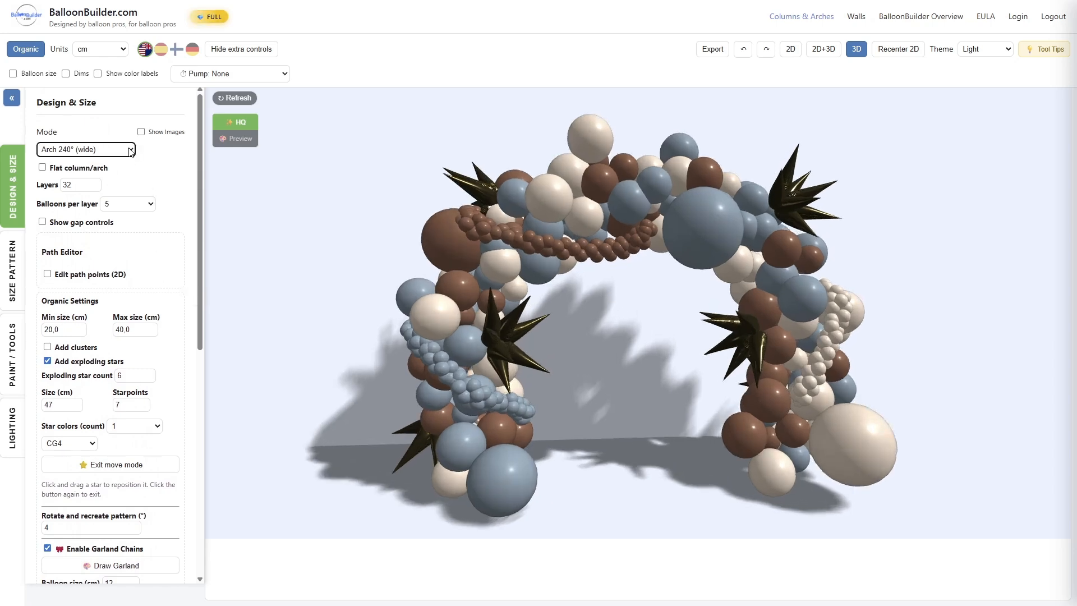
pyautogui.click(130, 148)
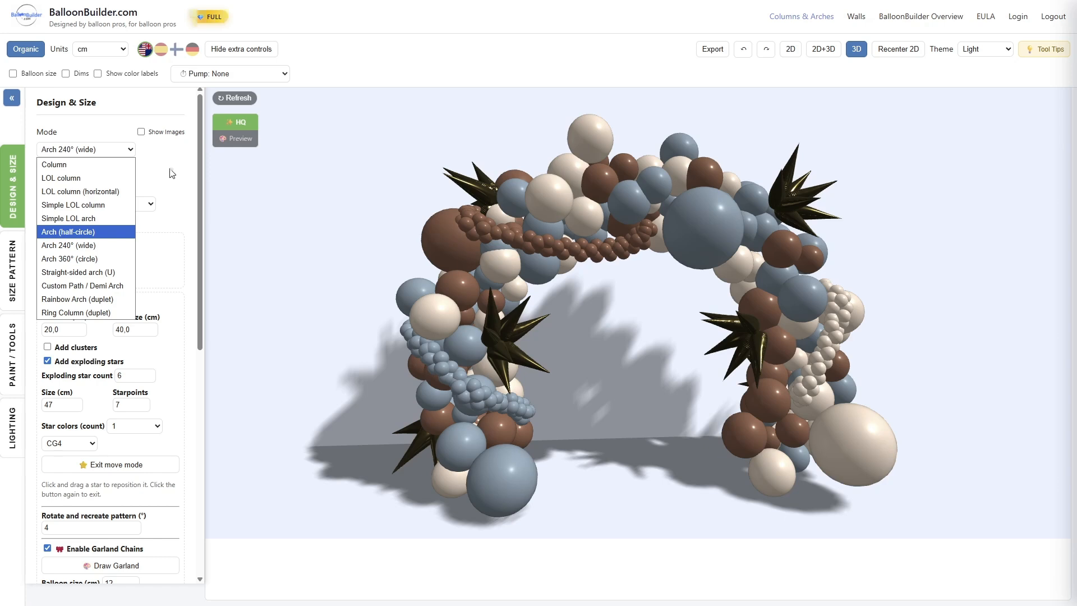
pyautogui.click(136, 101)
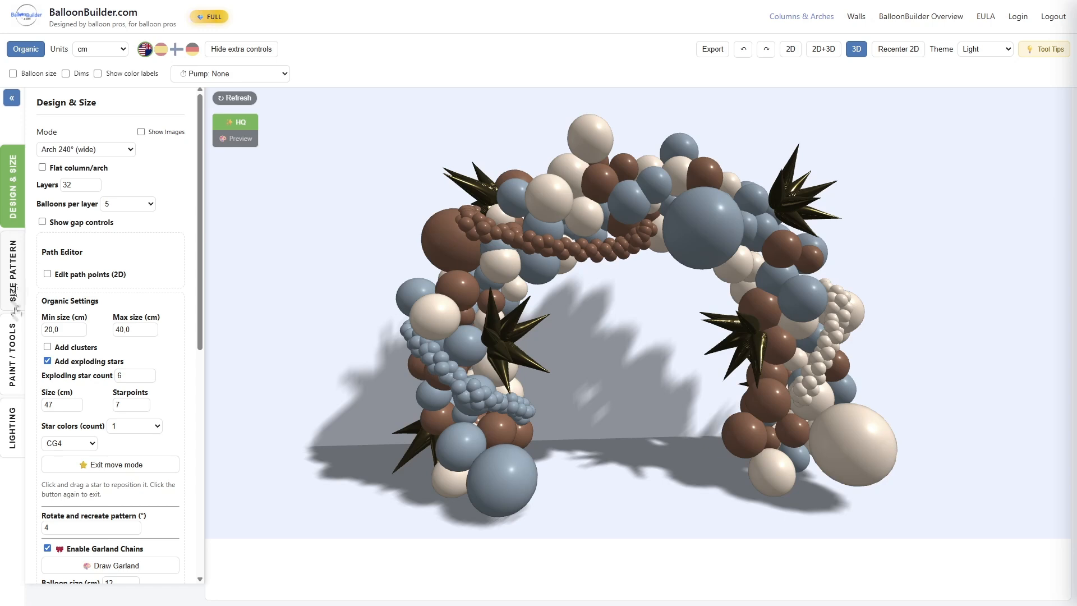
# Step: Load the Stage image from the BG images by NanoBanana folder as the 3D background
pyautogui.click(16, 424)
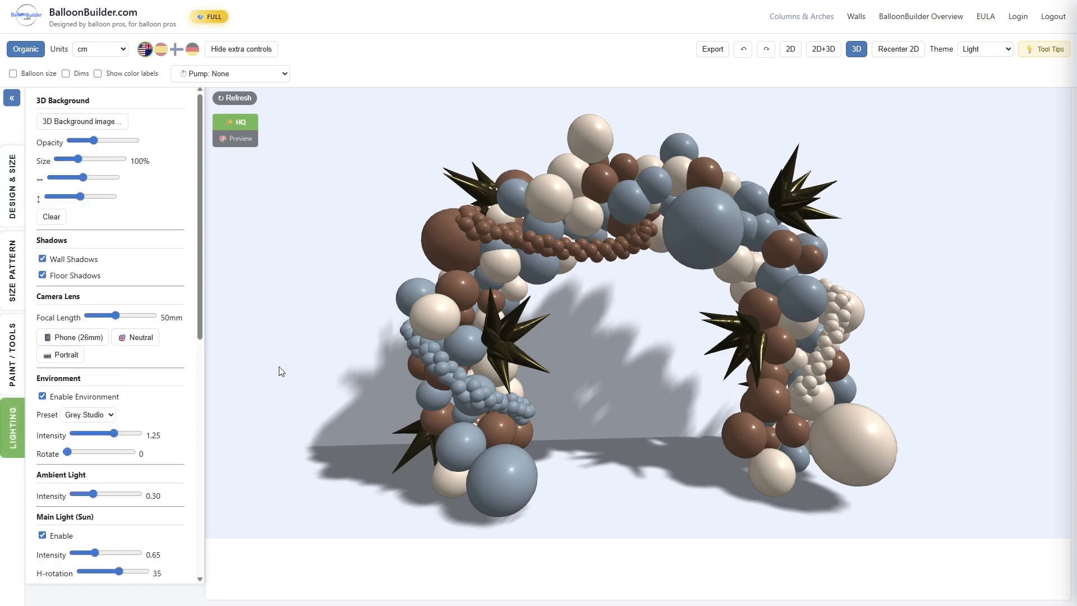
pyautogui.click(72, 123)
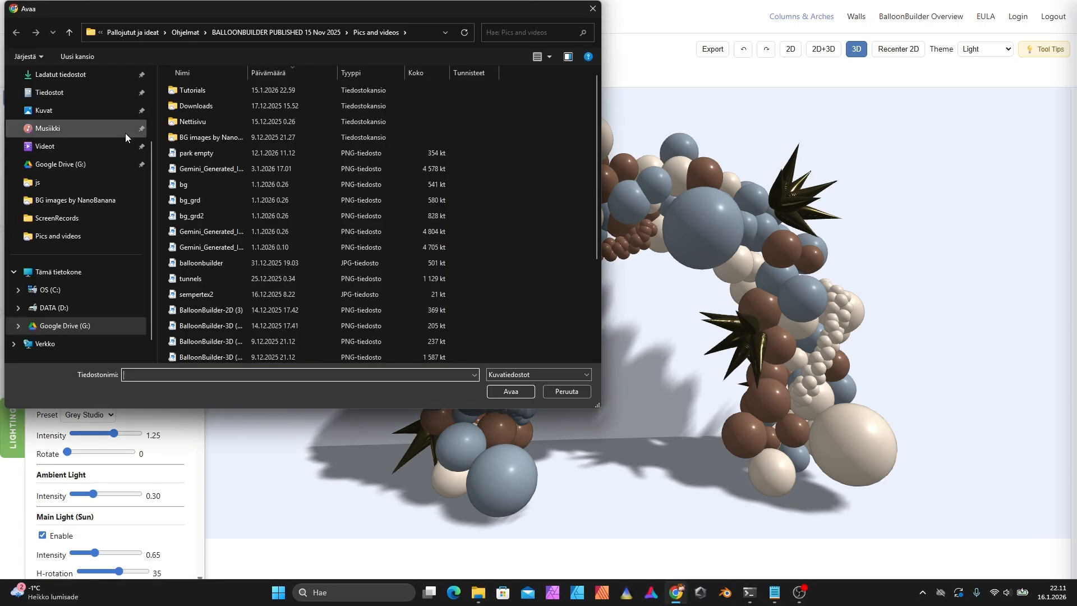
pyautogui.click(73, 202)
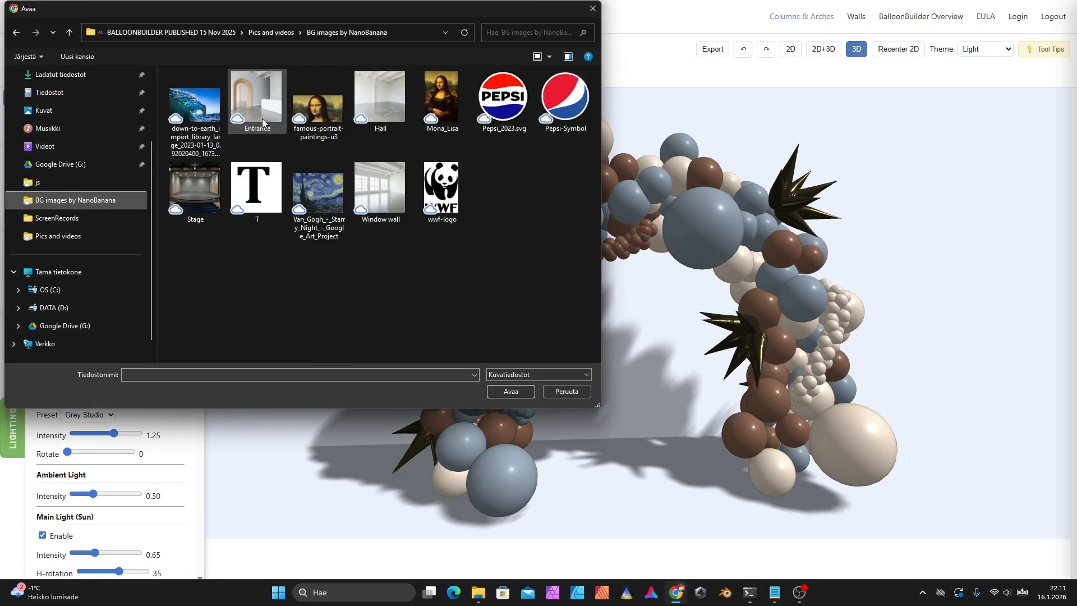
pyautogui.click(206, 188)
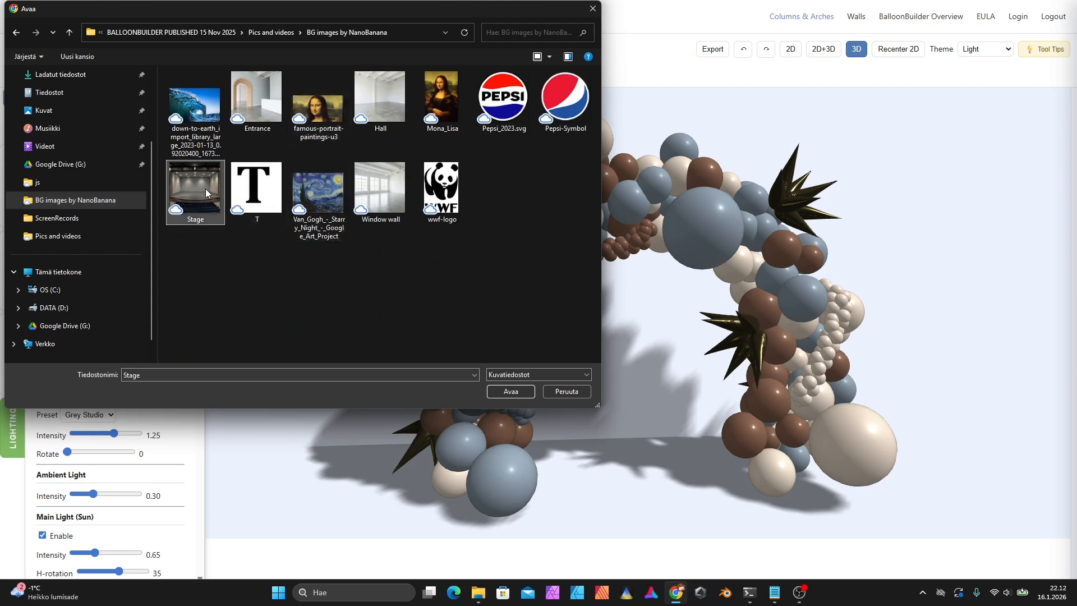
pyautogui.click(511, 392)
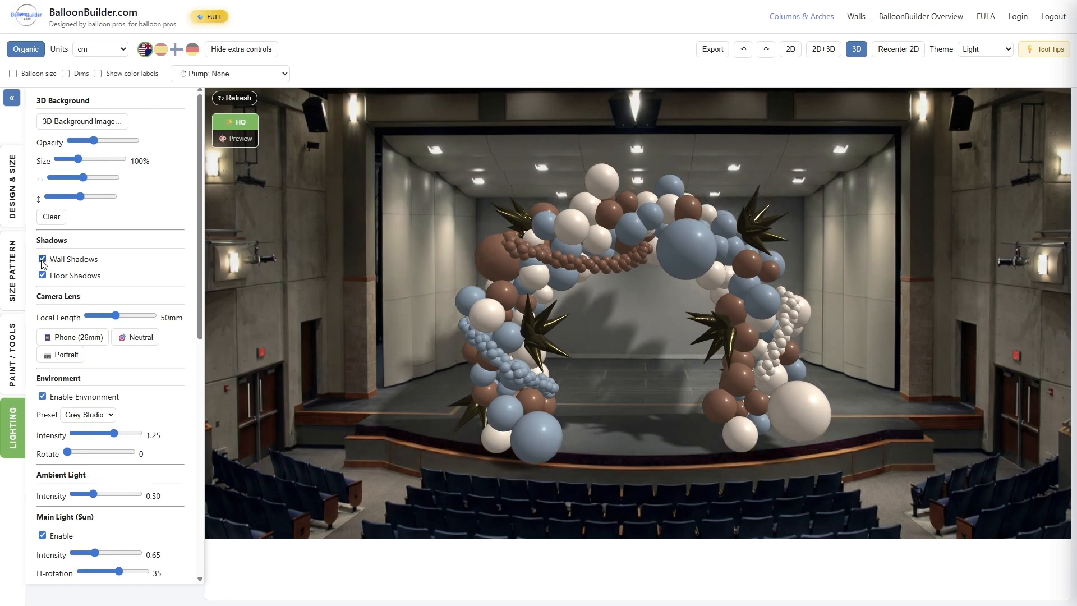
# Step: Switch to Preview rendering and make the arch smaller to fit the stage in the background image
pyautogui.click(236, 140)
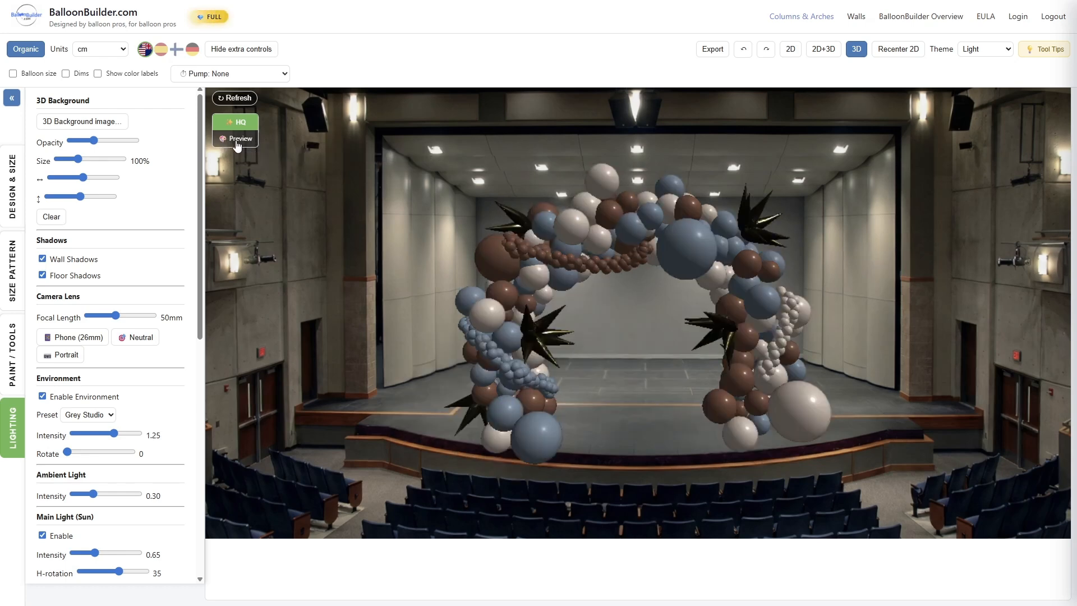
pyautogui.scroll(-5, 643, 358)
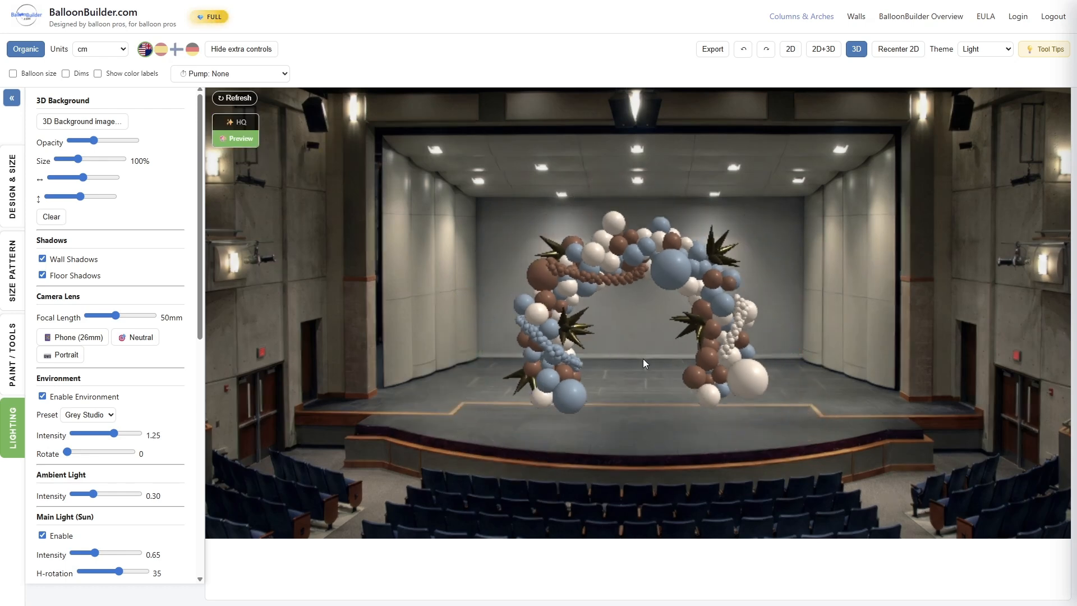
pyautogui.scroll(5, 625, 369)
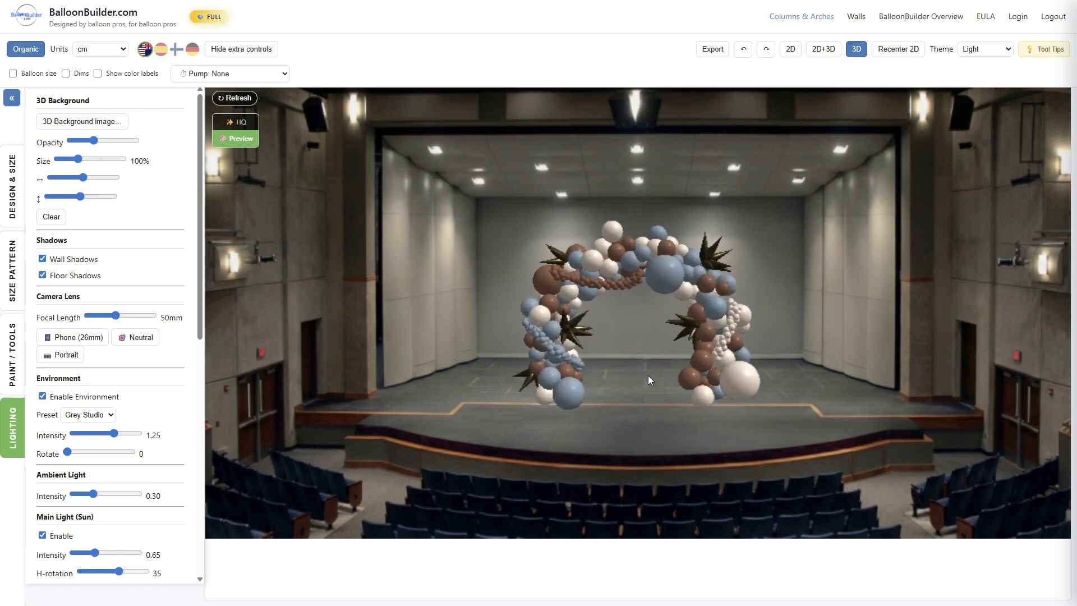
pyautogui.moveTo(648, 375)
pyautogui.mouseDown()
pyautogui.moveTo(635, 374)
pyautogui.moveTo(661, 374)
pyautogui.mouseUp()
pyautogui.scroll(-3, 661, 374)
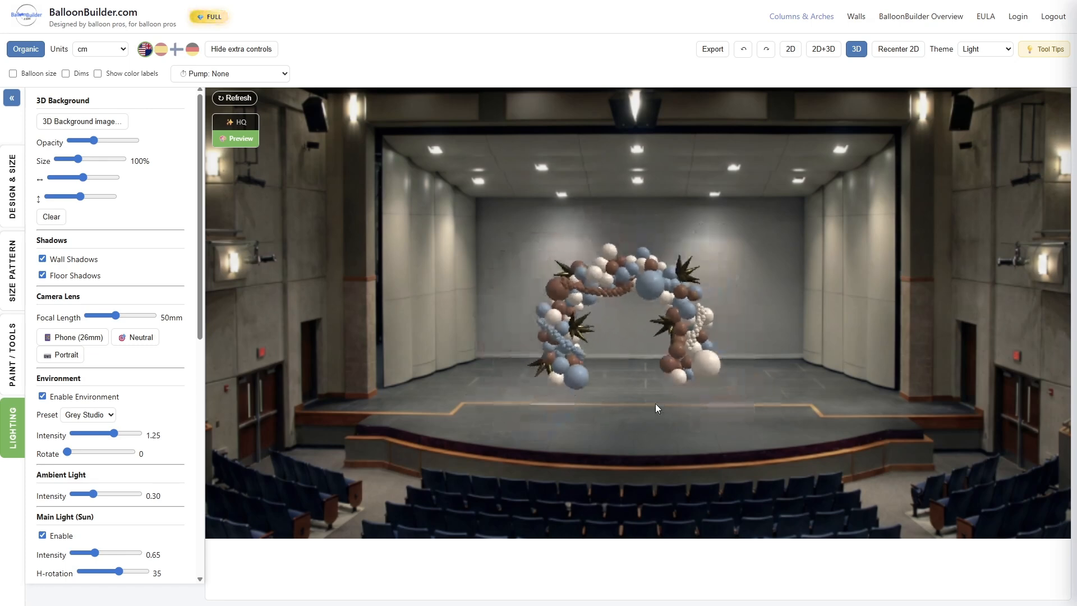
# Step: Turn off wall shadows, return to HQ rendering and position the arch on the rear part of the stage floor
pyautogui.moveTo(654, 370); pyautogui.dragTo(669, 390)
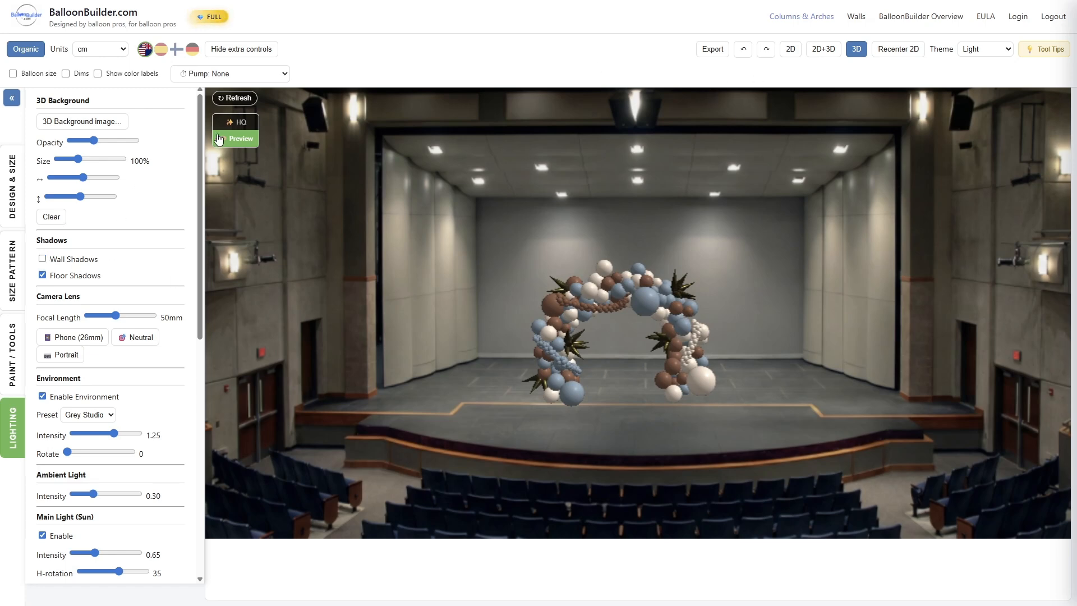
pyautogui.click(240, 123)
pyautogui.moveTo(611, 365); pyautogui.dragTo(655, 331)
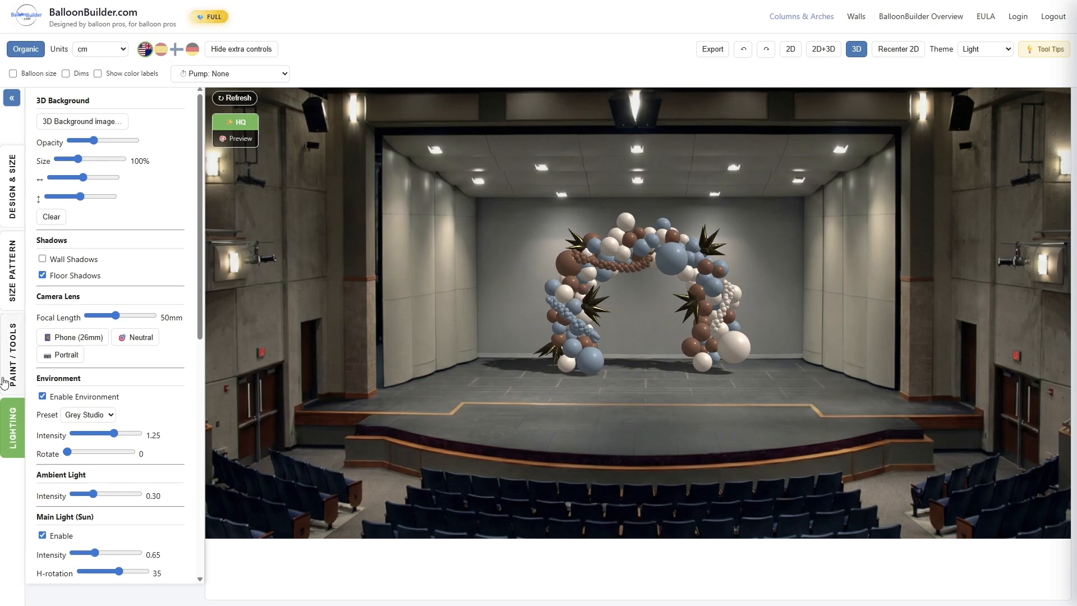
# Step: Set palette color C1 to the Reflex olive-gold
pyautogui.click(13, 344)
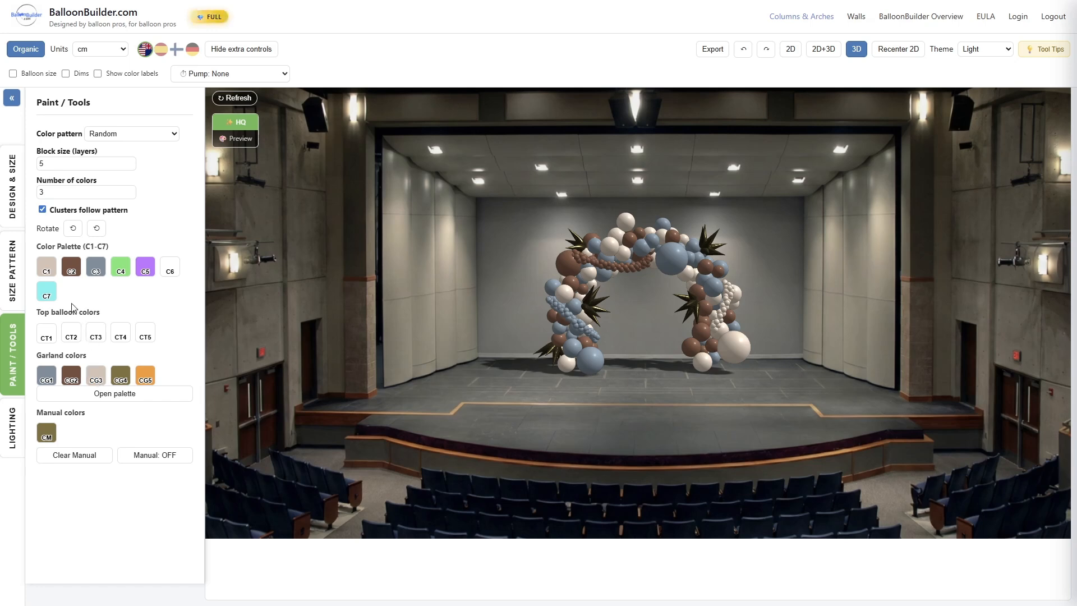
pyautogui.click(48, 269)
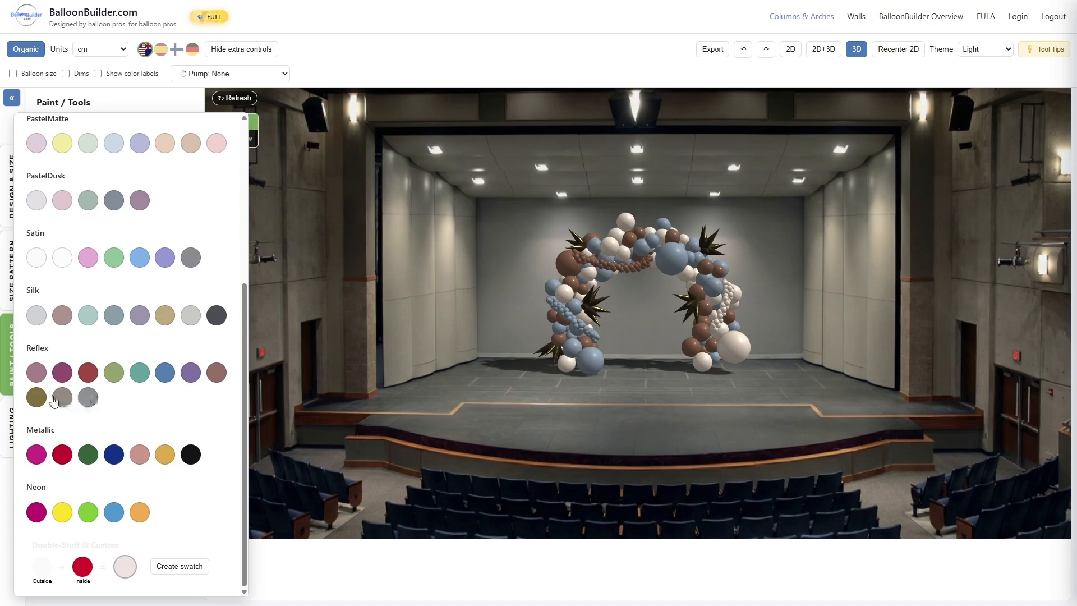
pyautogui.click(36, 398)
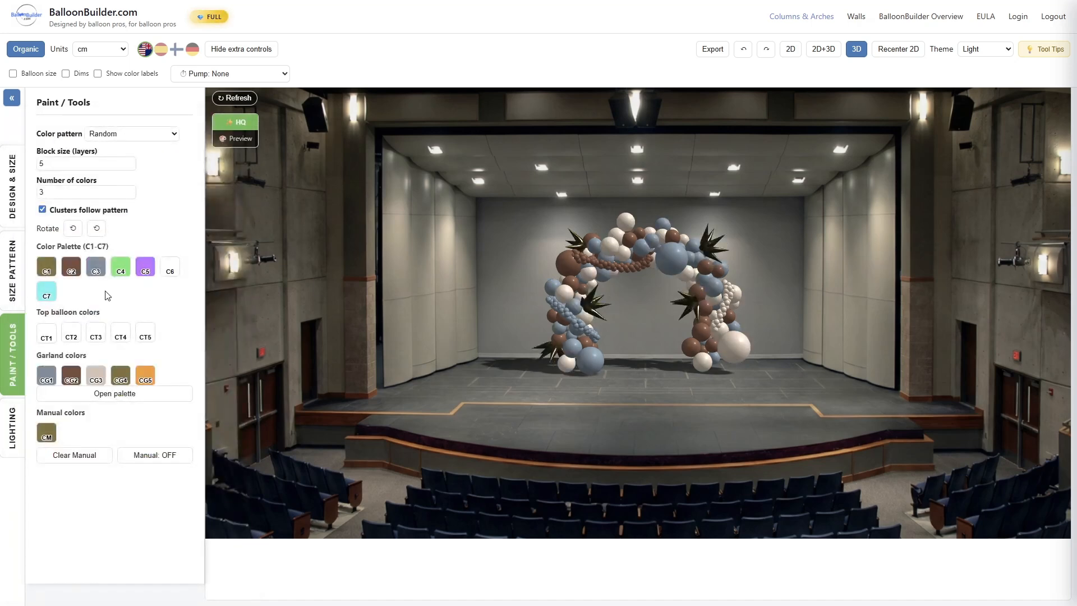
# Step: Refresh the 3D rendering with the new gold color and reposition the arch on the rear part of the stage floor
pyautogui.click(234, 100)
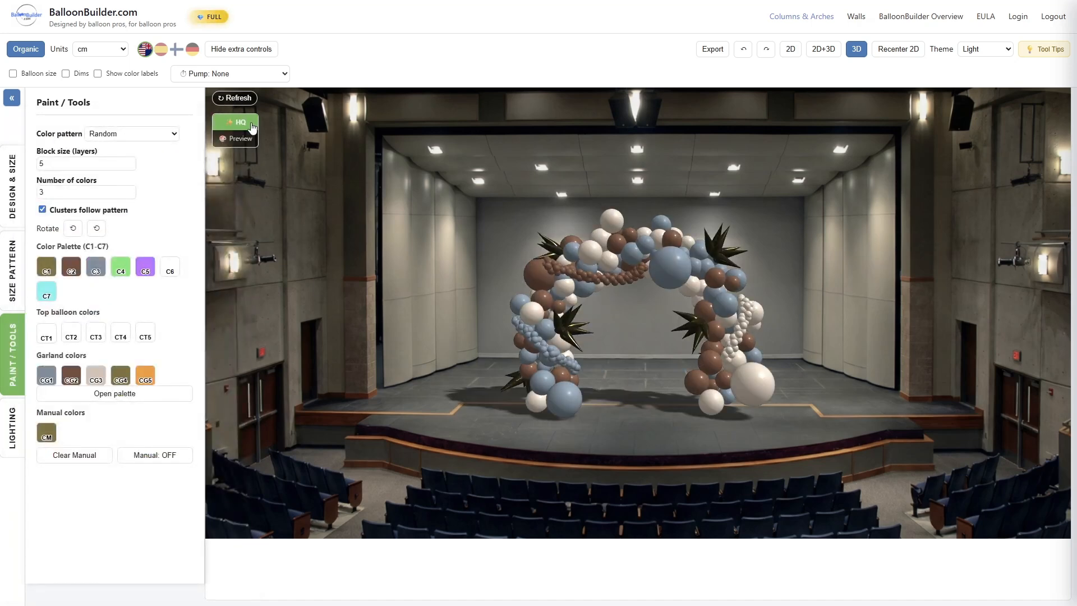
pyautogui.click(823, 52)
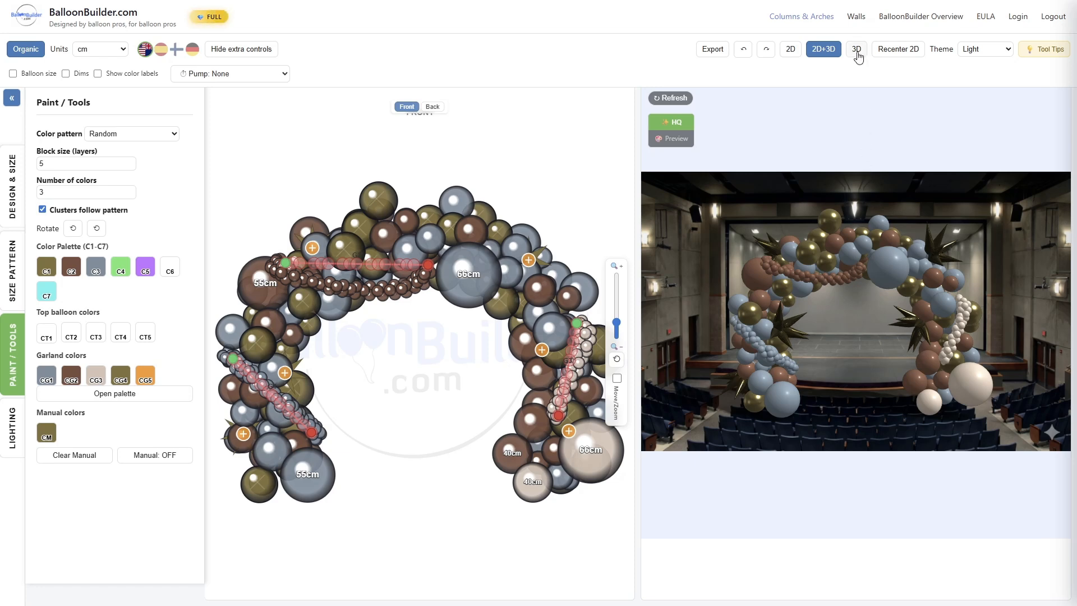
pyautogui.click(857, 54)
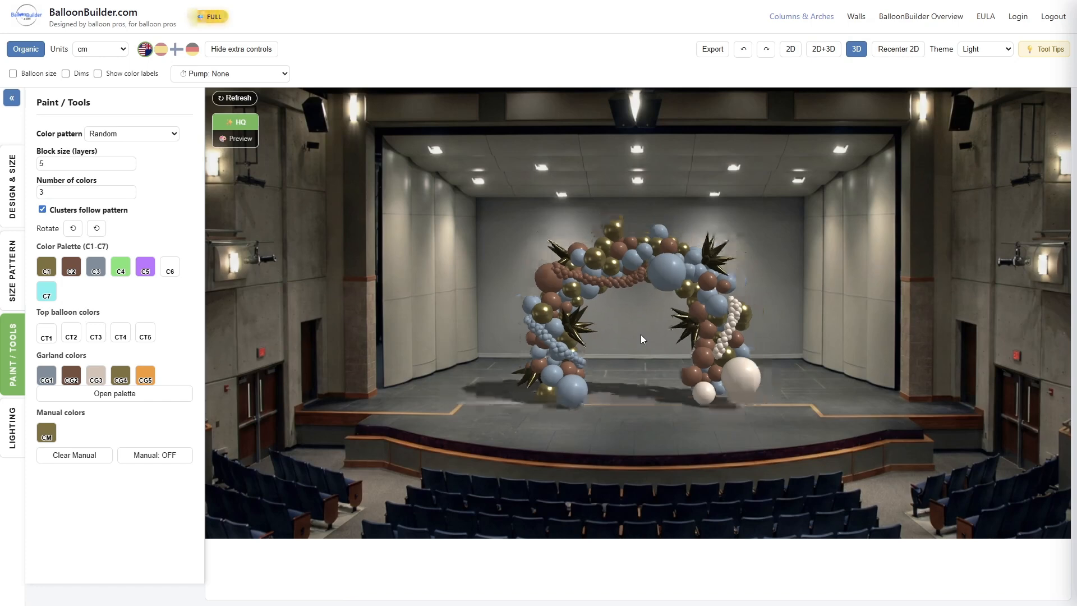
pyautogui.moveTo(641, 338); pyautogui.dragTo(653, 307)
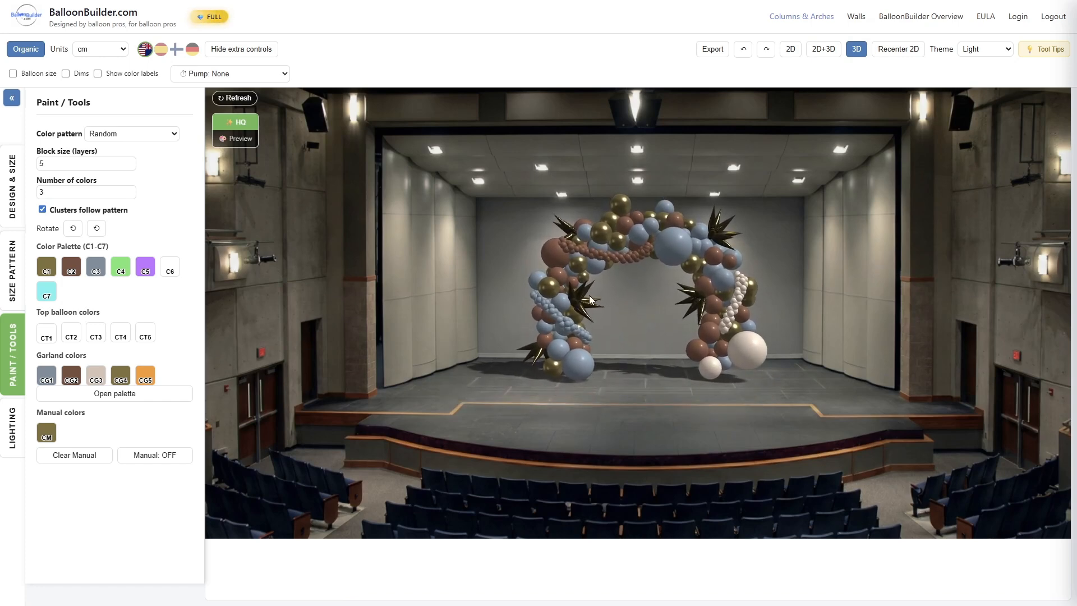
# Step: Export the balloon list and examine the design summary's table of balloon quantities by colour and size
pyautogui.click(714, 49)
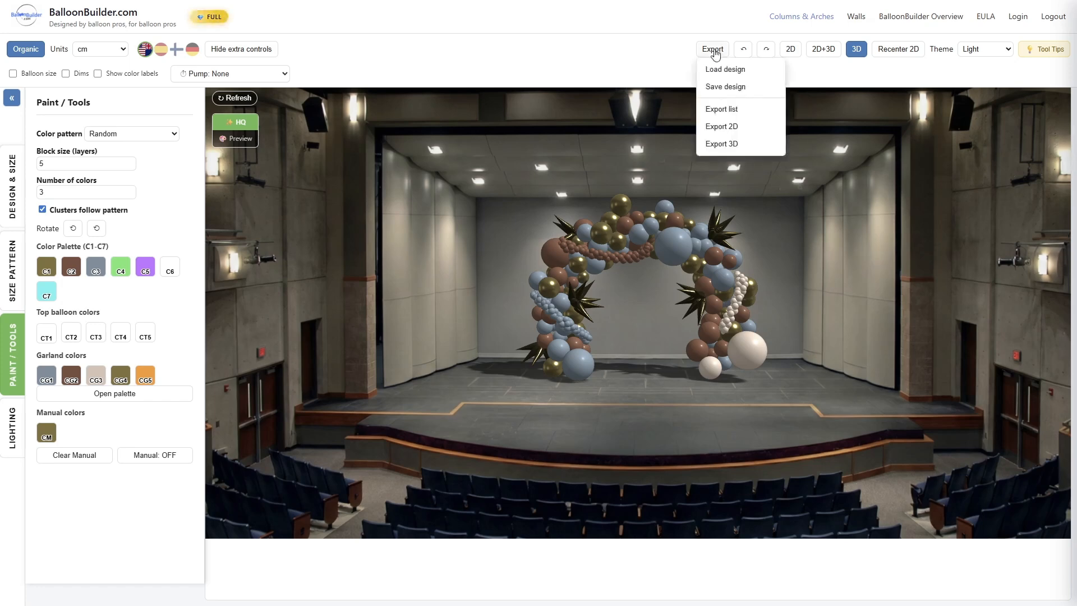
pyautogui.click(724, 110)
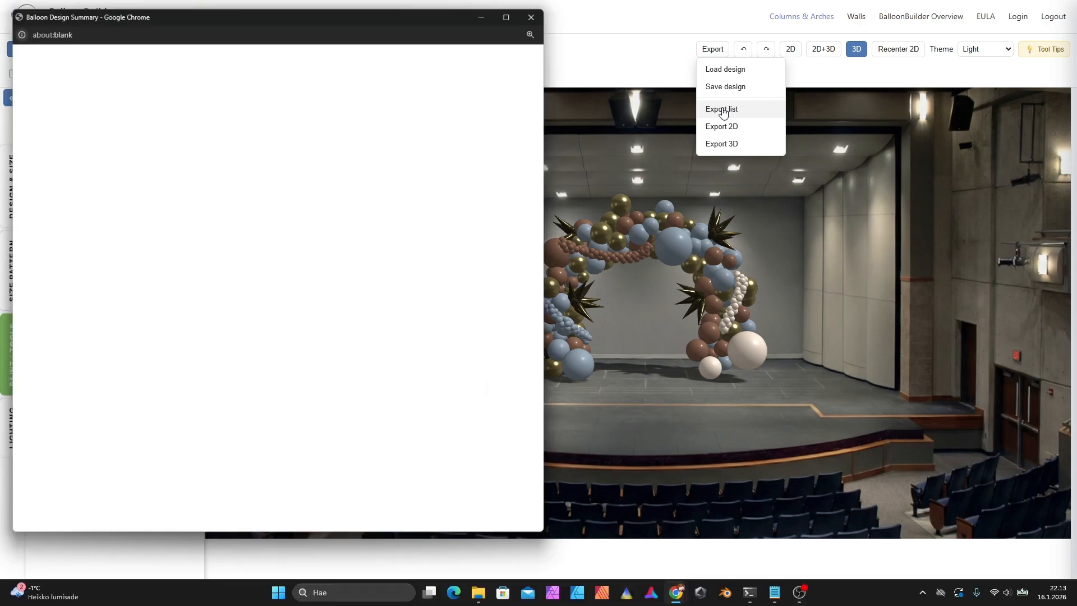
pyautogui.scroll(-3, 260, 260)
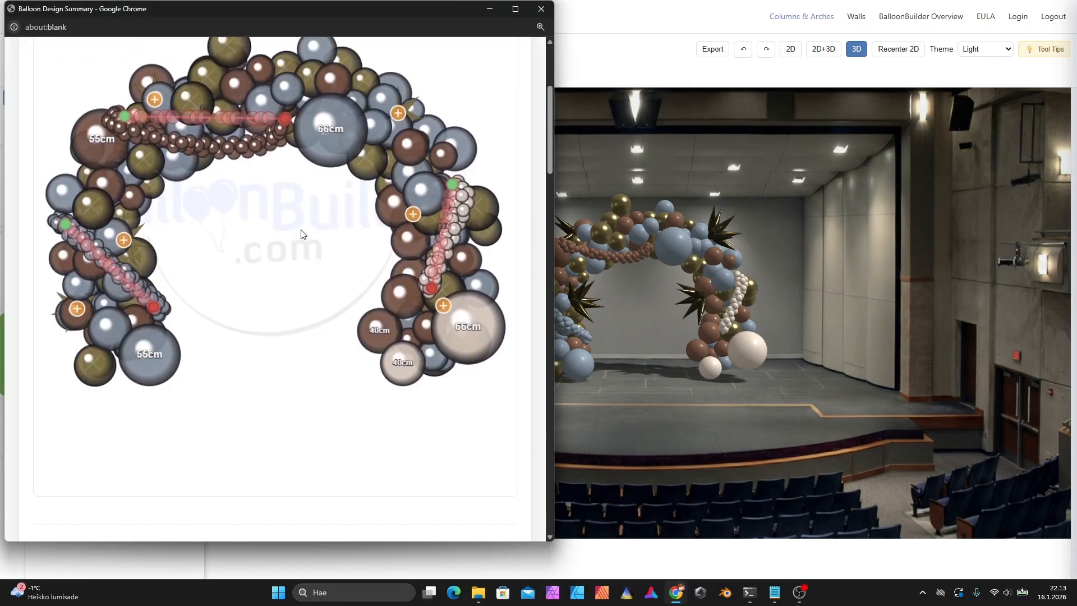
pyautogui.scroll(-5, 303, 234)
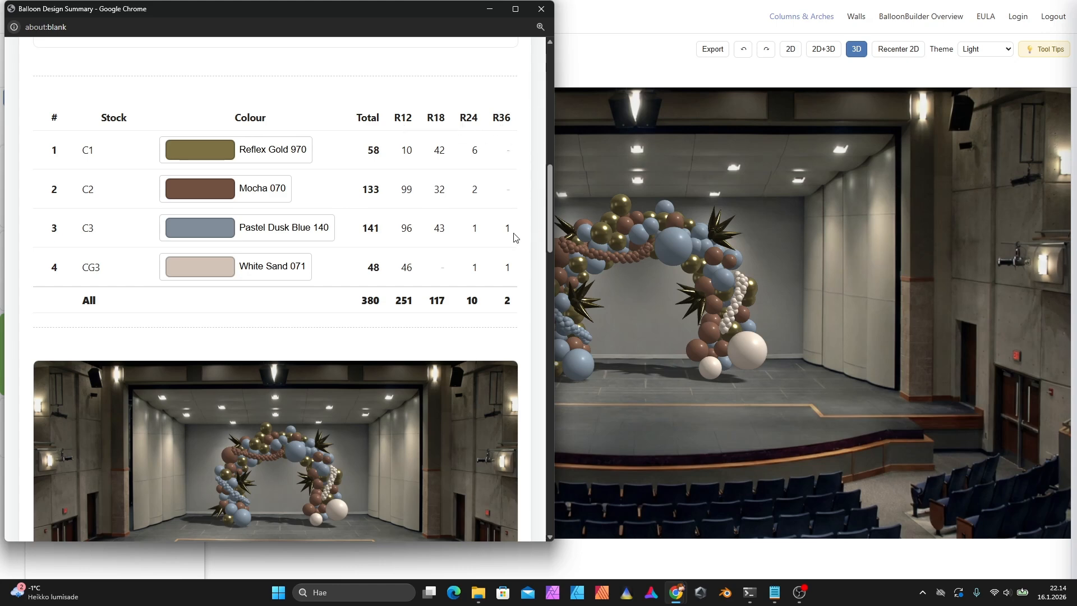
pyautogui.doubleClick(469, 115)
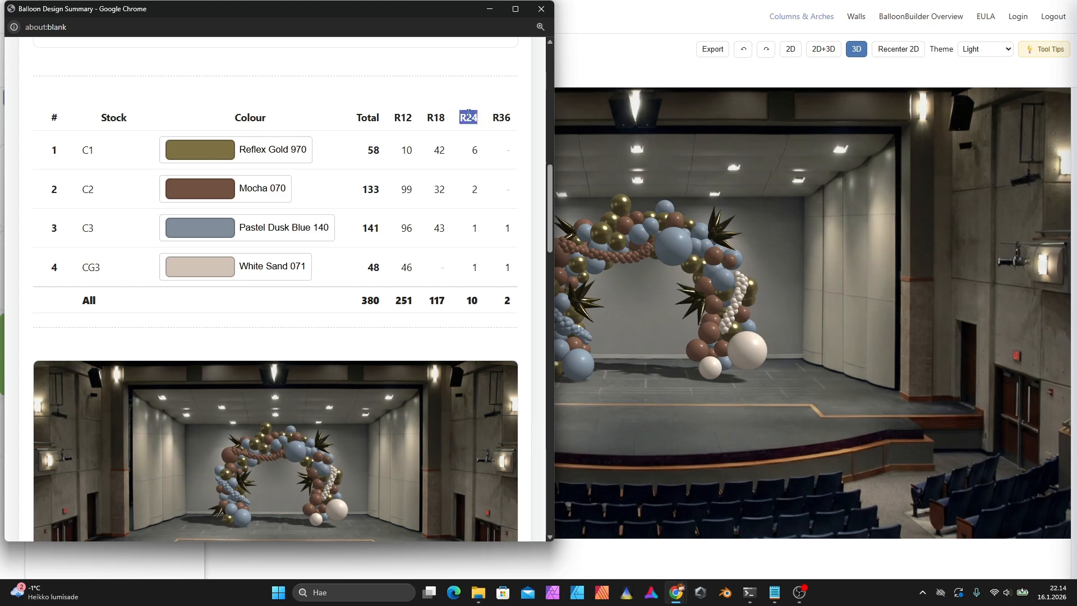
pyautogui.click(468, 118)
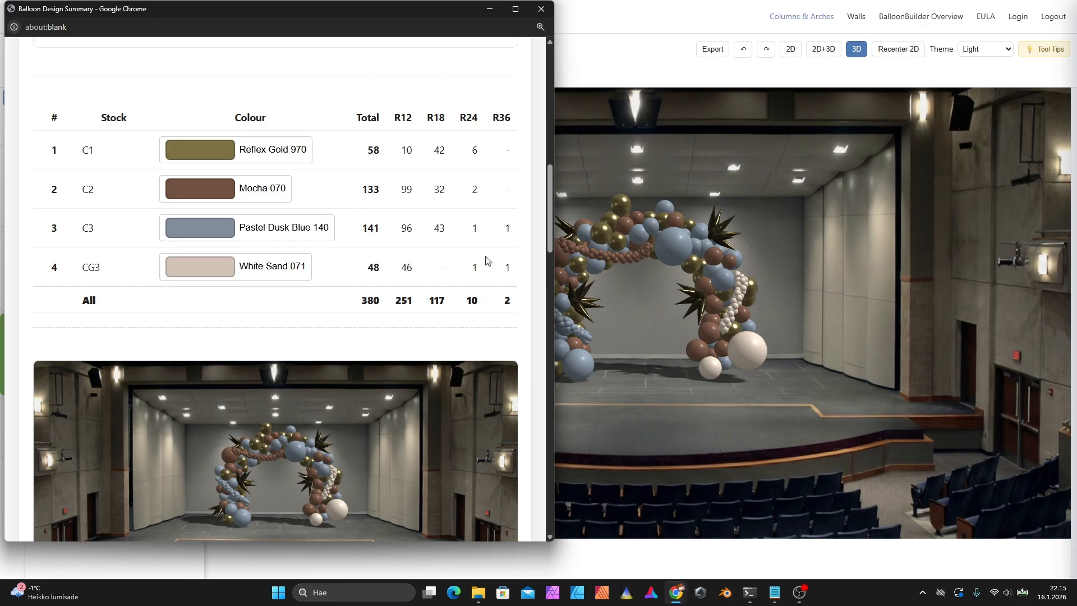
# Step: Examine the layer-by-layer grid of balloon sizes in the design summary and return to its beginning
pyautogui.scroll(-1, 276, 261)
pyautogui.scroll(-8, 276, 261)
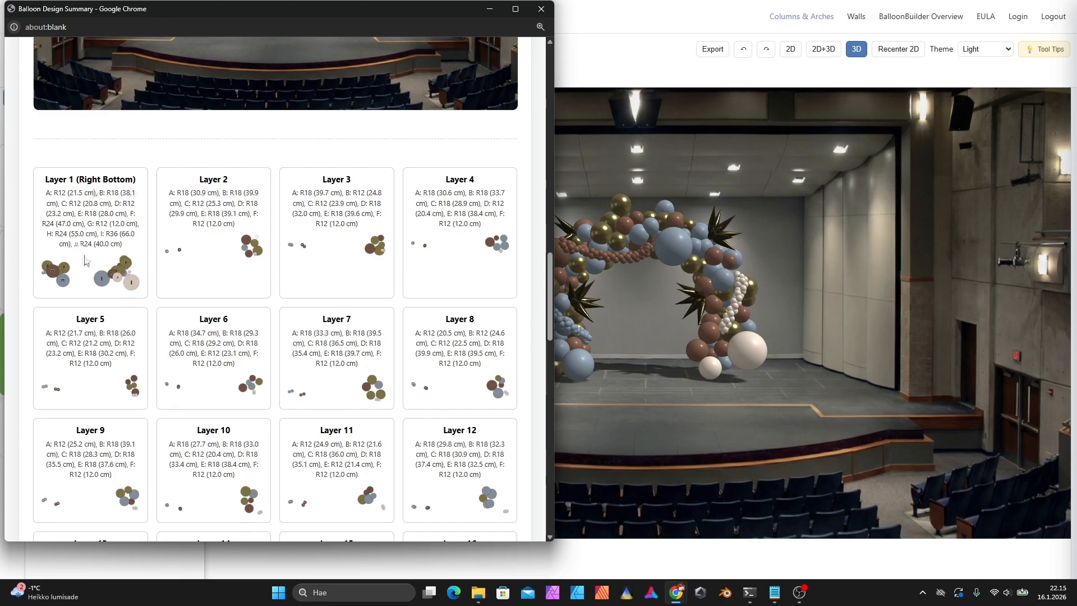
pyautogui.scroll(-3, 328, 320)
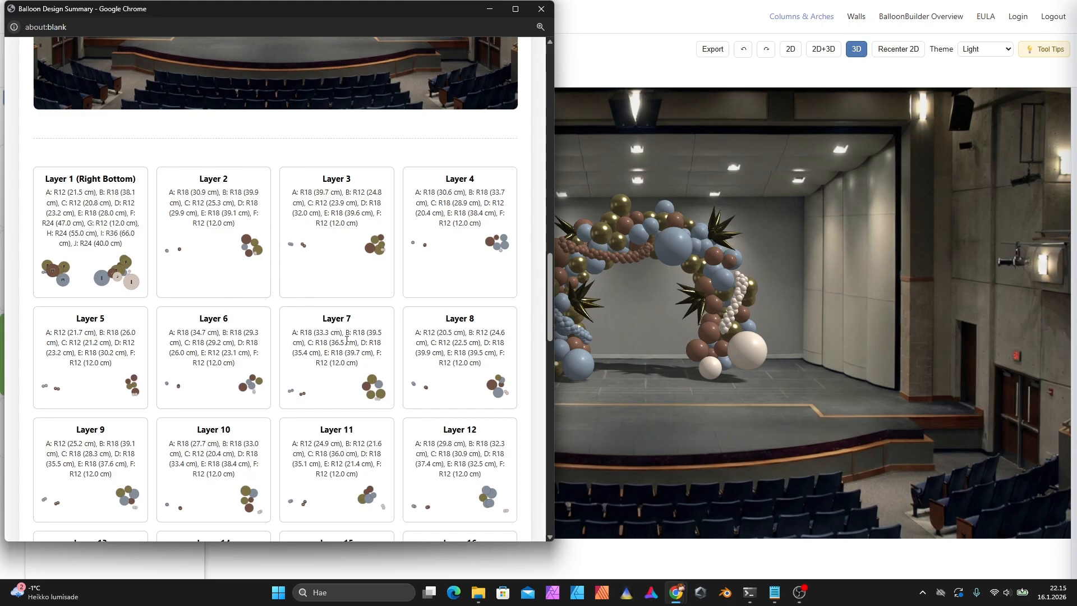
pyautogui.scroll(-12, 339, 336)
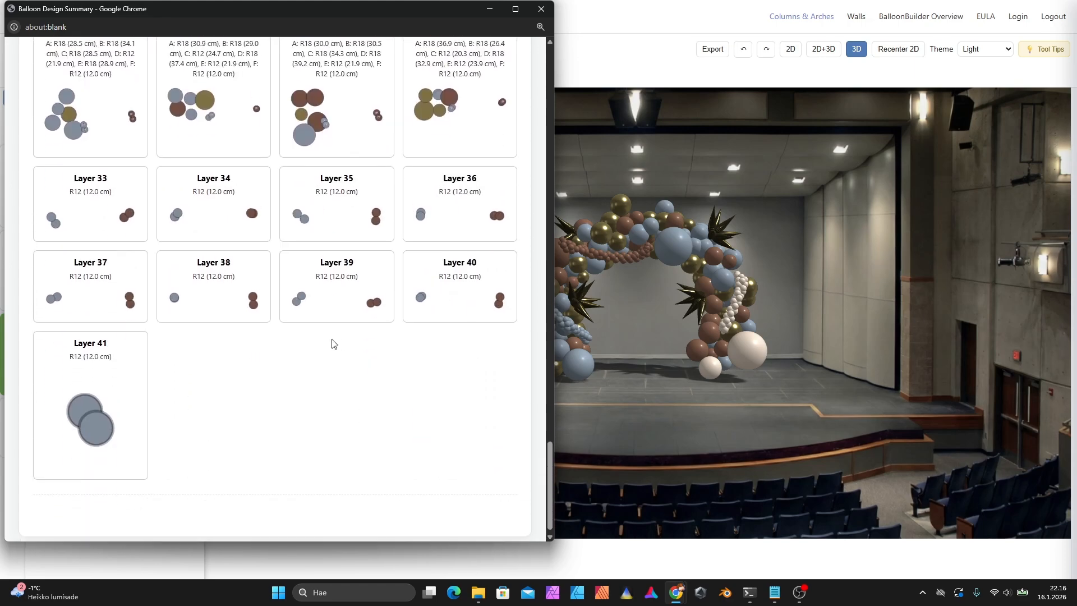
pyautogui.scroll(15, 178, 368)
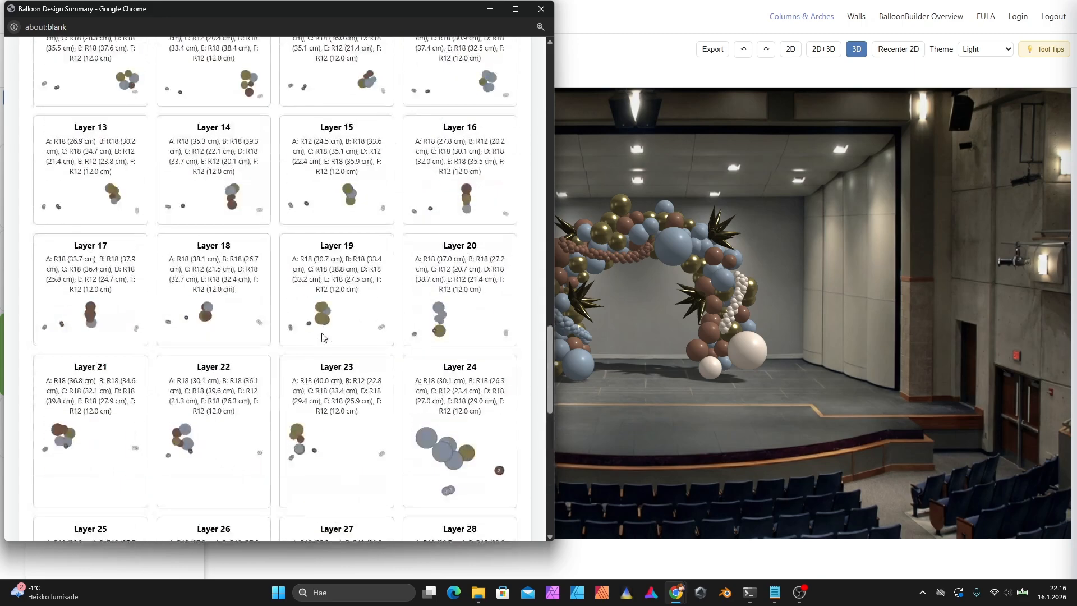
pyautogui.scroll(6, 327, 330)
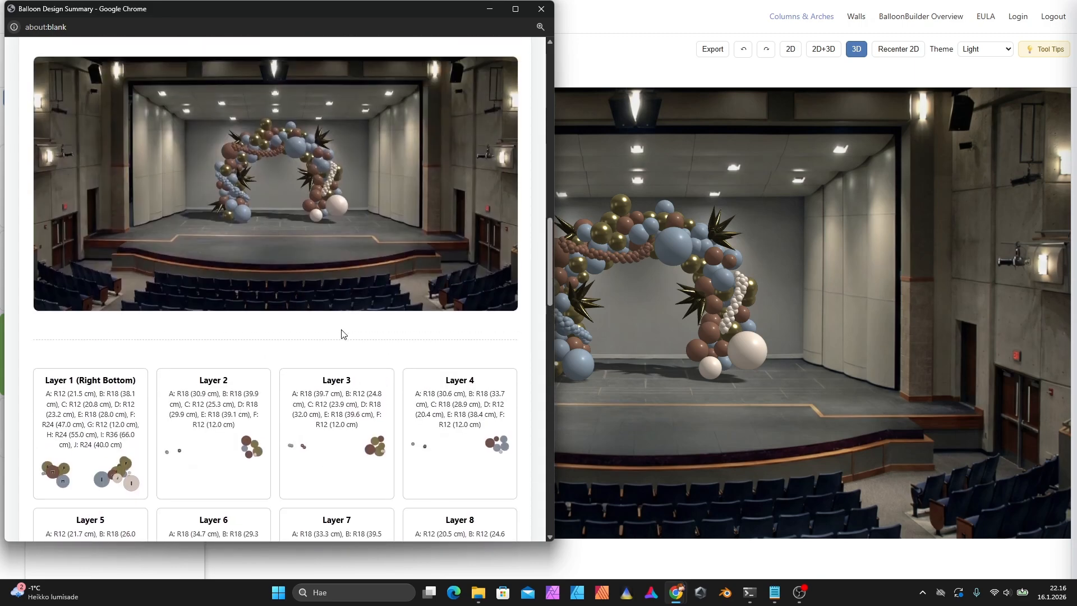
pyautogui.scroll(12, 305, 292)
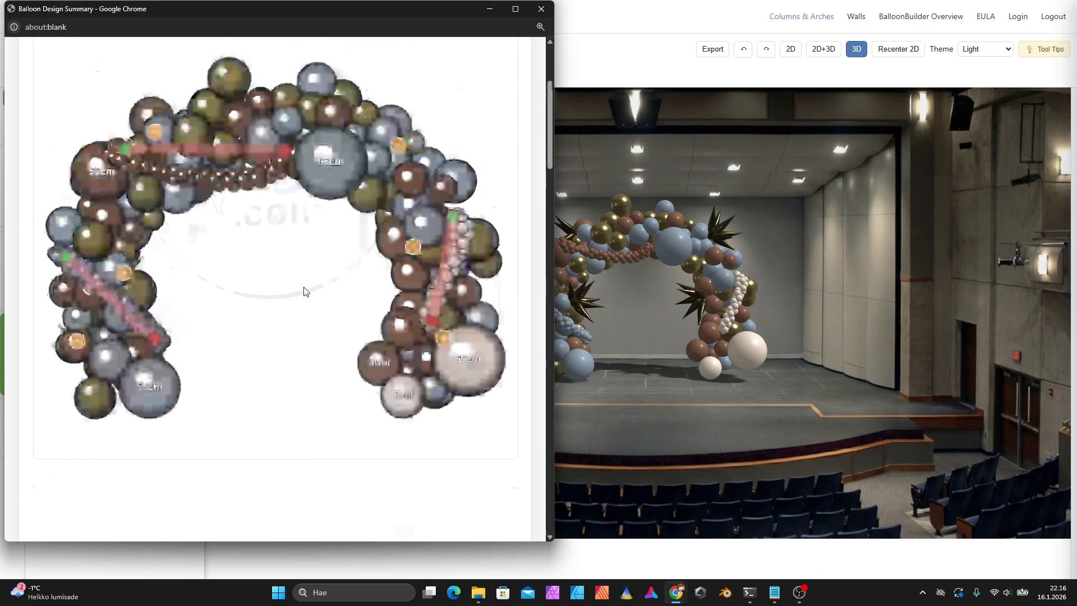
pyautogui.scroll(-4, 245, 208)
pyautogui.scroll(4, 236, 207)
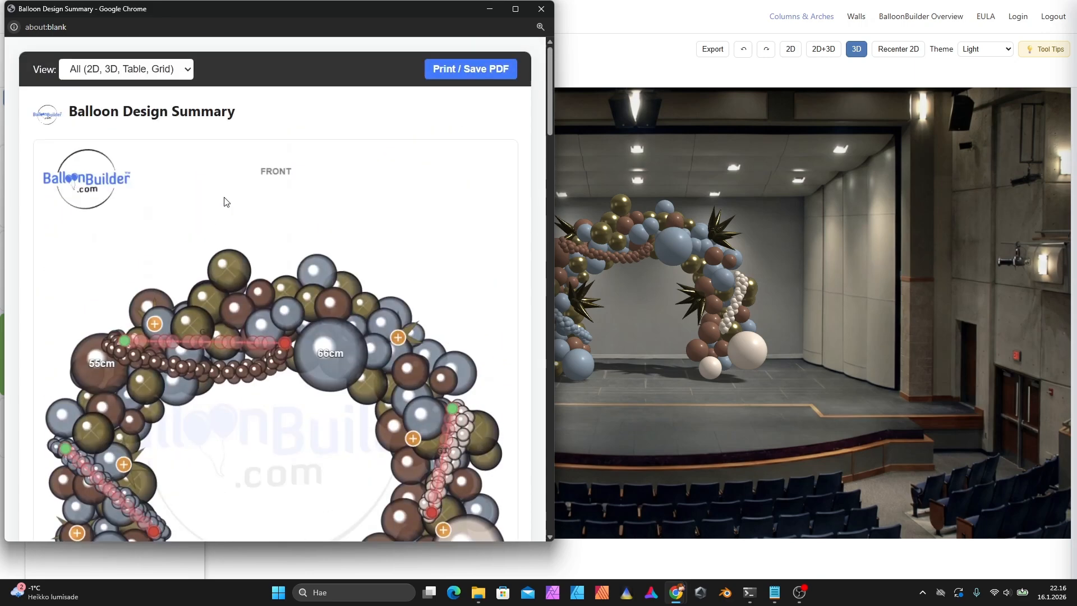
# Step: Switch the design summary to the 3D + Table view and check the options for saving or copying the stage image
pyautogui.click(157, 77)
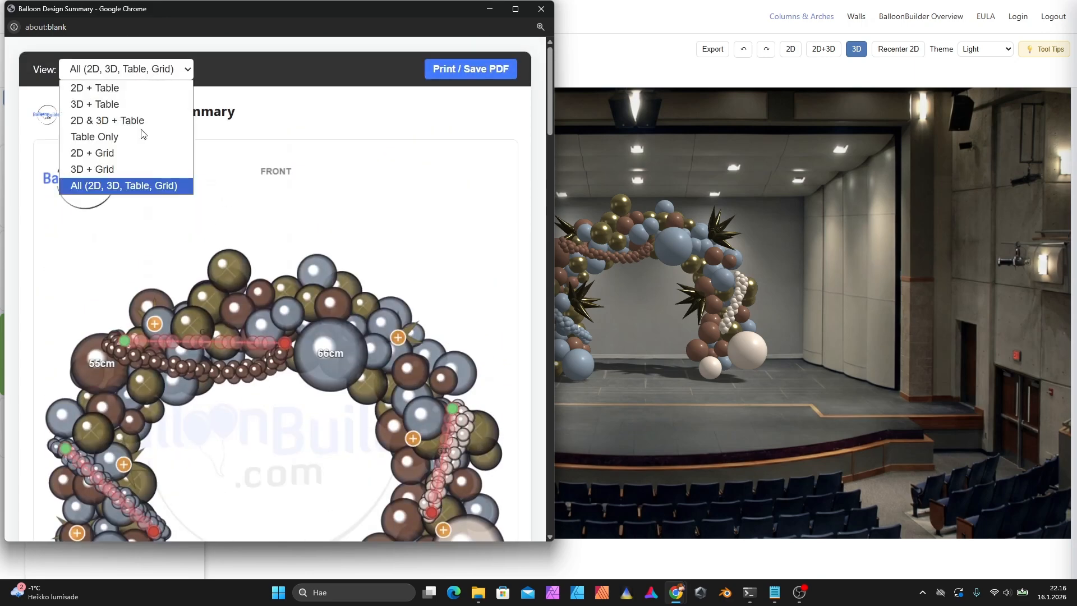
pyautogui.click(104, 103)
pyautogui.scroll(-2, 300, 334)
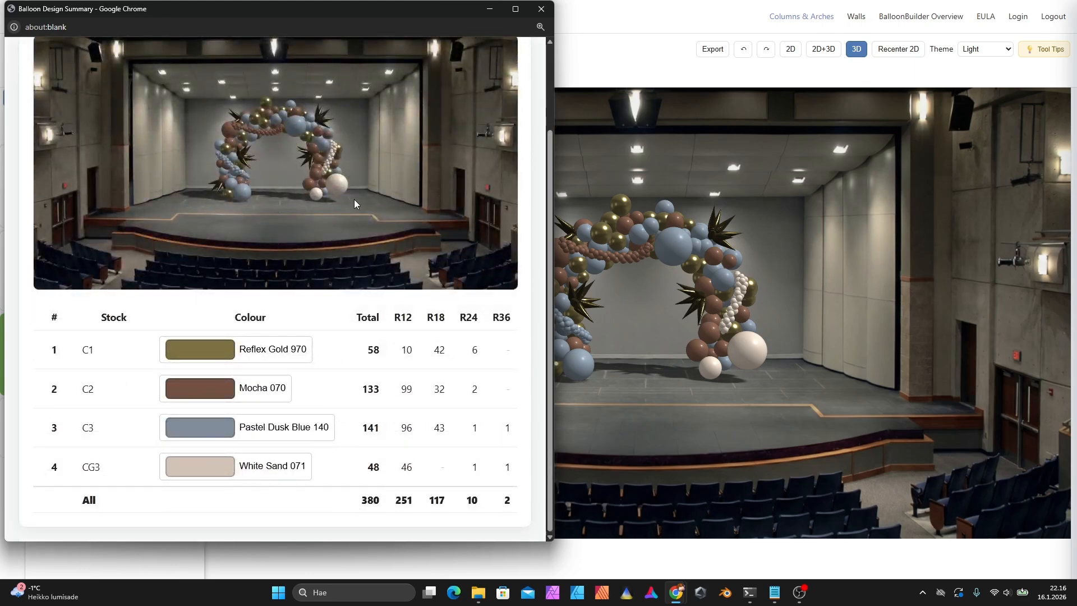
pyautogui.scroll(2, 285, 185)
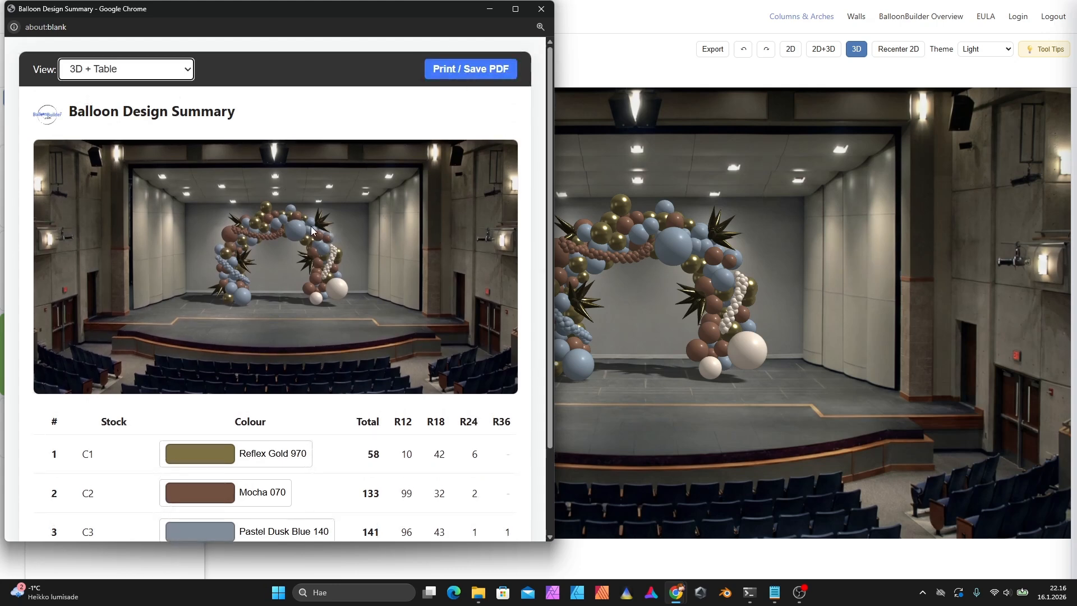
pyautogui.scroll(-2, 312, 230)
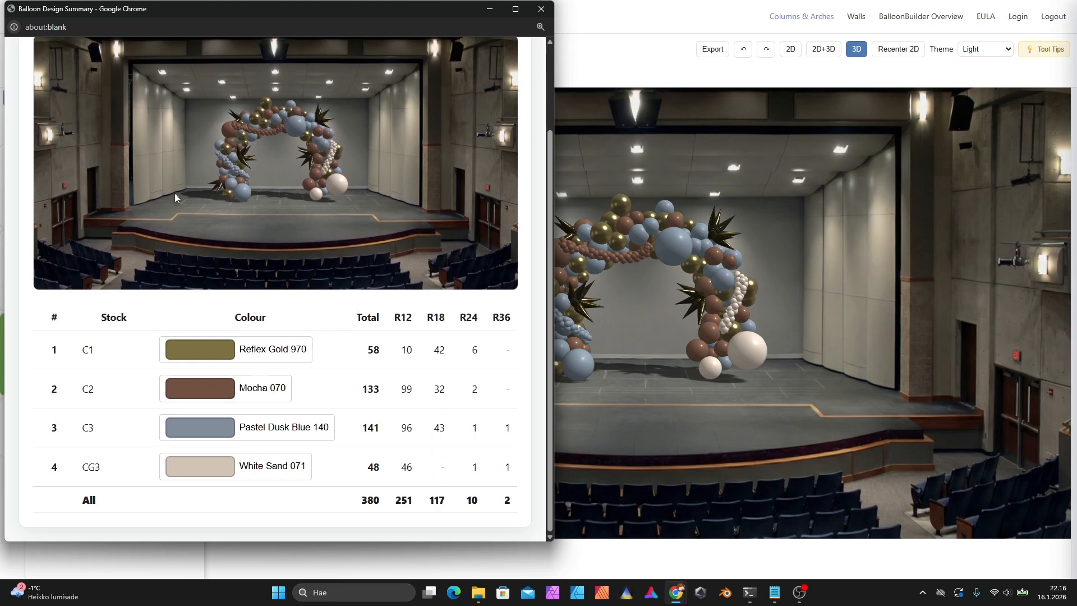
pyautogui.scroll(2, 280, 216)
pyautogui.rightClick(261, 274)
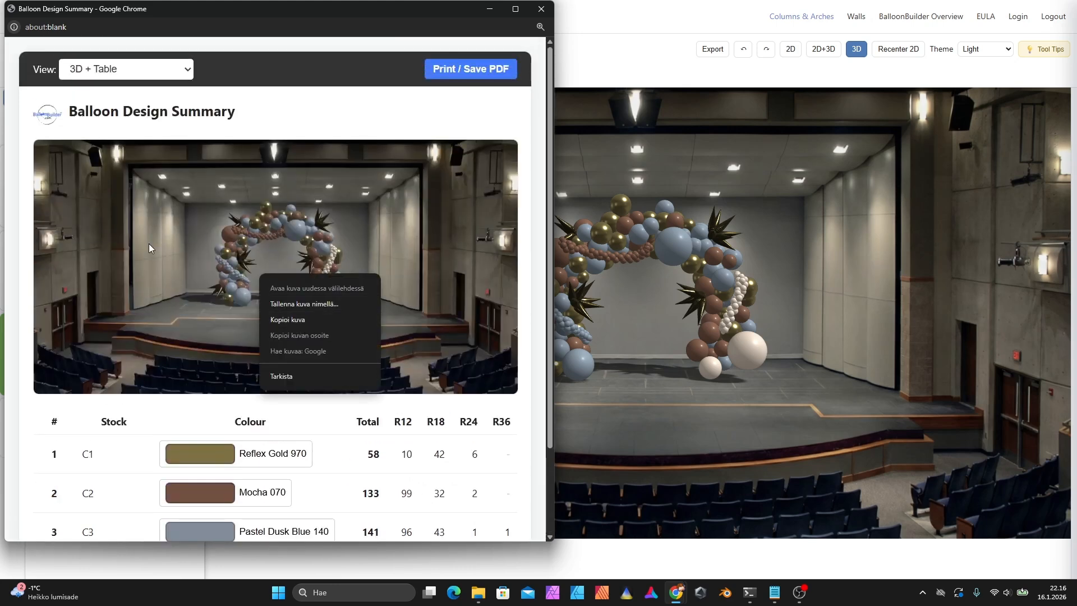
pyautogui.click(296, 115)
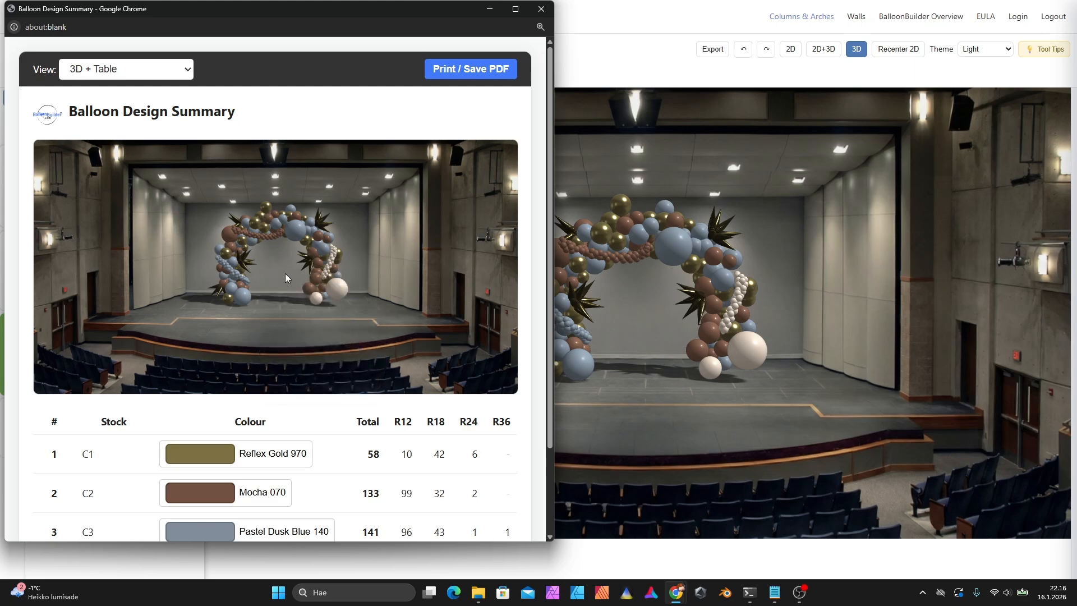
# Step: Review the stage image together with the colour and quantity table, and close the design summary
pyautogui.scroll(-2, 279, 289)
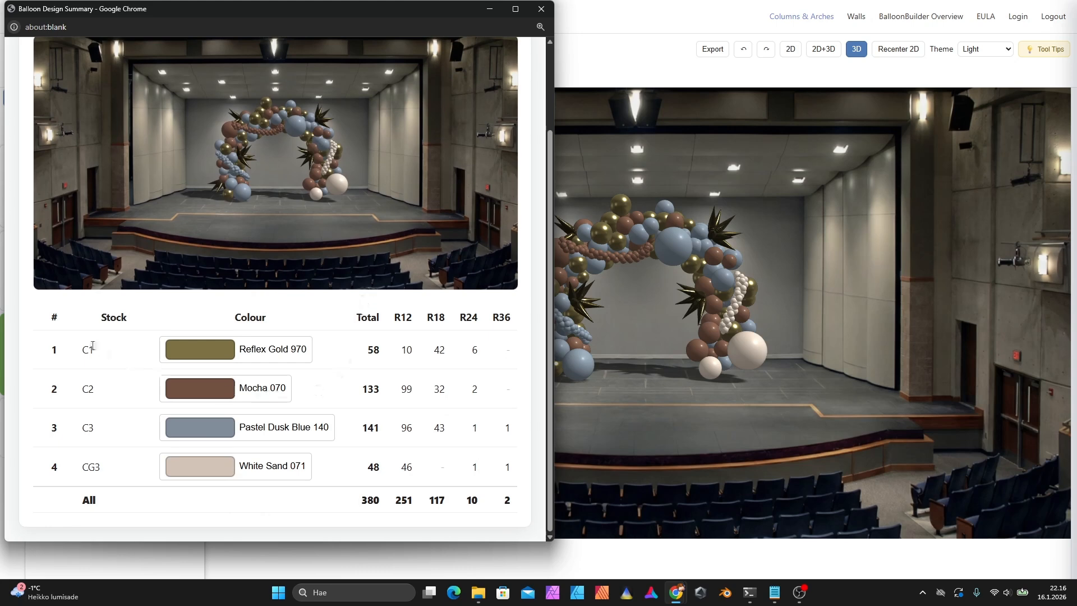
pyautogui.scroll(2, 365, 254)
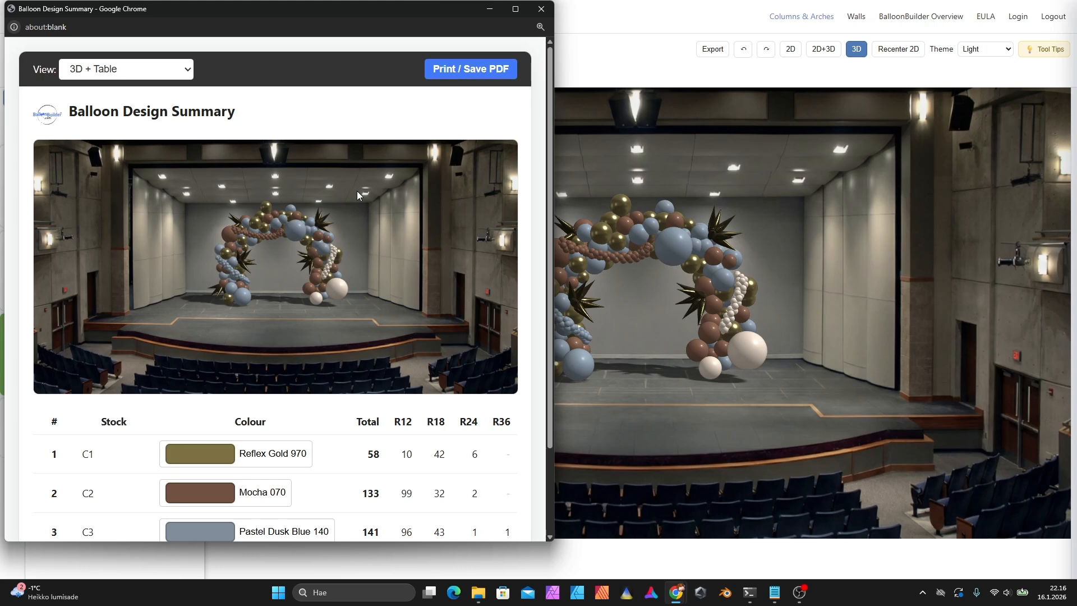
pyautogui.scroll(-2, 332, 354)
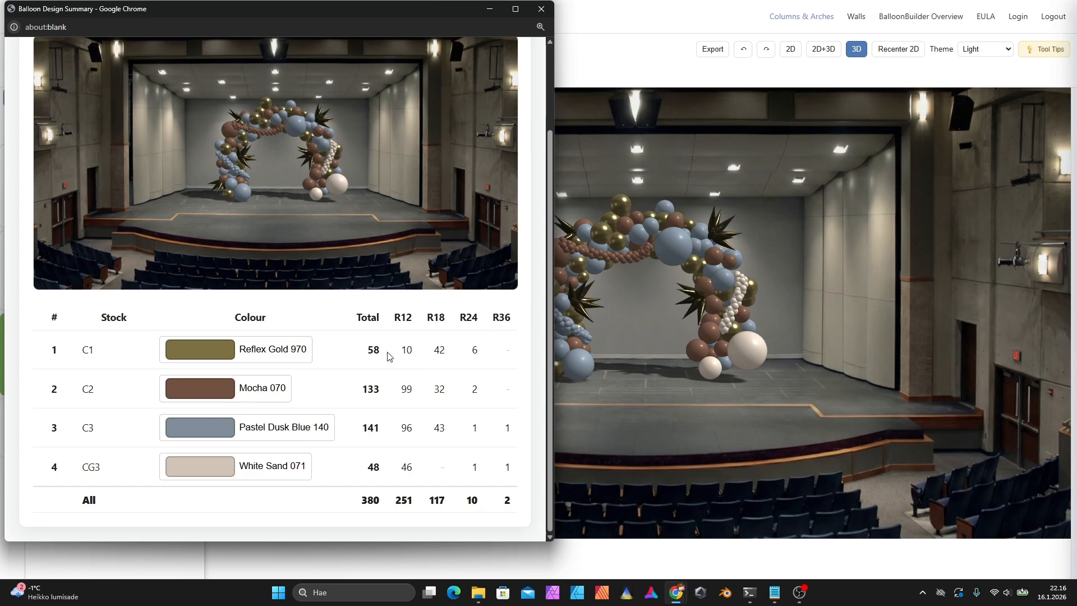
pyautogui.scroll(2, 384, 353)
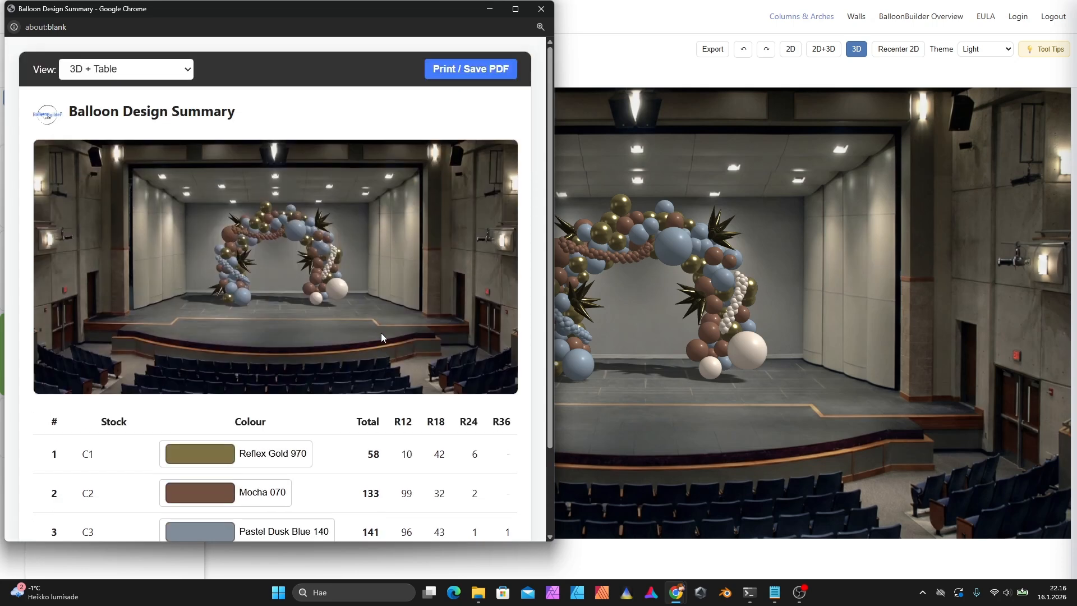
pyautogui.click(541, 9)
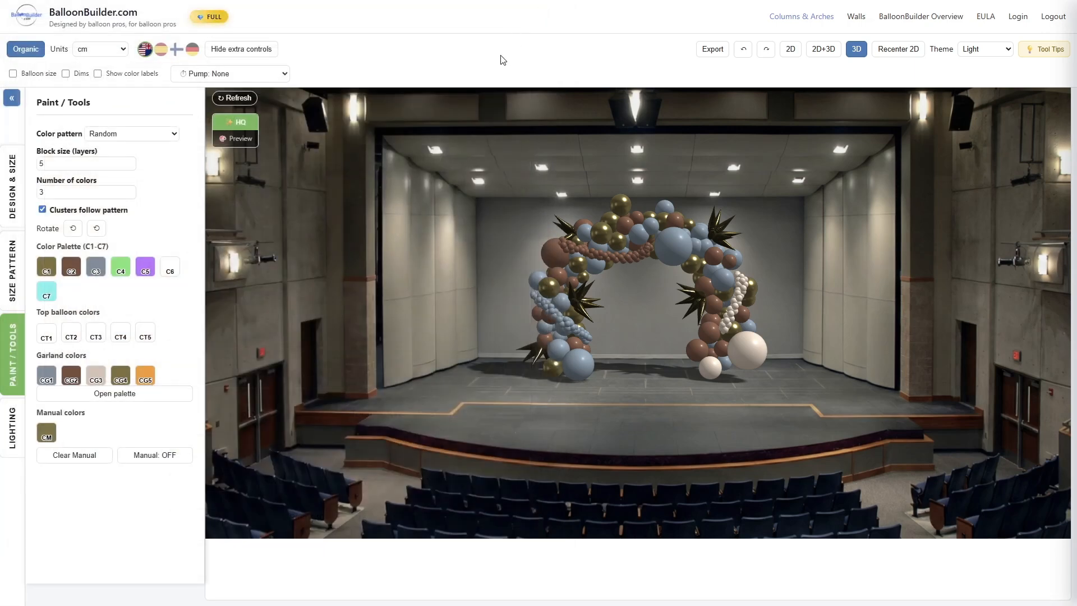